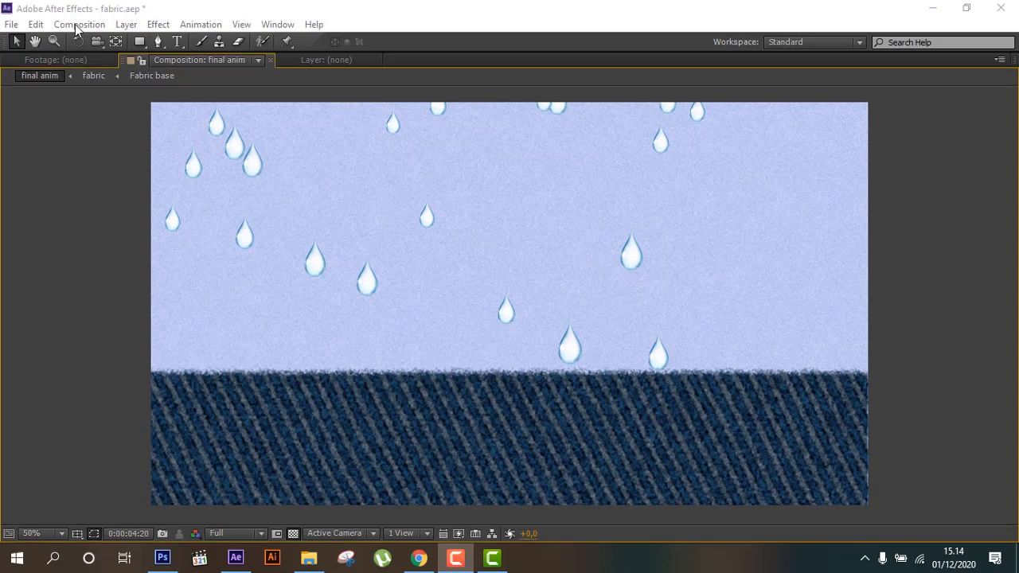
- Play a RAM preview of the finished final animation for reference
left_click(77, 25)
mouse_move(251, 209)
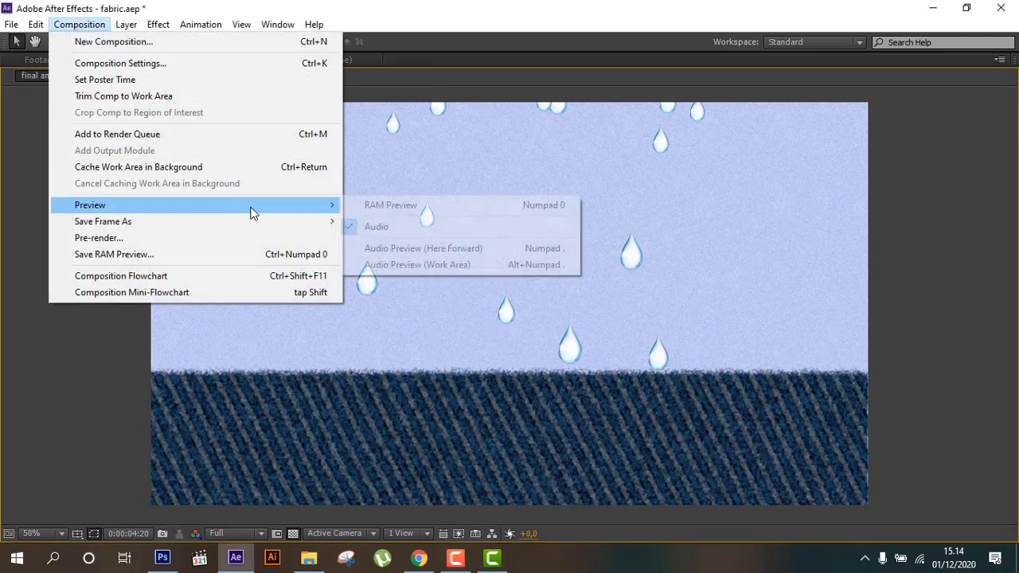
left_click(389, 210)
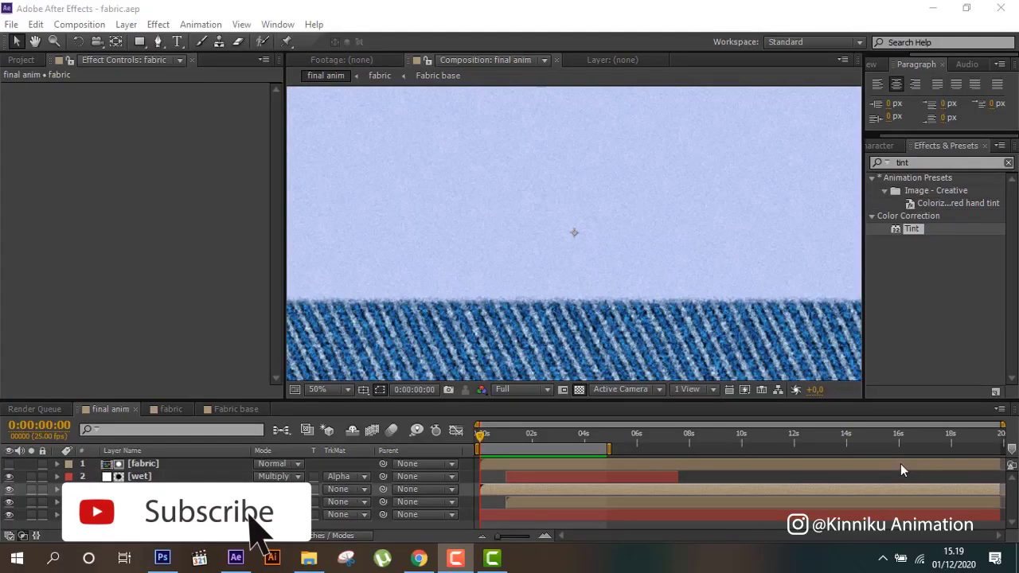
- Make a new composition from the HDTV 1080 25 preset, named 'Fabric base'
left_click(102, 25)
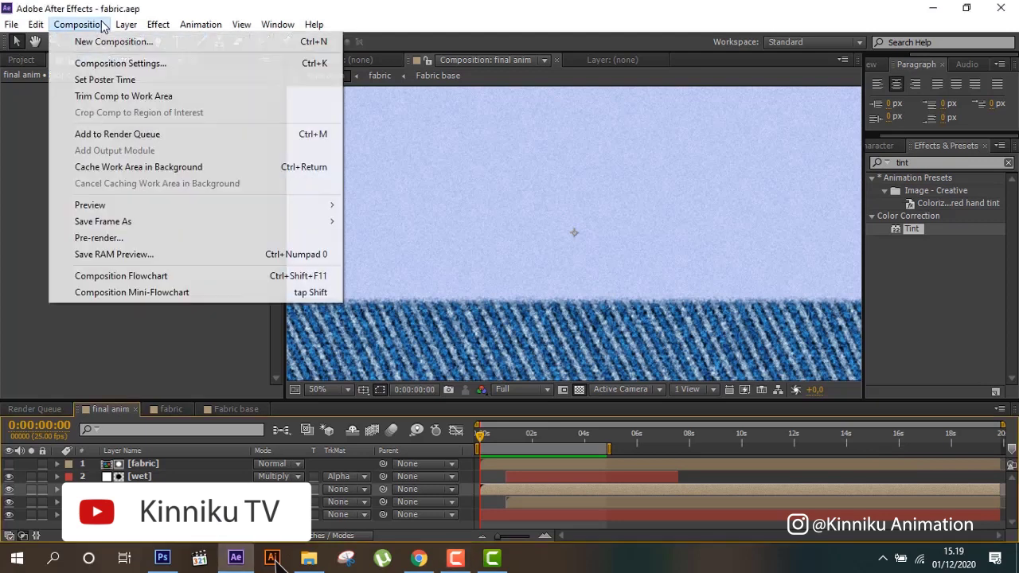
left_click(113, 44)
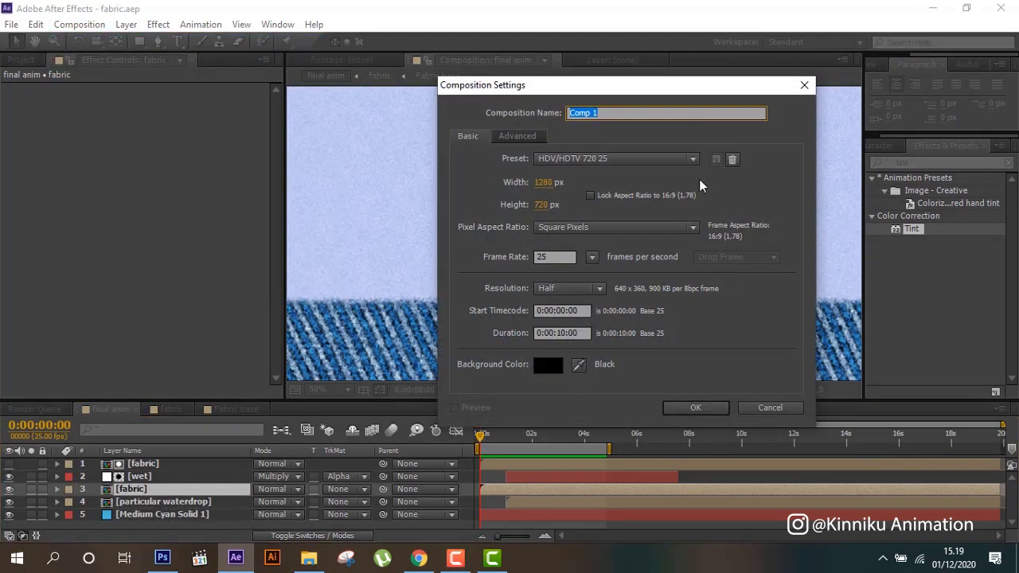
left_click(662, 160)
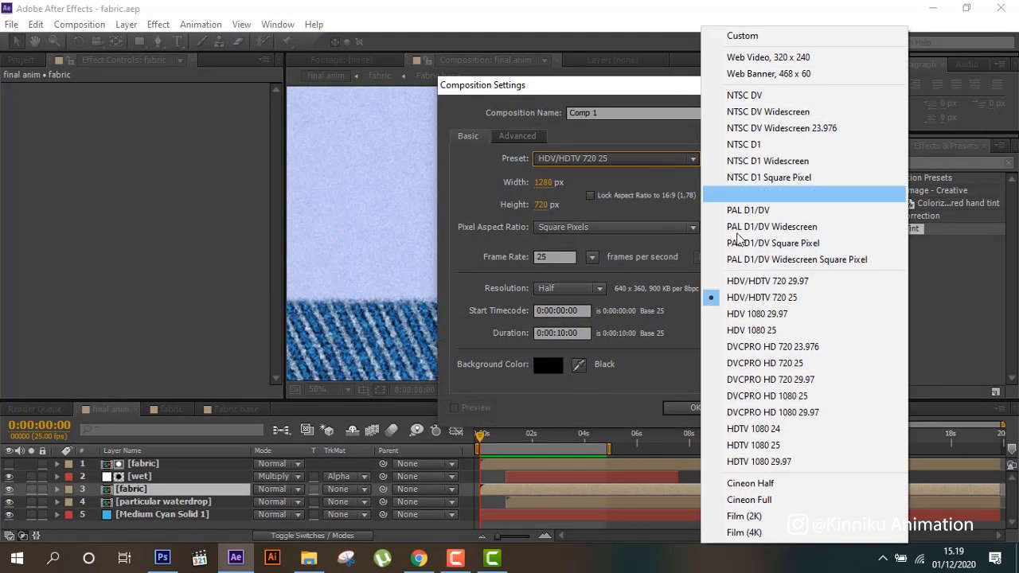
left_click(778, 451)
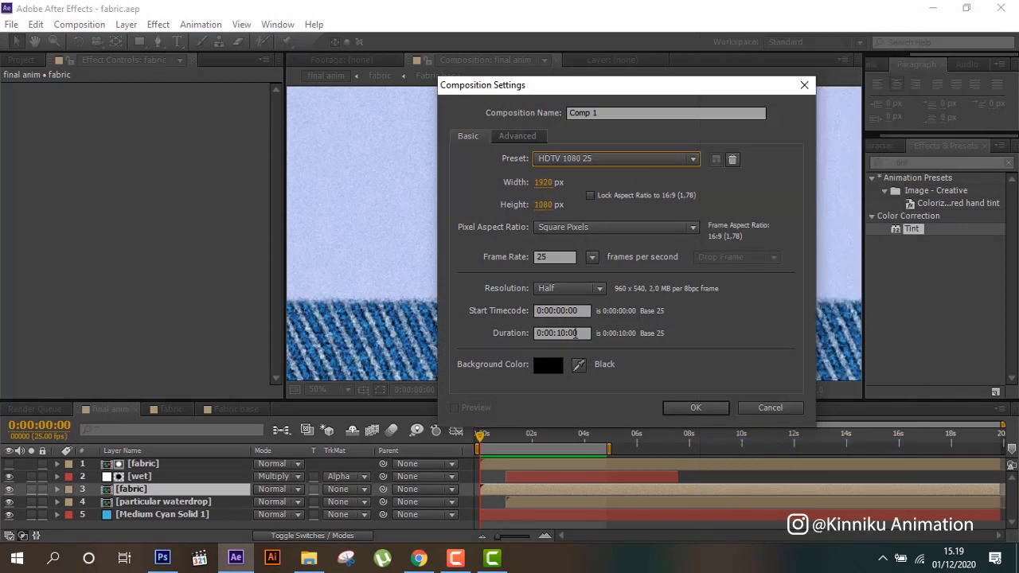
left_click(605, 110)
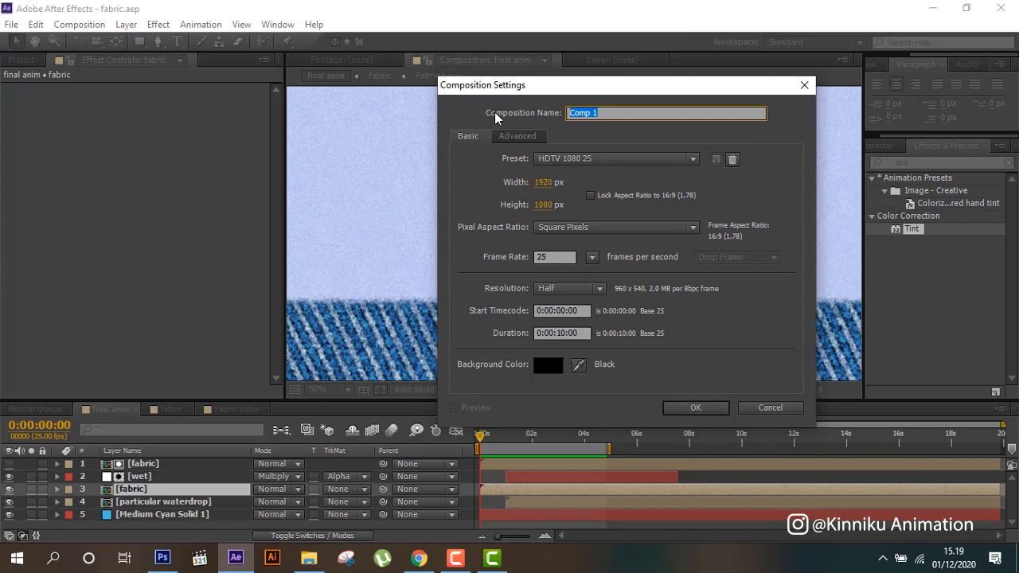
type("Fabric base")
key("Return")
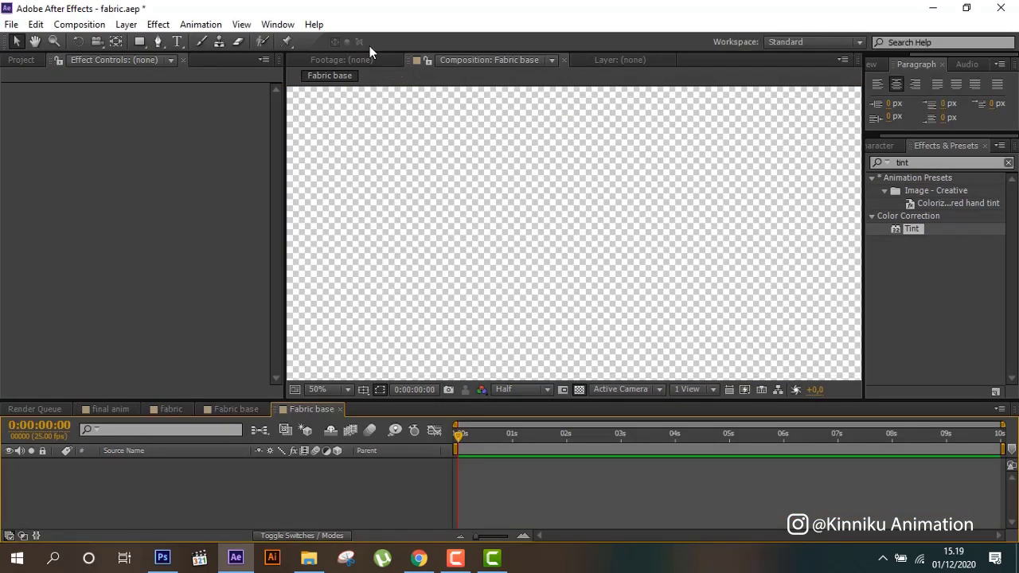
- Place the fabric cotton twill PNG from the pics folder into Fabric base
left_click(22, 60)
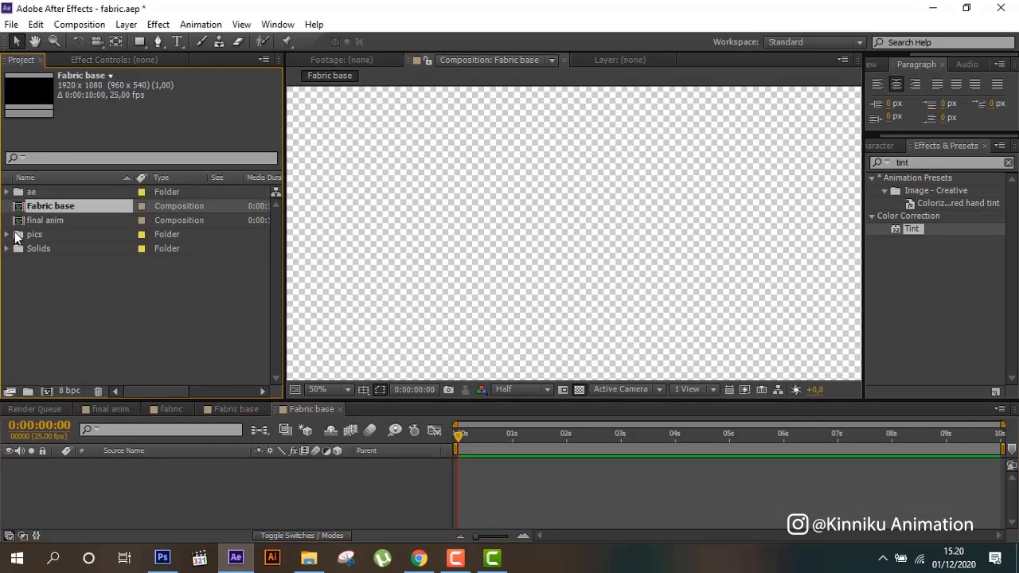
left_click(8, 234)
left_click_drag(71, 251, 585, 213)
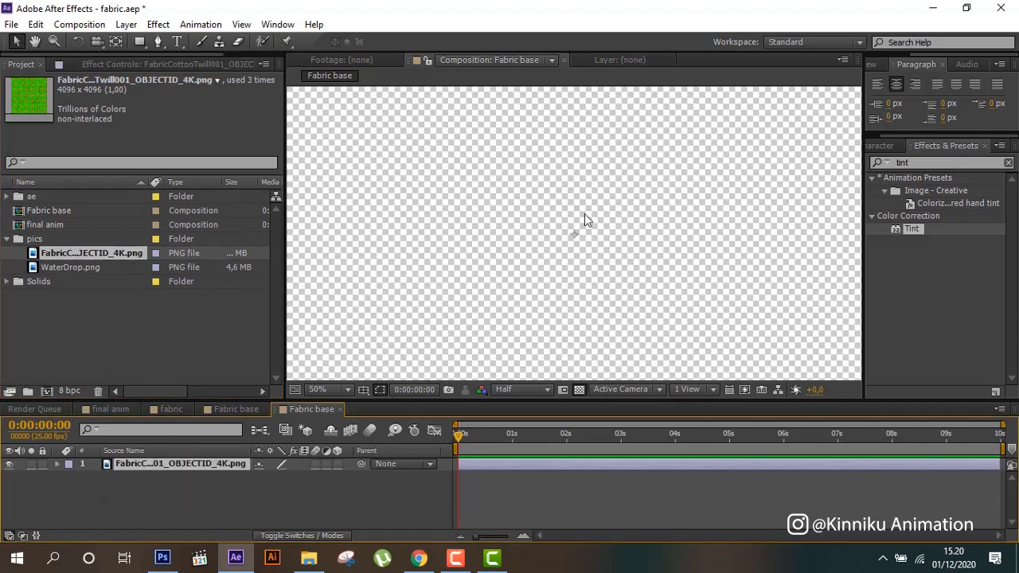
- Move the fabric layer down by setting its Position Y to 2758
scroll(584, 213, "down", 2)
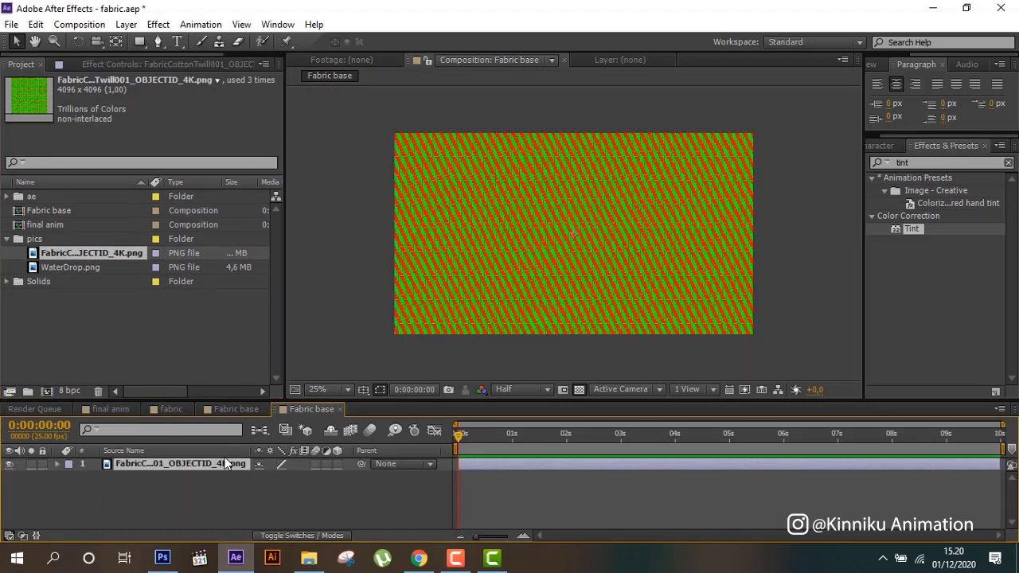
key("p")
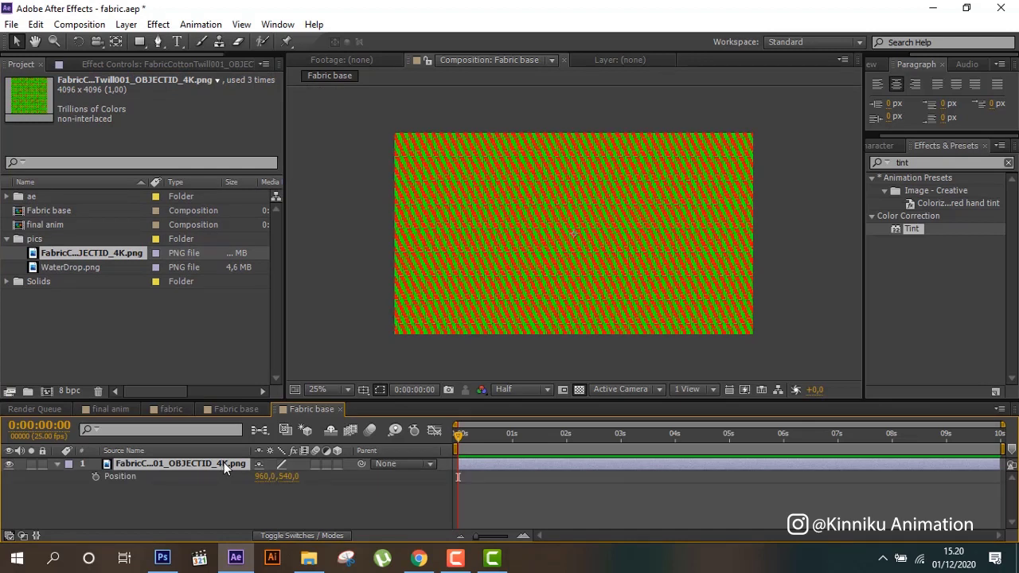
left_click(289, 476)
type("2758")
key("Return")
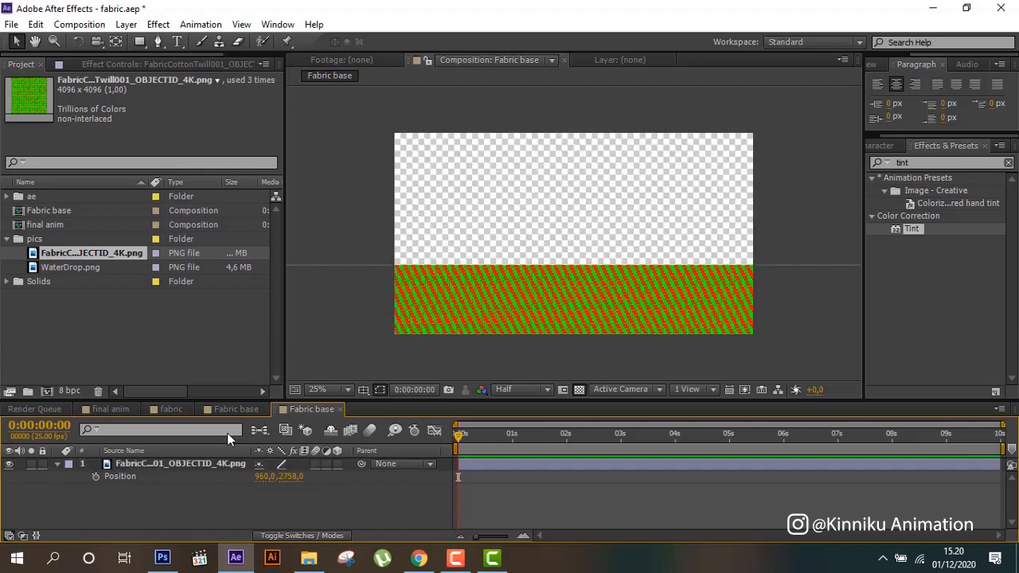
- Apply the Shift Channels effect to the fabric layer via a 'shift' search
left_click(211, 470)
left_click(872, 163)
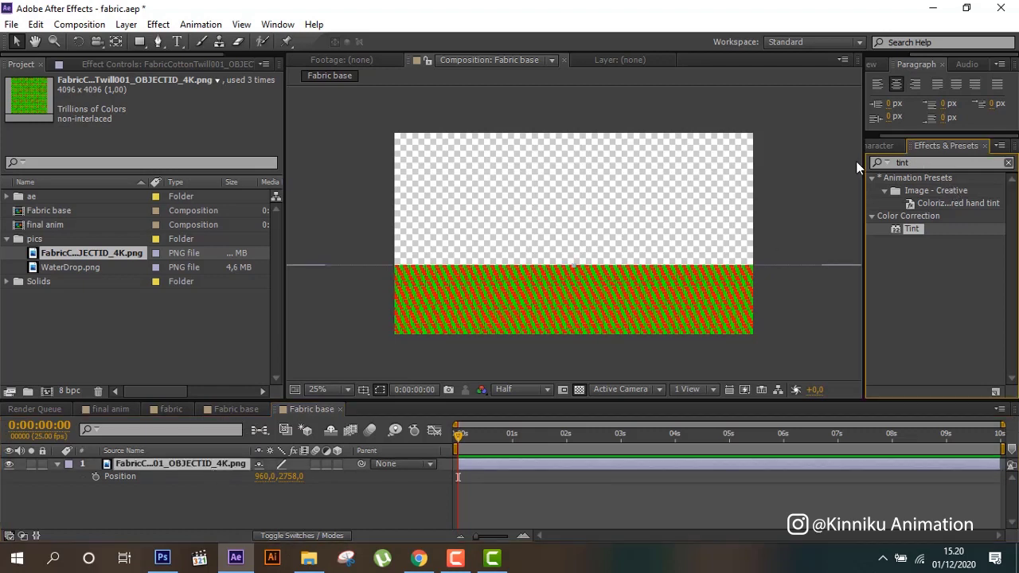
type("s")
left_click(879, 162)
type("hift")
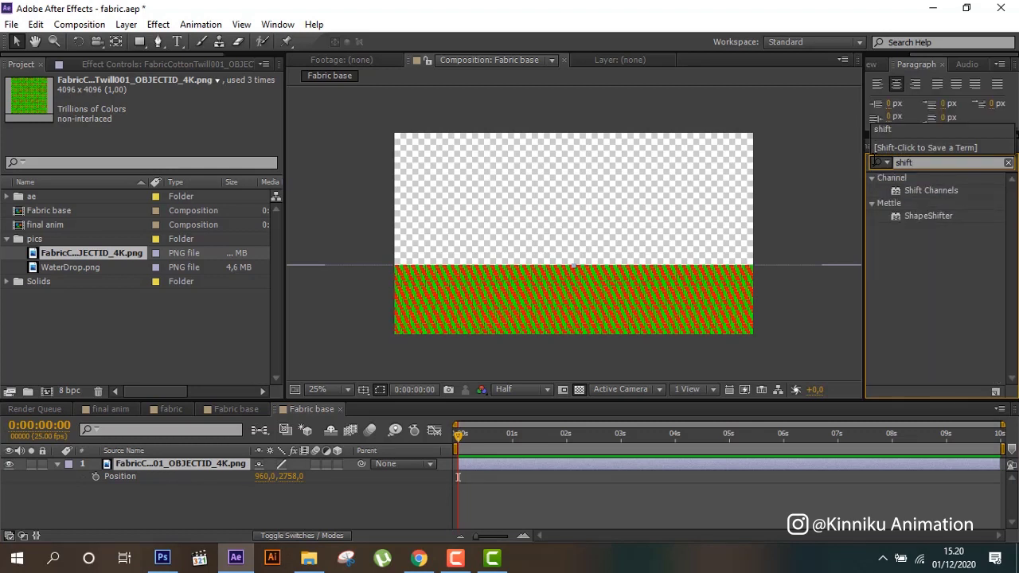
double_click(943, 192)
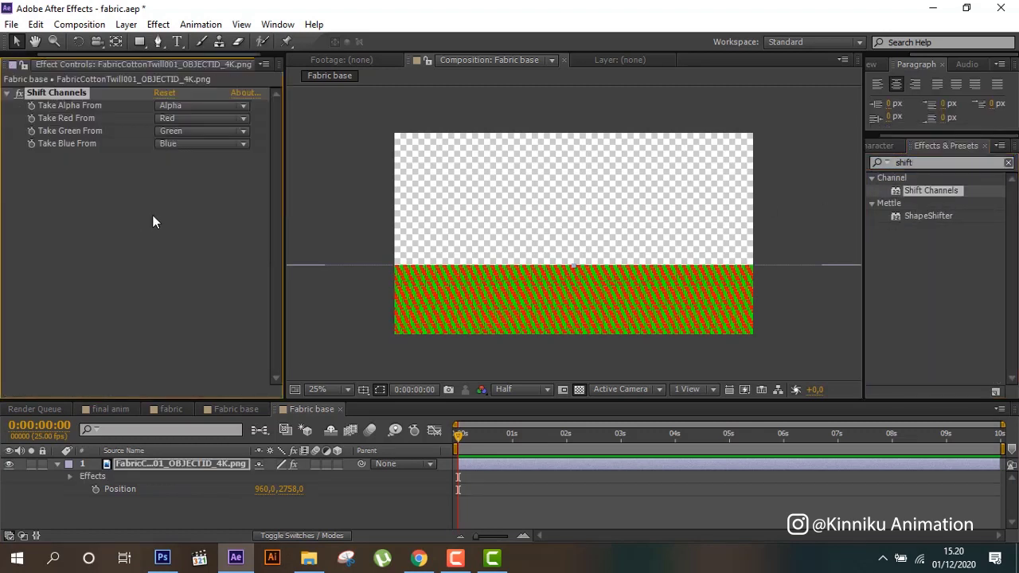
- After checking the reference comp, set Take Alpha From to Green
left_click(239, 409)
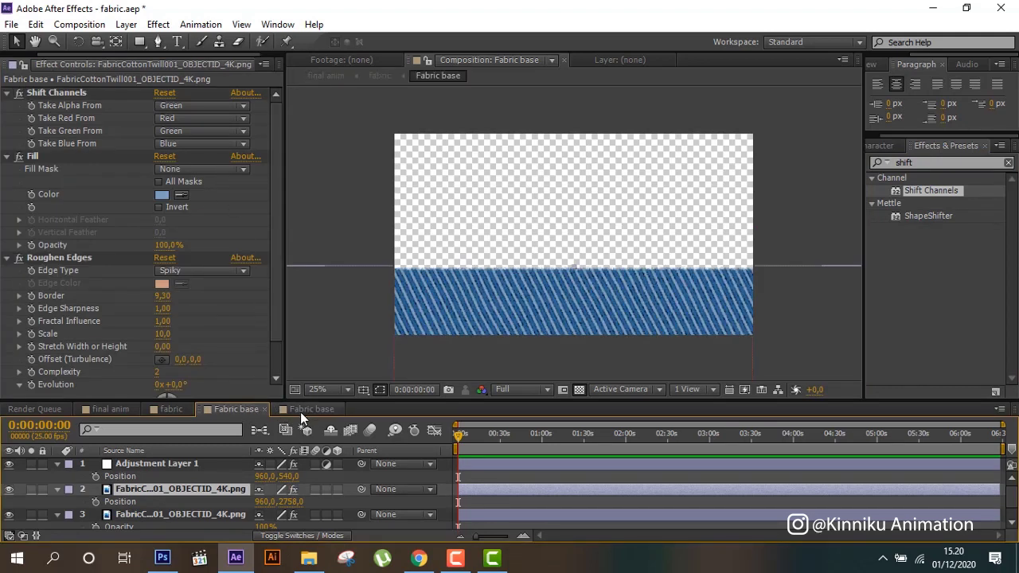
left_click(301, 410)
left_click(176, 105)
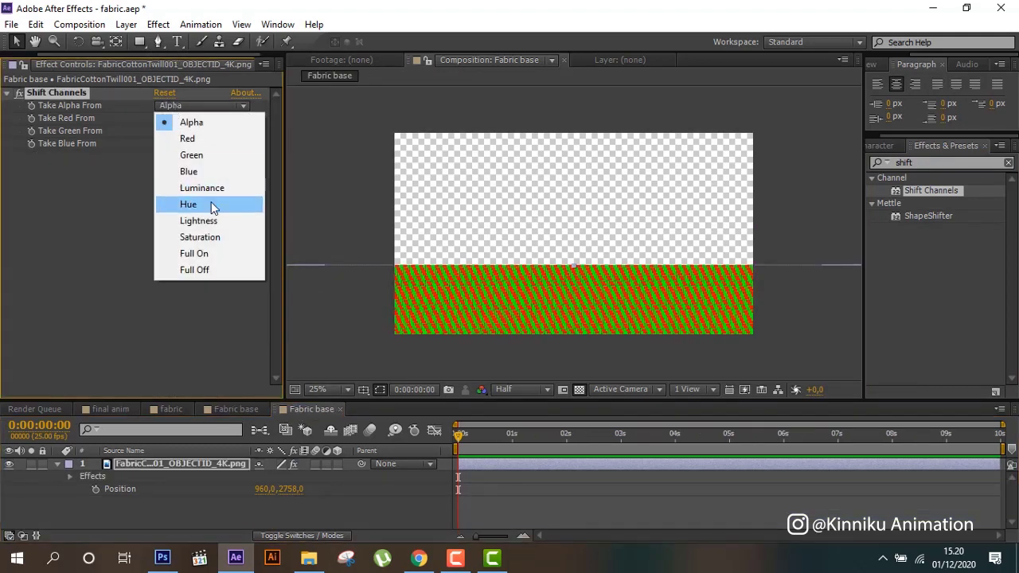
left_click(191, 155)
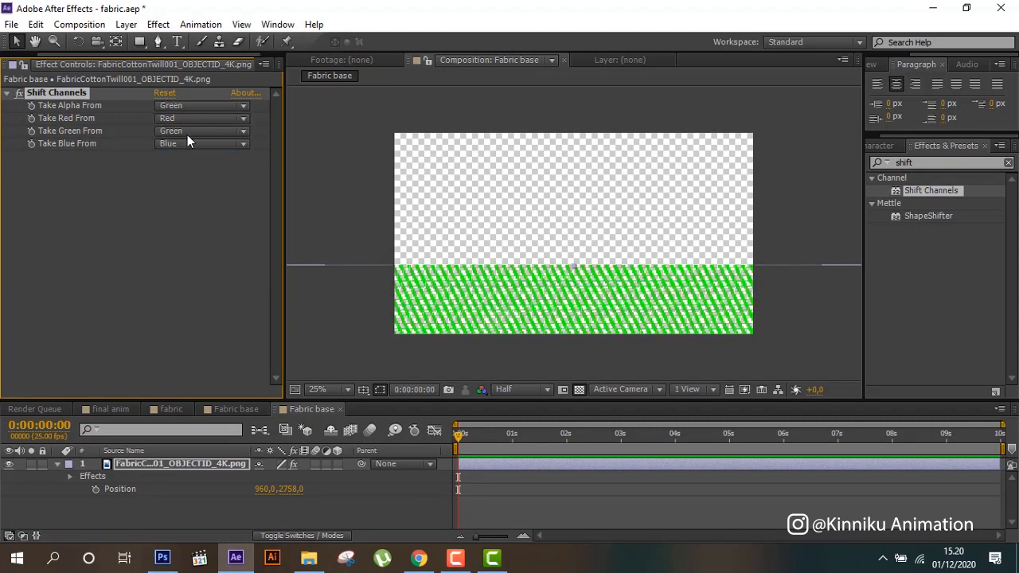
left_click(230, 523)
left_click(203, 462)
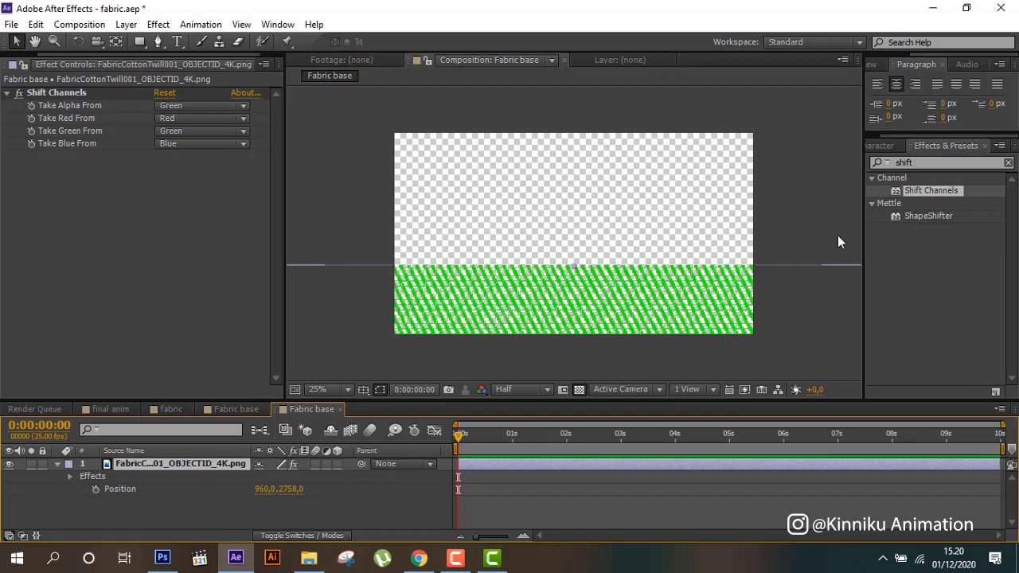
- Apply a Fill effect to the fabric and check the reference comp's Fill colour
double_click(908, 162)
type("f")
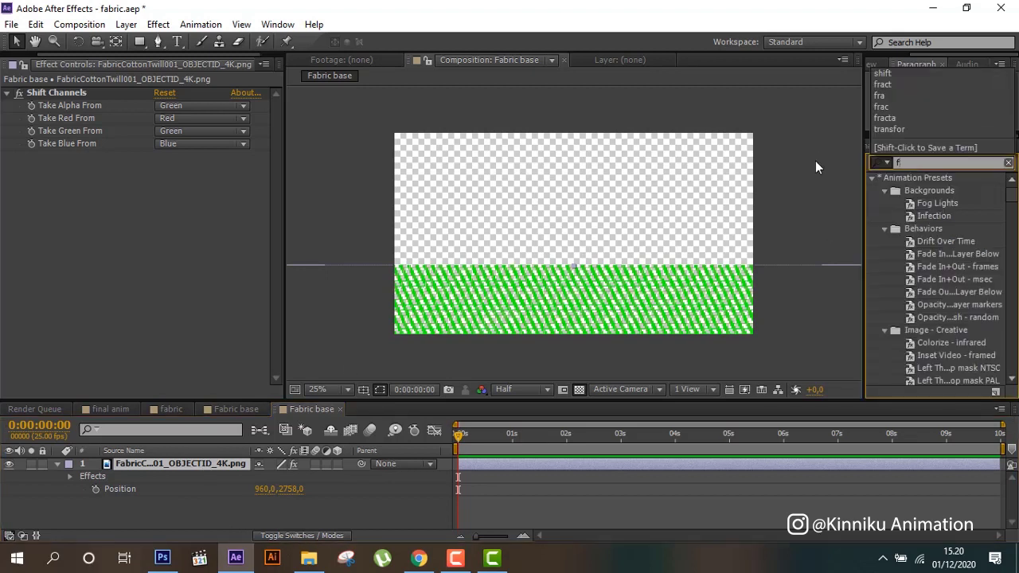
type("ill")
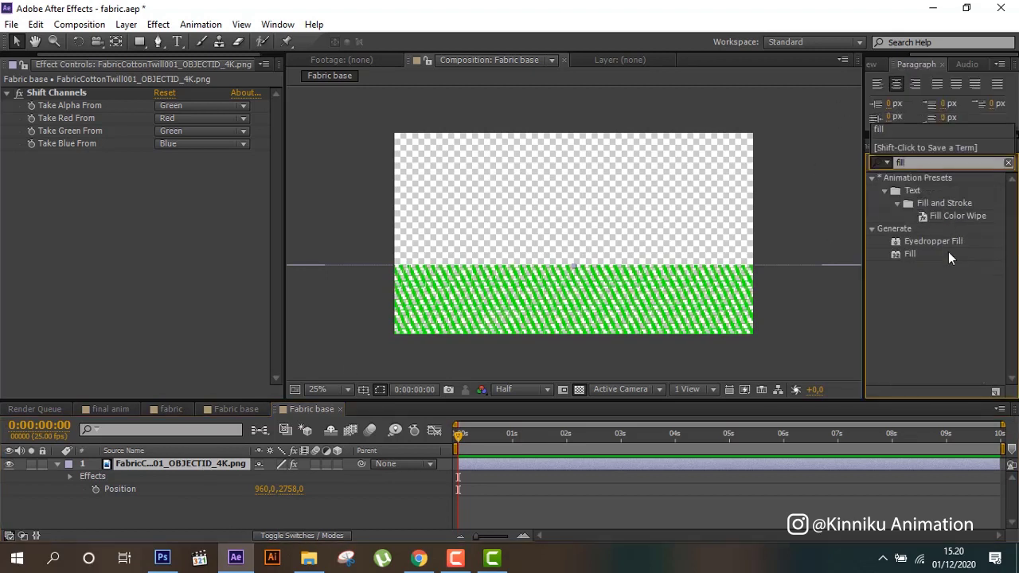
double_click(906, 254)
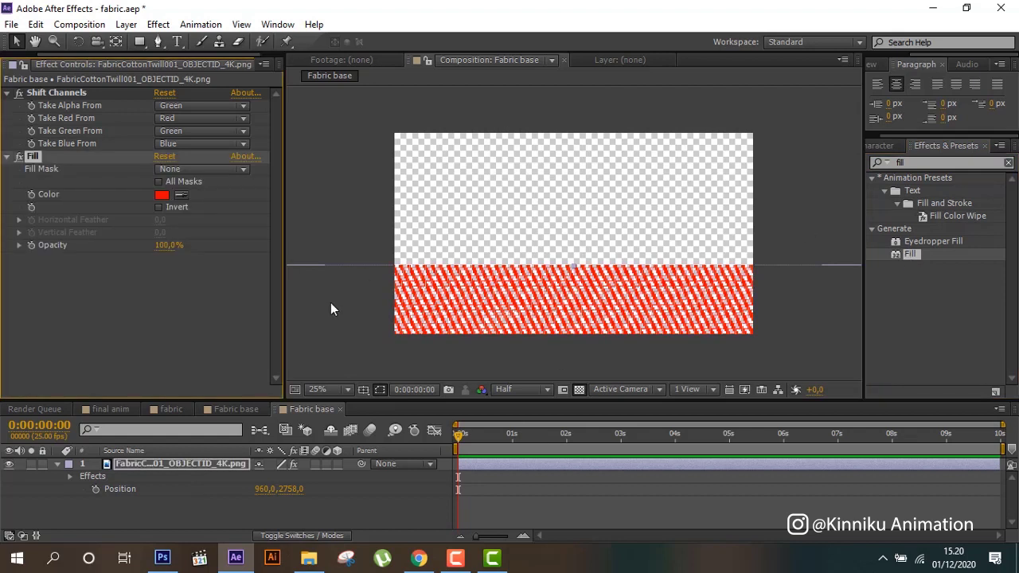
left_click(241, 411)
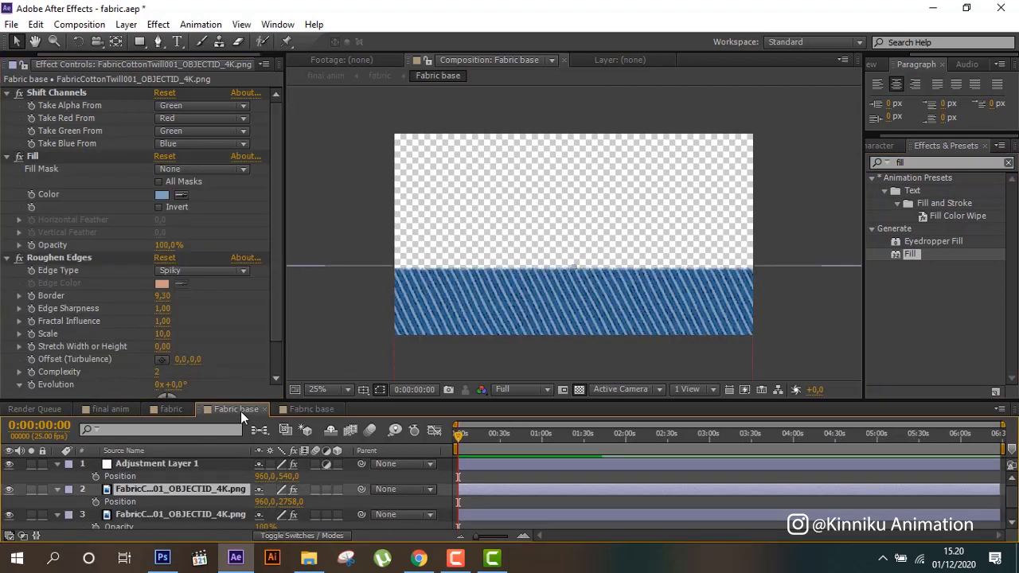
left_click(161, 196)
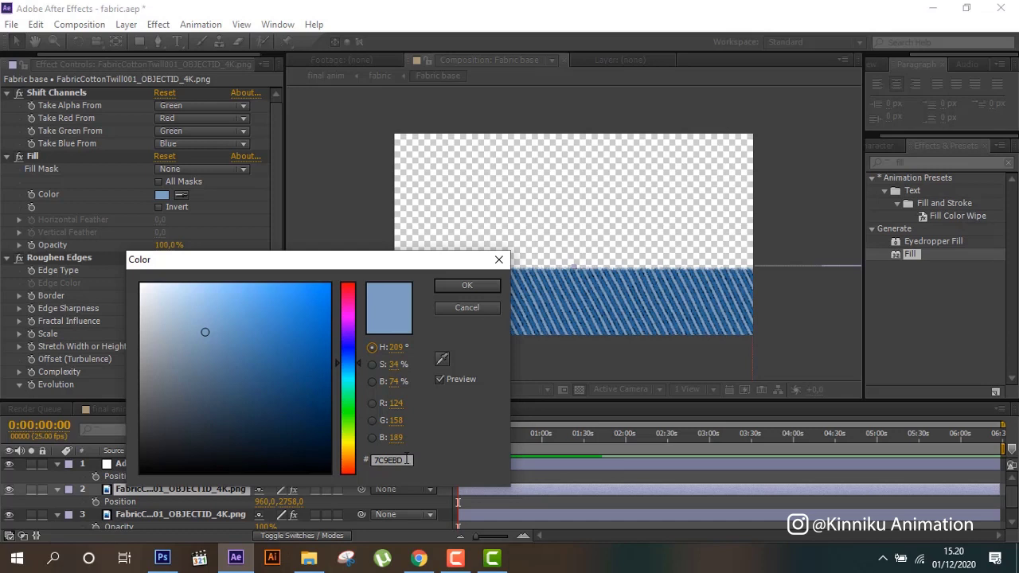
left_click(478, 285)
left_click(328, 411)
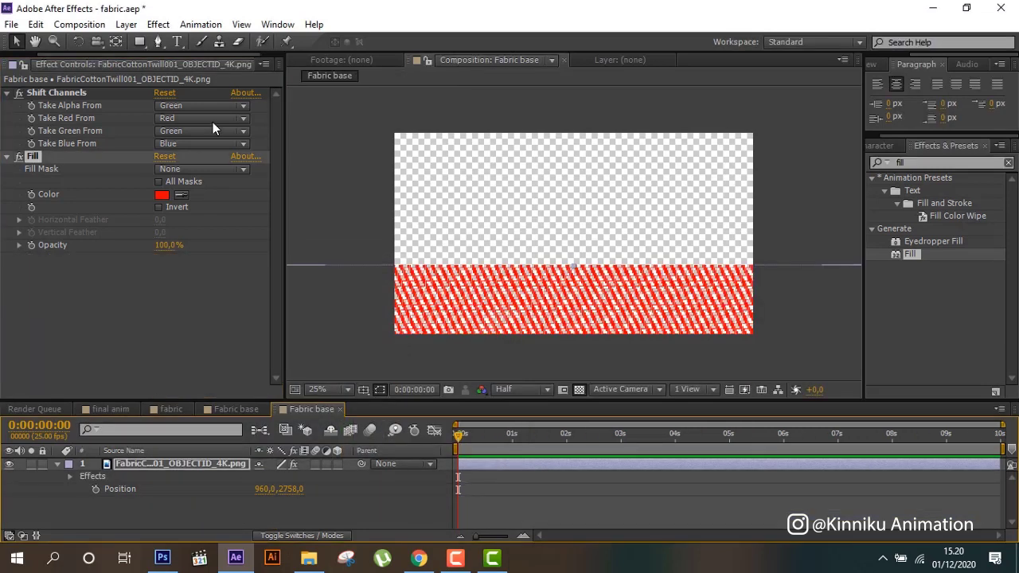
- Set the Fill colour to light blue 7C9EBD, then search effects for 'rough'
left_click(162, 197)
left_click(390, 460)
type("7C9EBD")
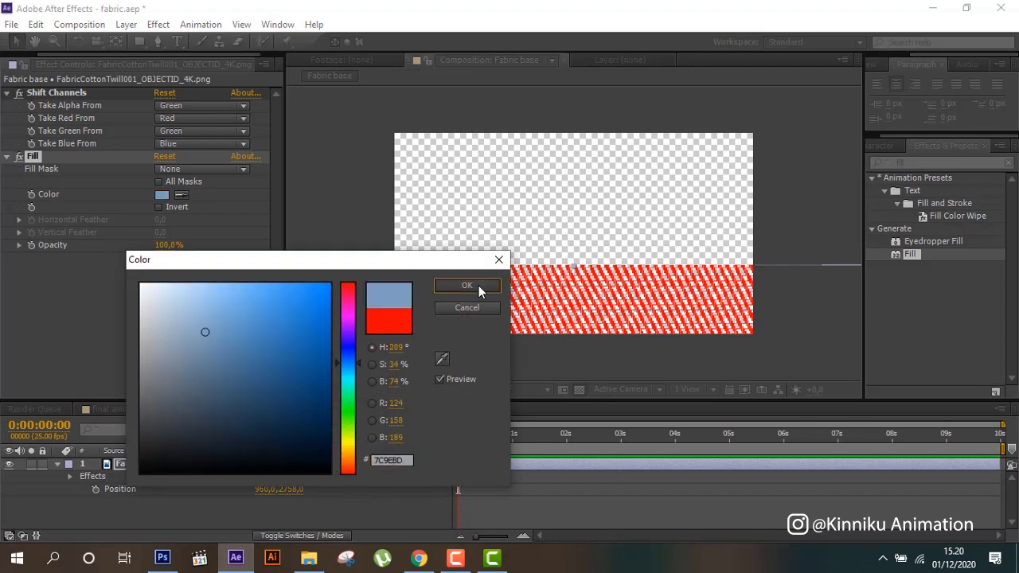
left_click(479, 285)
left_click(950, 163)
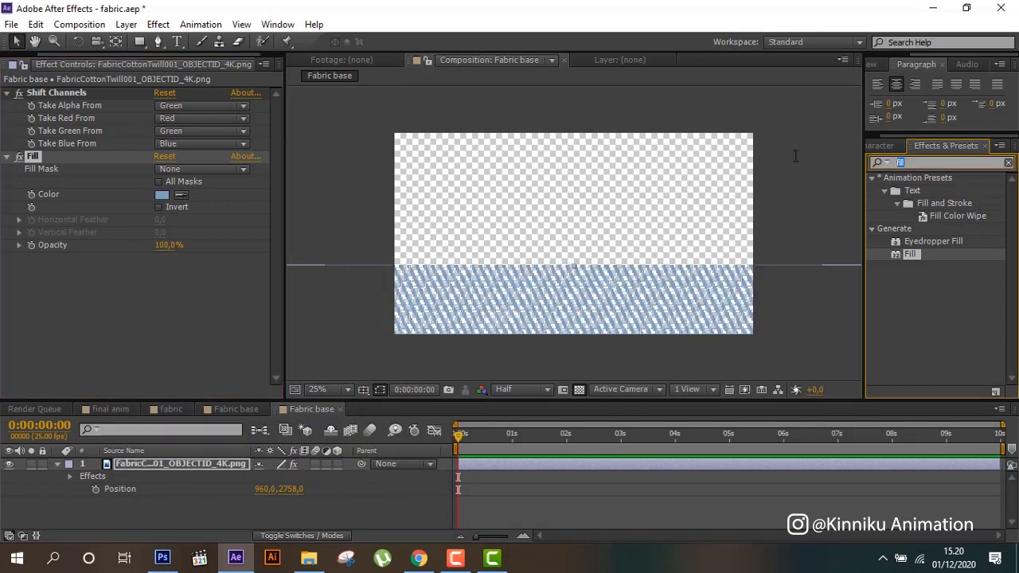
type("rough")
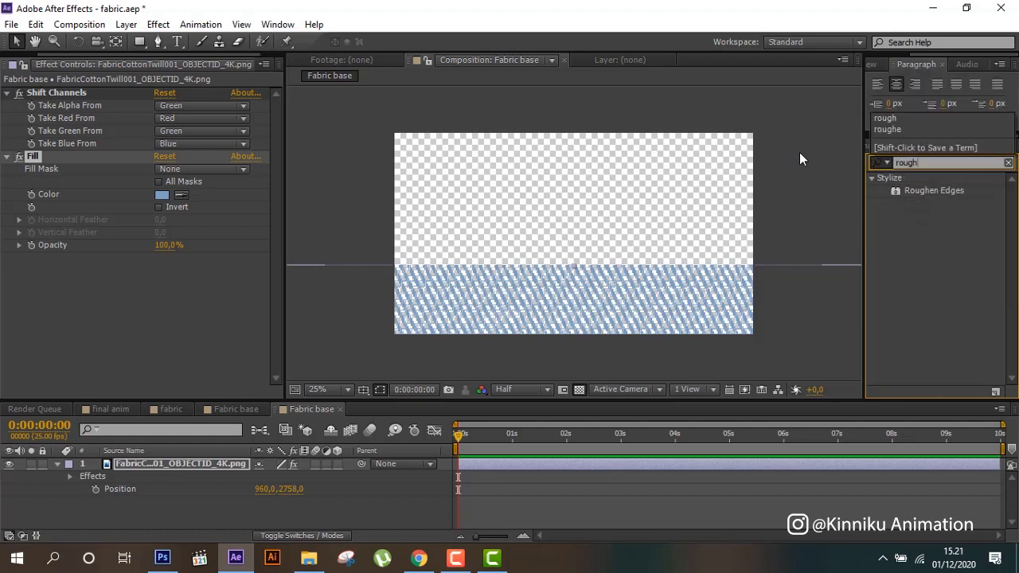
- Add Roughen Edges to the fabric and copy the original comp's Roughen Edges settings
double_click(932, 190)
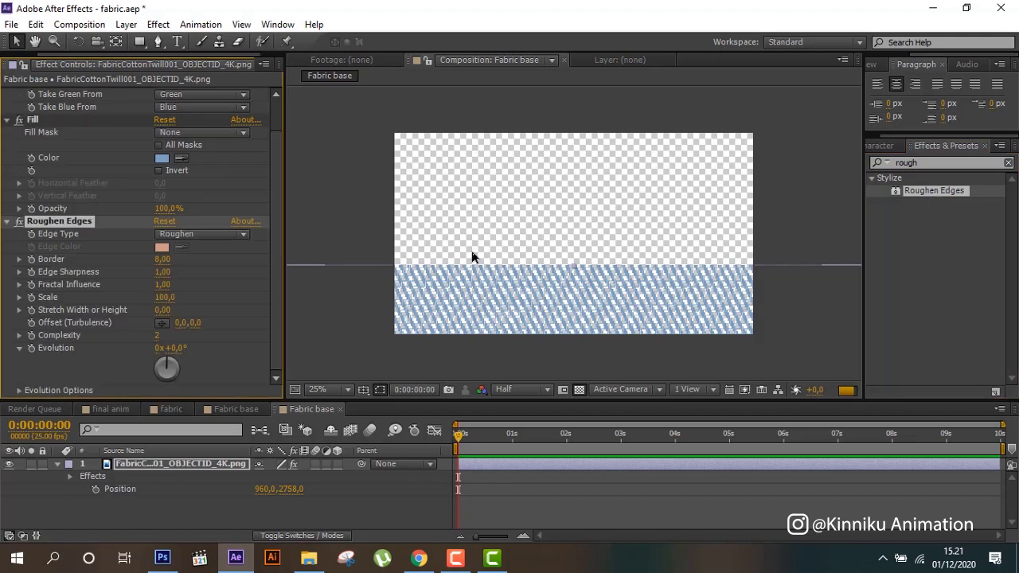
left_click(225, 406)
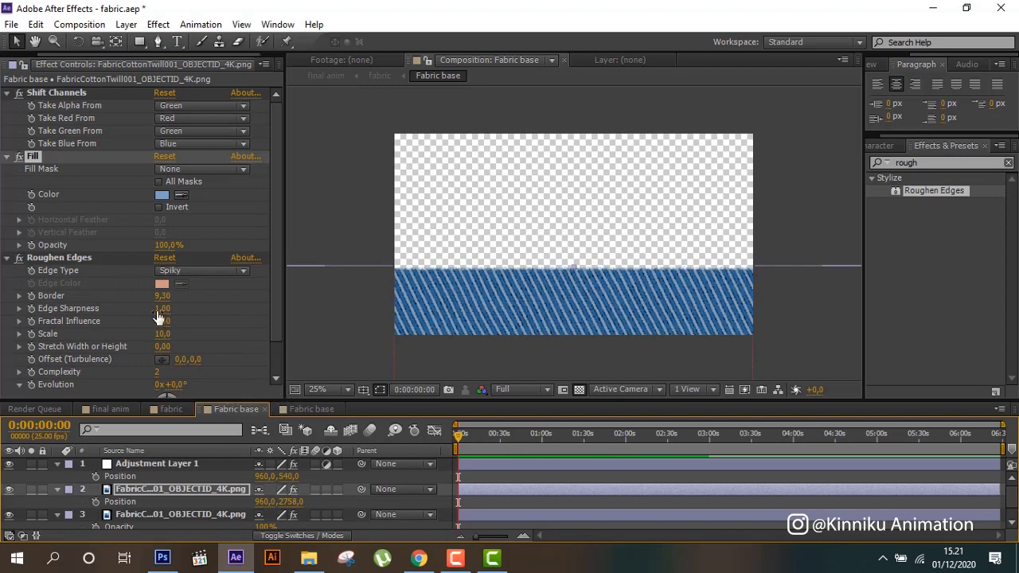
scroll(193, 296, "down", 1)
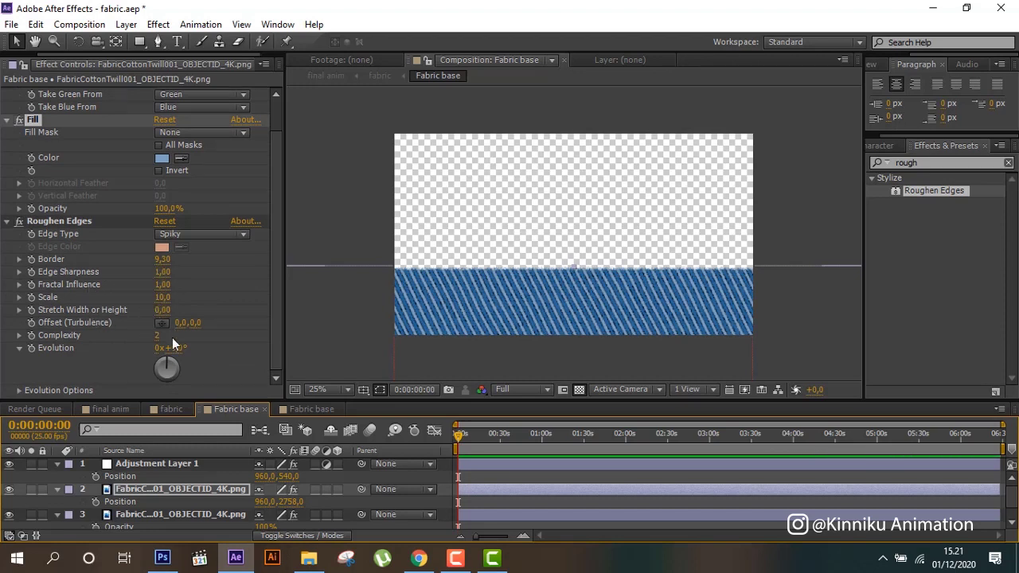
left_click(88, 223)
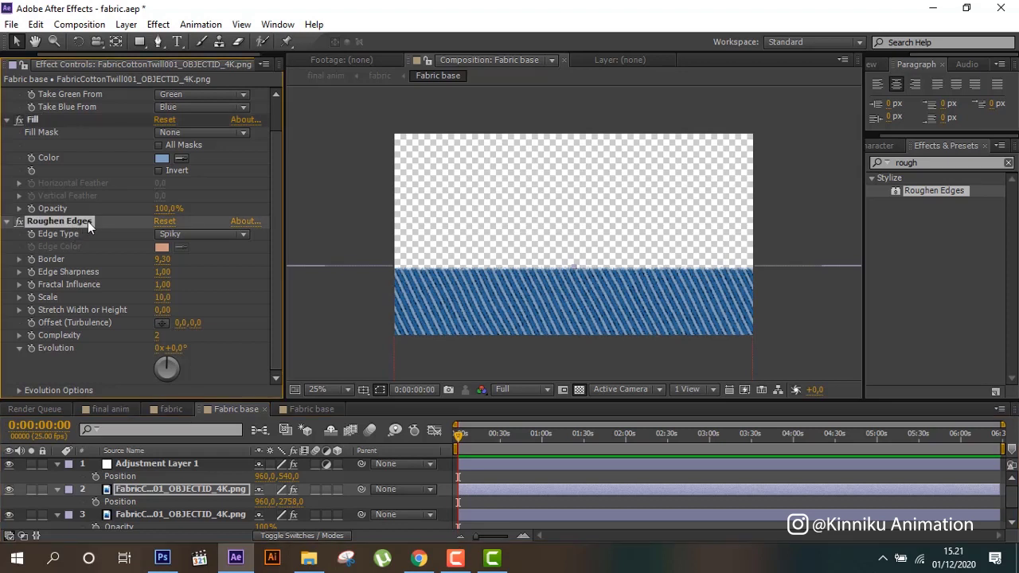
left_click(301, 412)
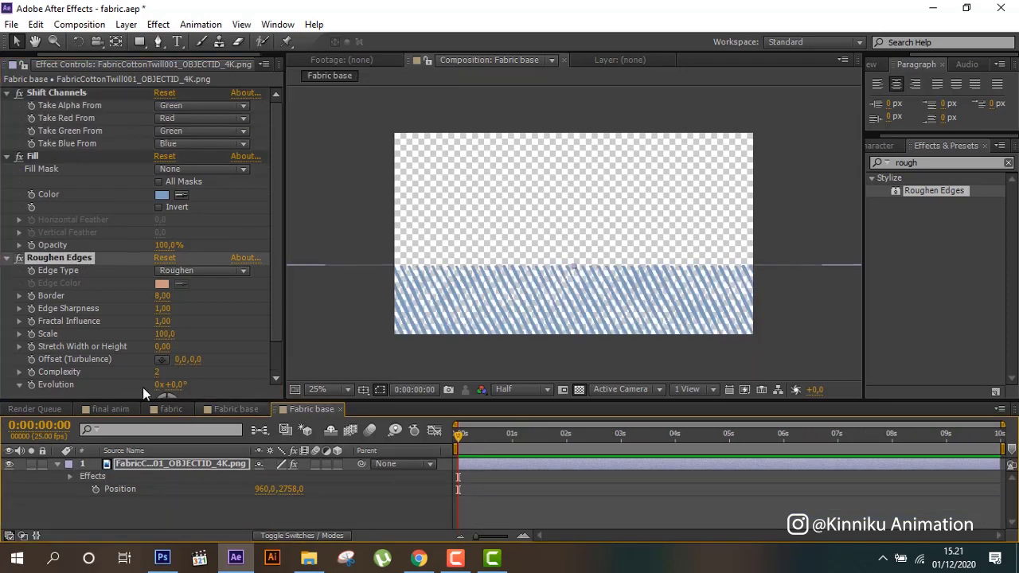
- Paste the Spiky Roughen Edges settings (Border 9,30, Scale 10) and duplicate the fabric layer
left_click(75, 267)
left_click(76, 261)
key("ctrl+z")
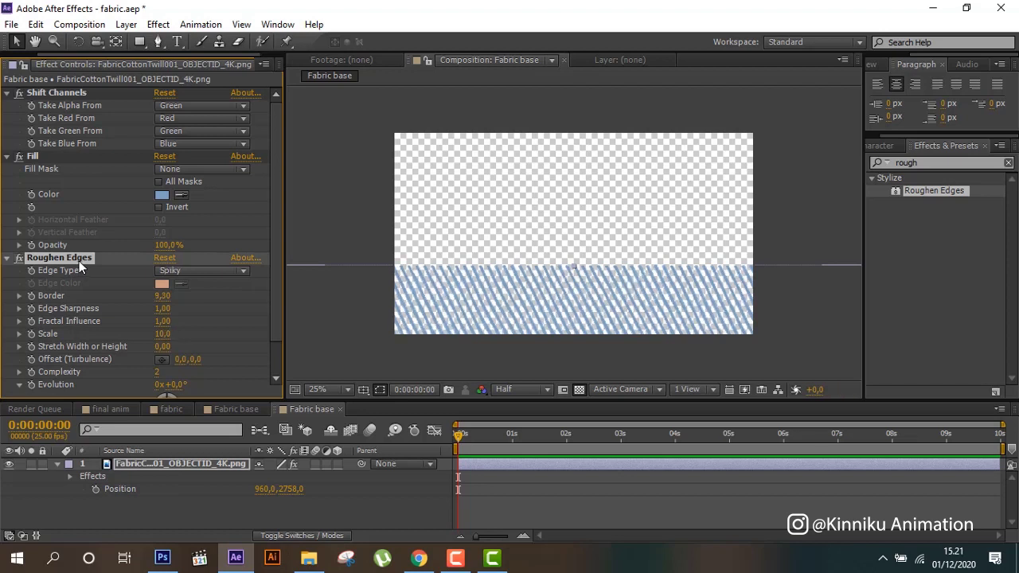
scroll(115, 335, "down", 1)
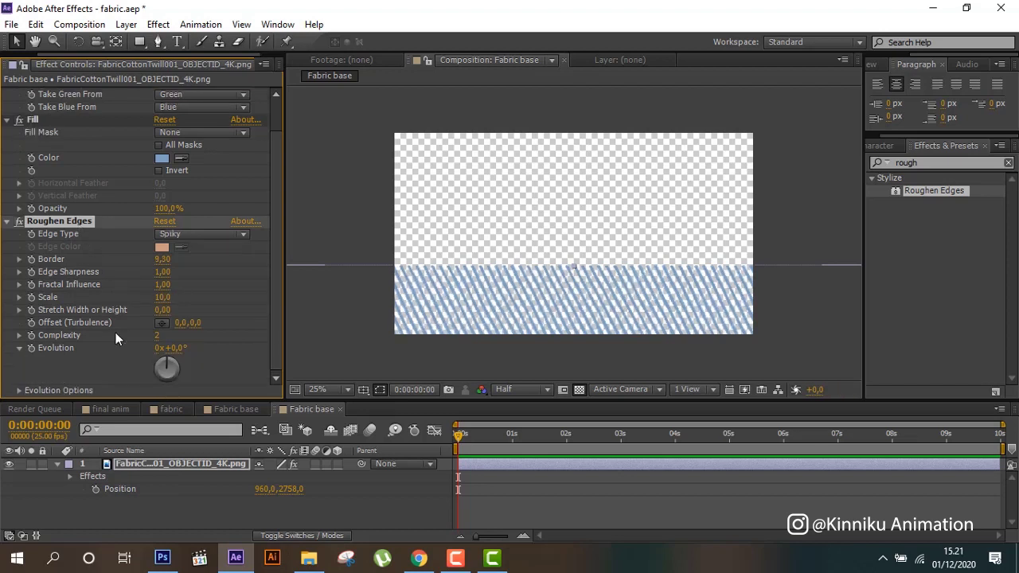
scroll(115, 338, "up", 1)
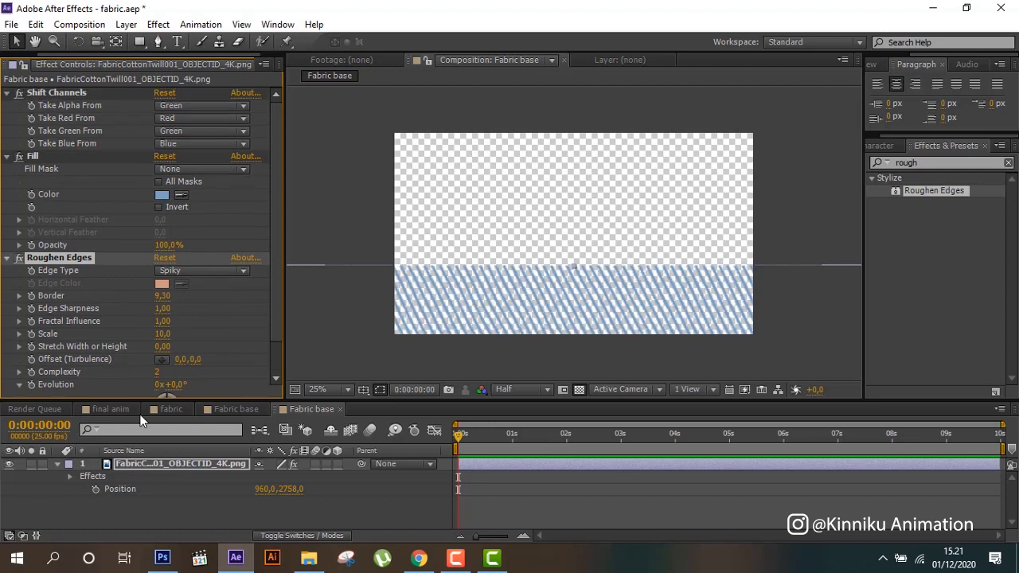
left_click(178, 466)
key("ctrl+d")
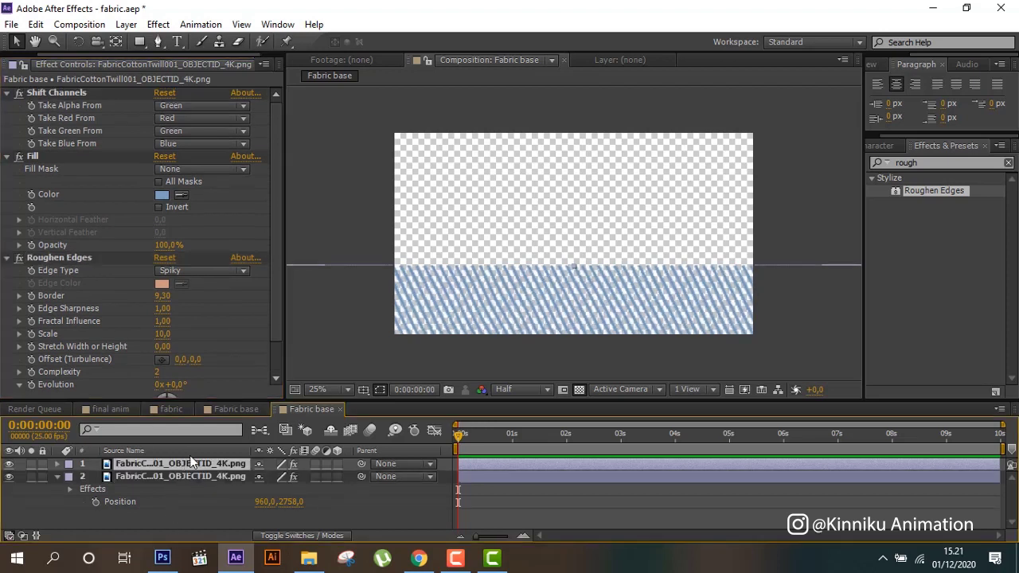
- After checking the original comp, set Shift Channels Take Alpha From to Red
left_click(243, 410)
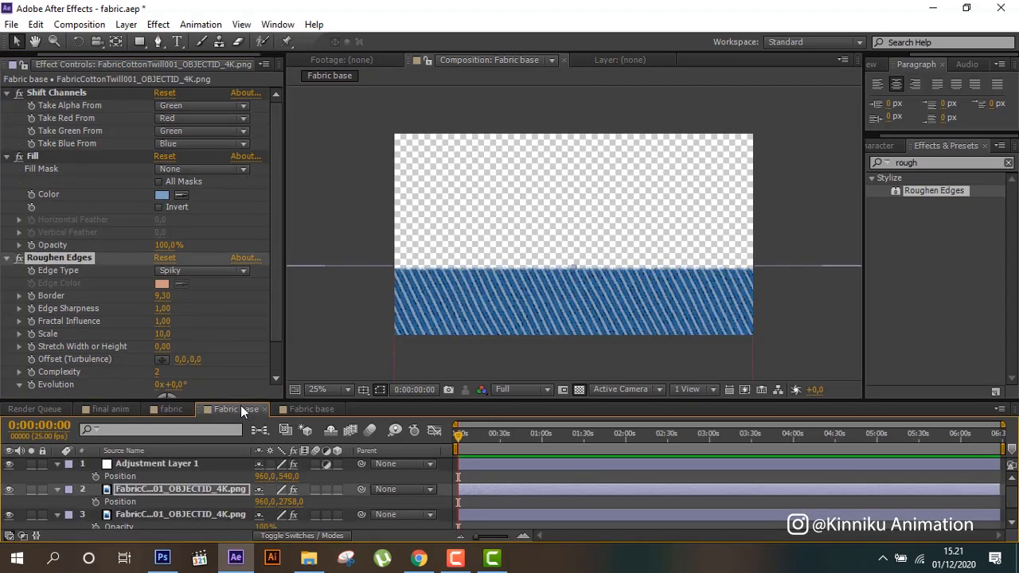
left_click(203, 515)
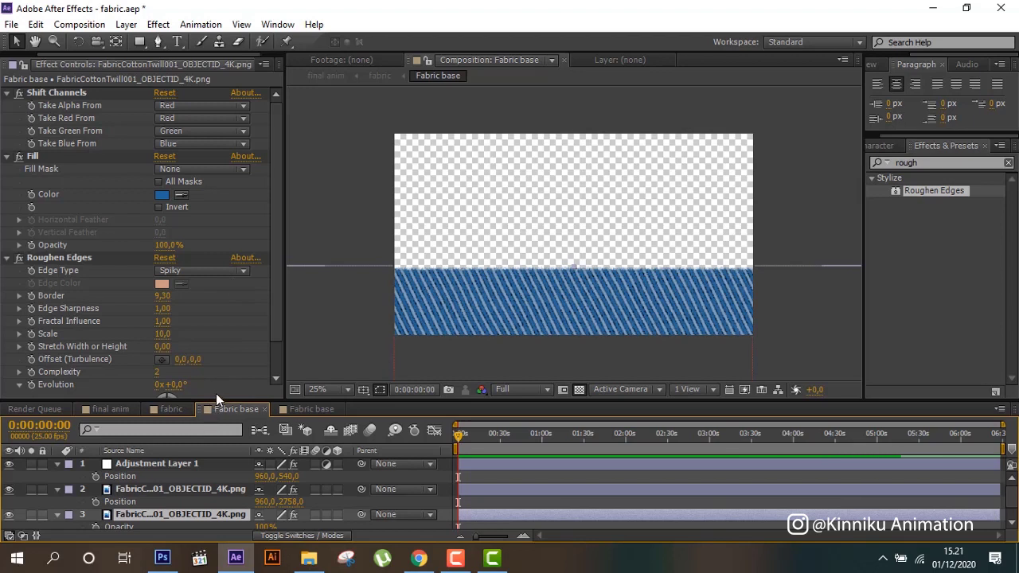
scroll(231, 495, "down", 1)
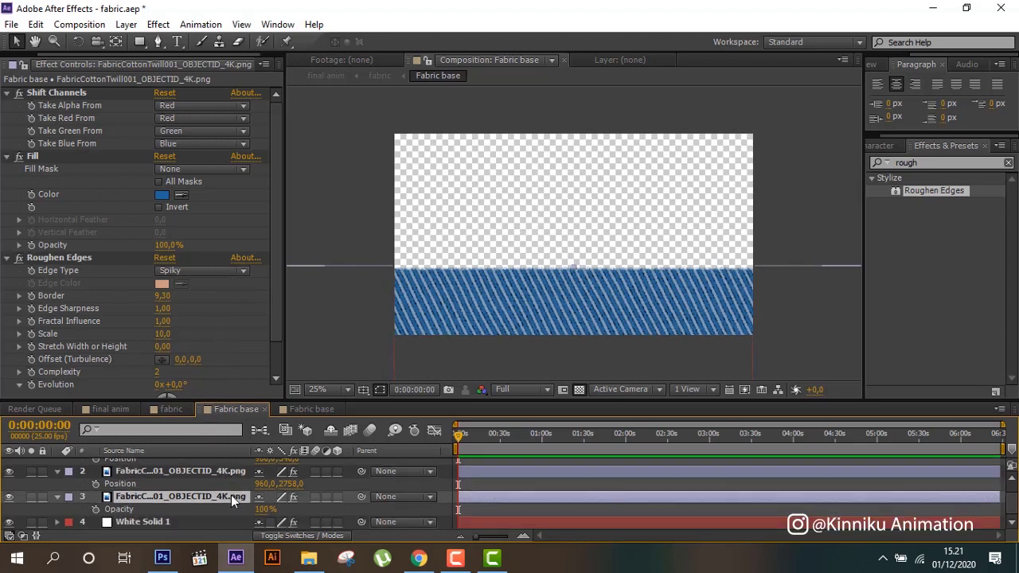
scroll(231, 496, "up", 1)
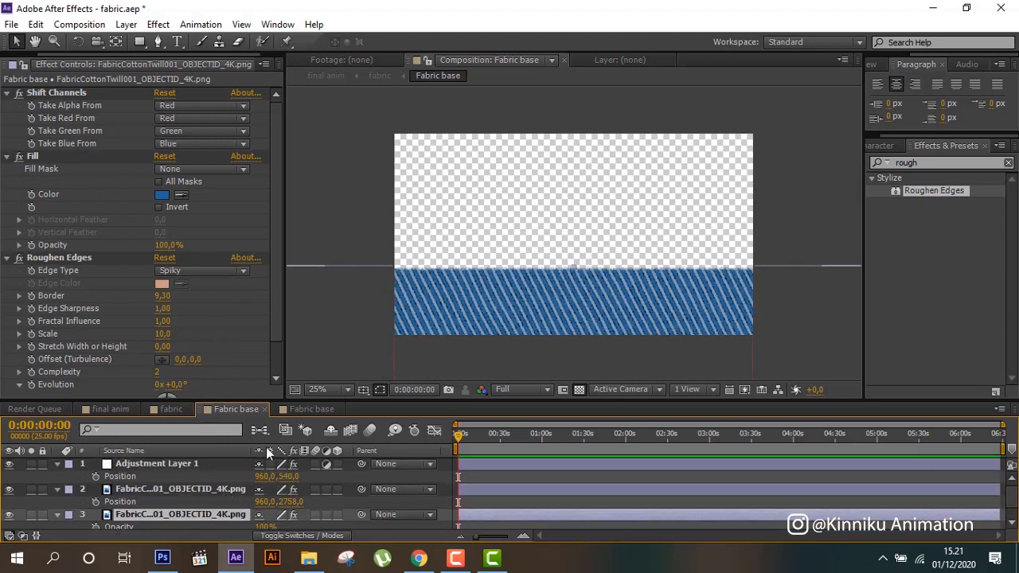
left_click(300, 403)
left_click(186, 105)
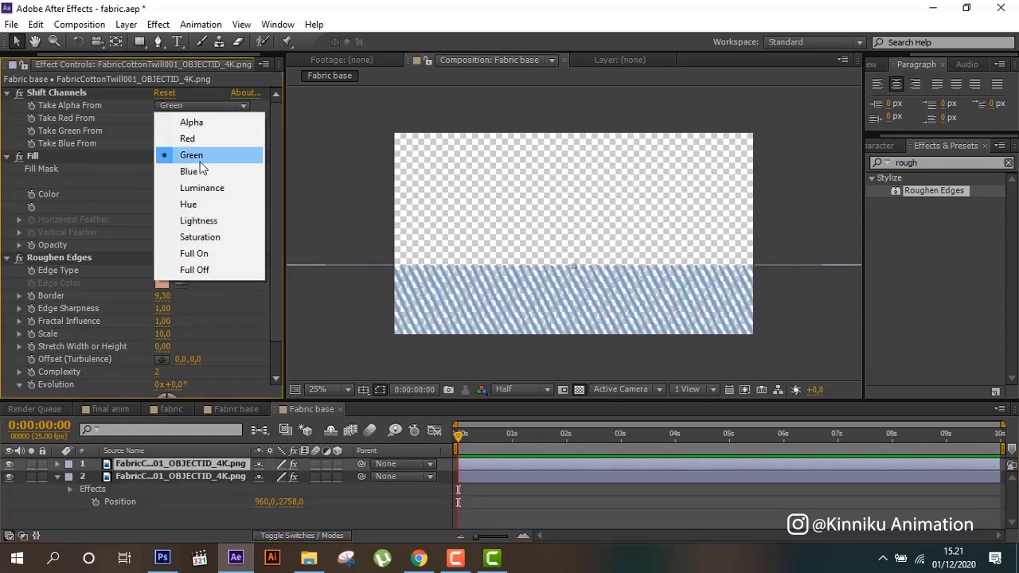
left_click(191, 138)
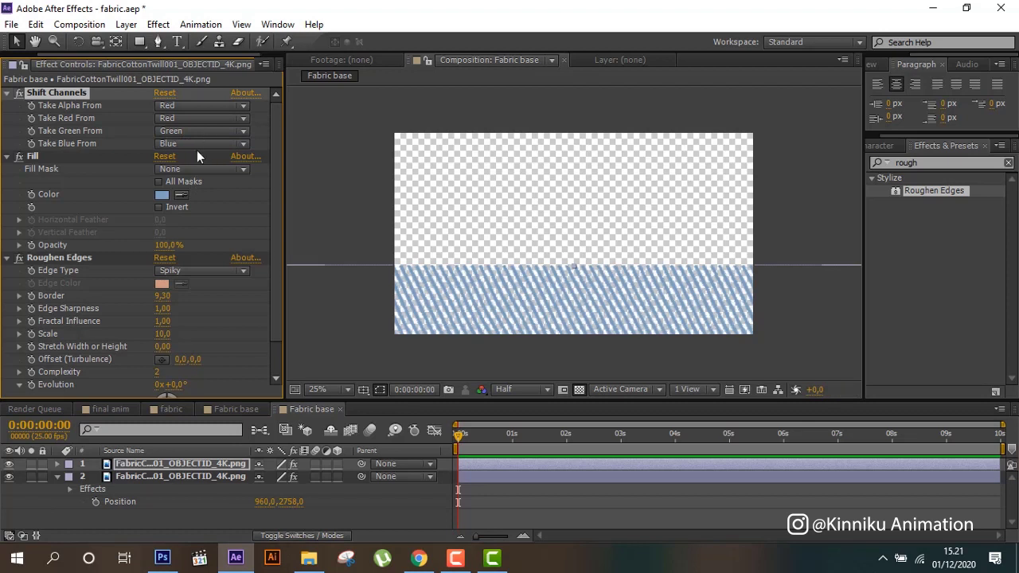
- Switch to the original Fabric base comp and select its Roughen Edges effect
scroll(349, 315, "up", 1)
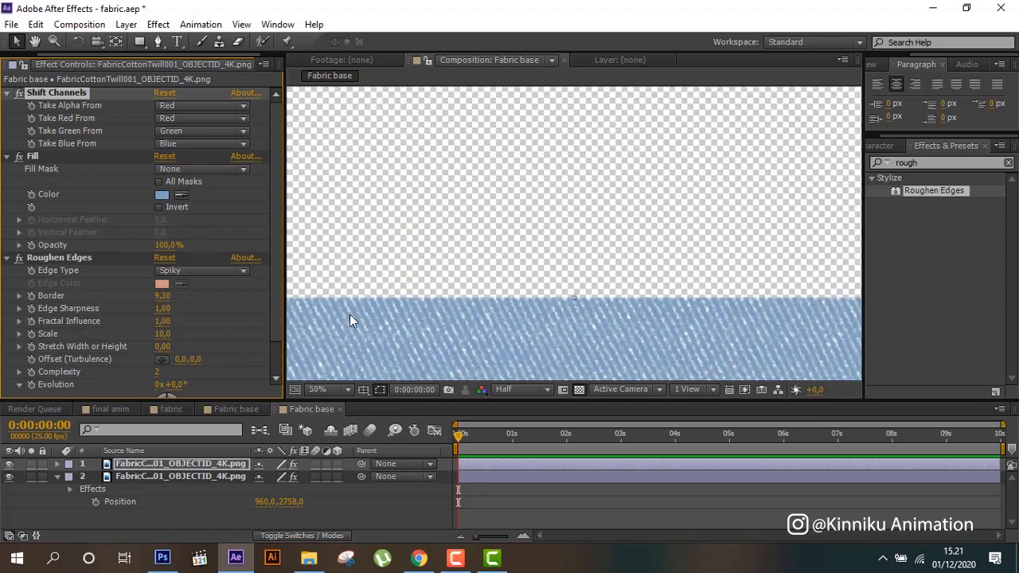
left_click(227, 409)
scroll(214, 321, "down", 1)
scroll(214, 321, "up", 1)
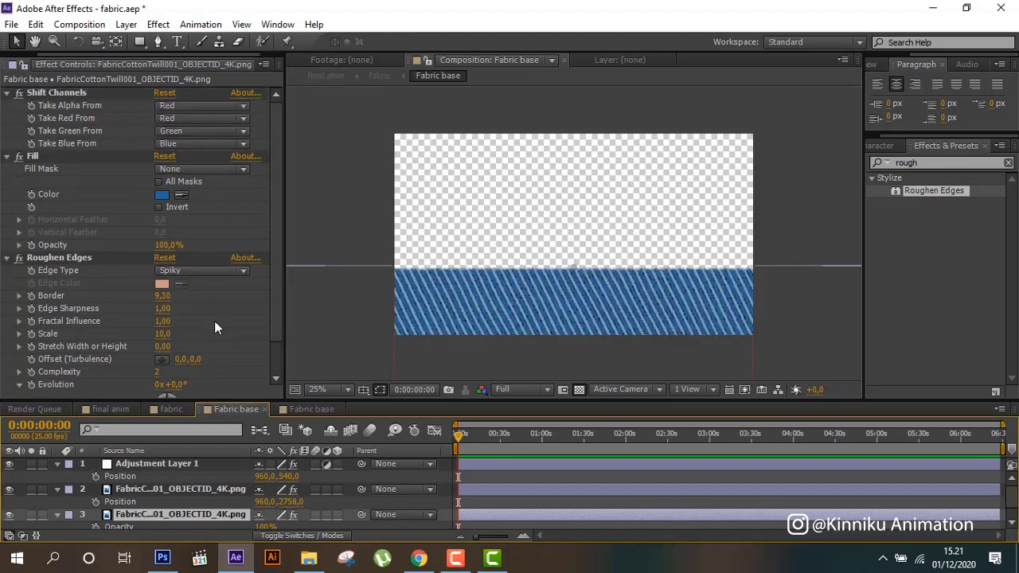
left_click(90, 260)
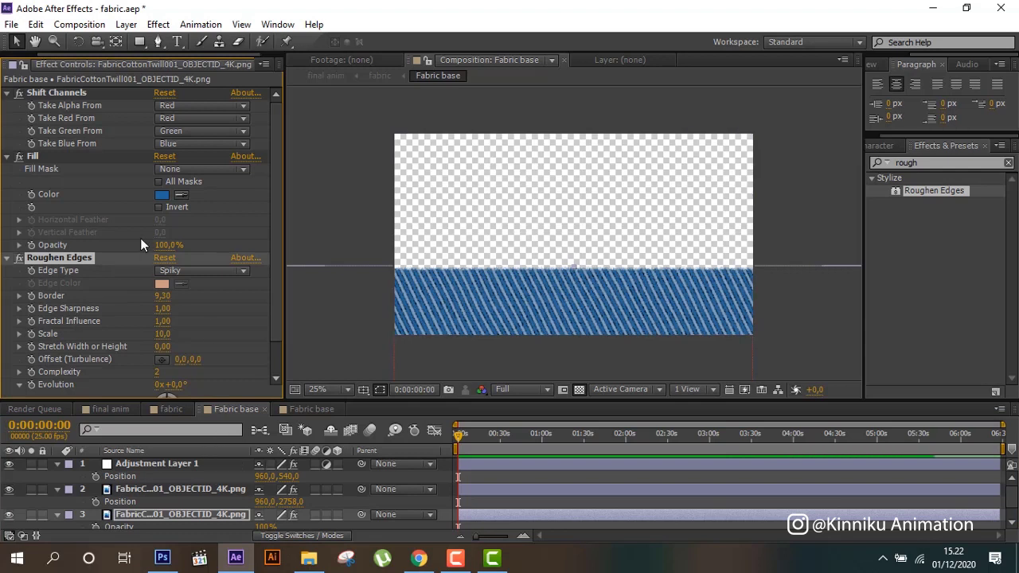
- Read the original fabric's Fill hex value 22649E from its colour picker
left_click(161, 195)
left_click(406, 460)
left_click(480, 288)
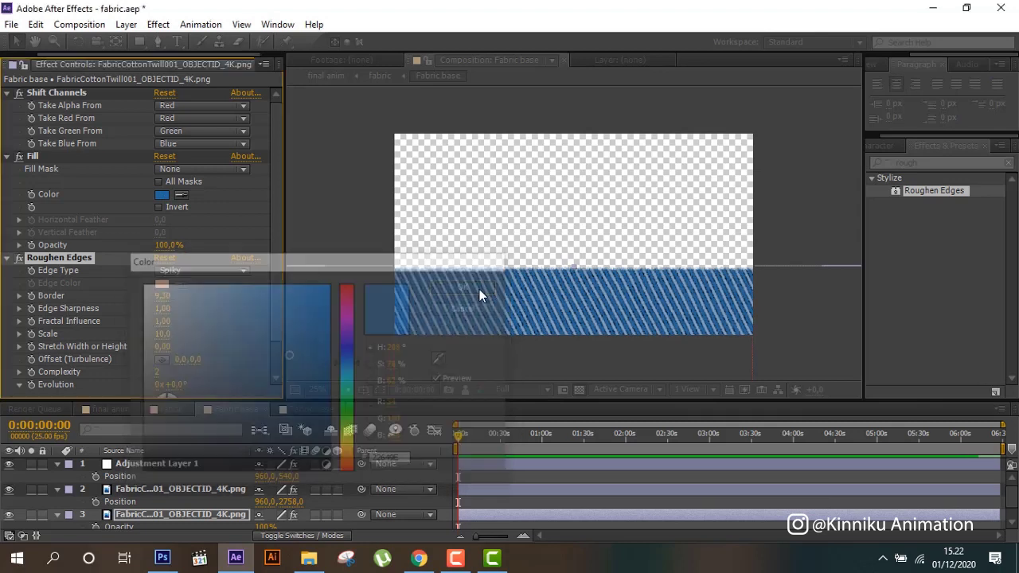
left_click(307, 407)
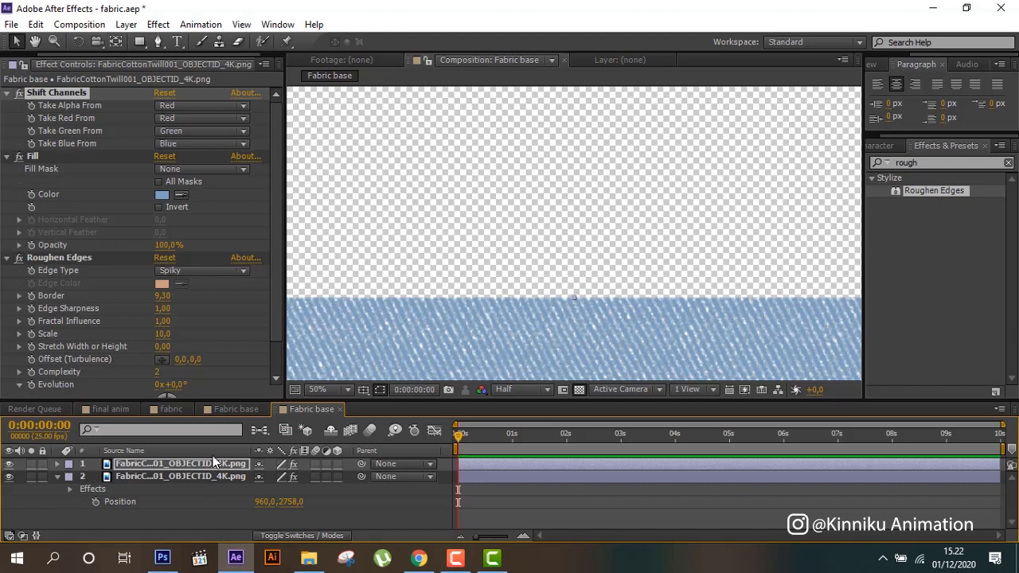
- Set the working fabric's Fill colour to 22649E
left_click(159, 196)
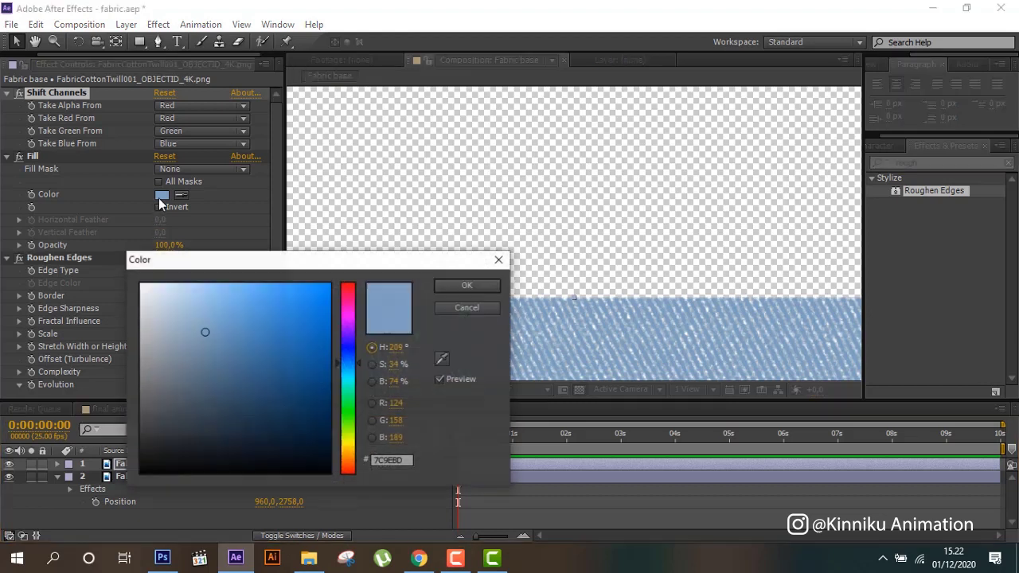
type("22649E")
key("Tab")
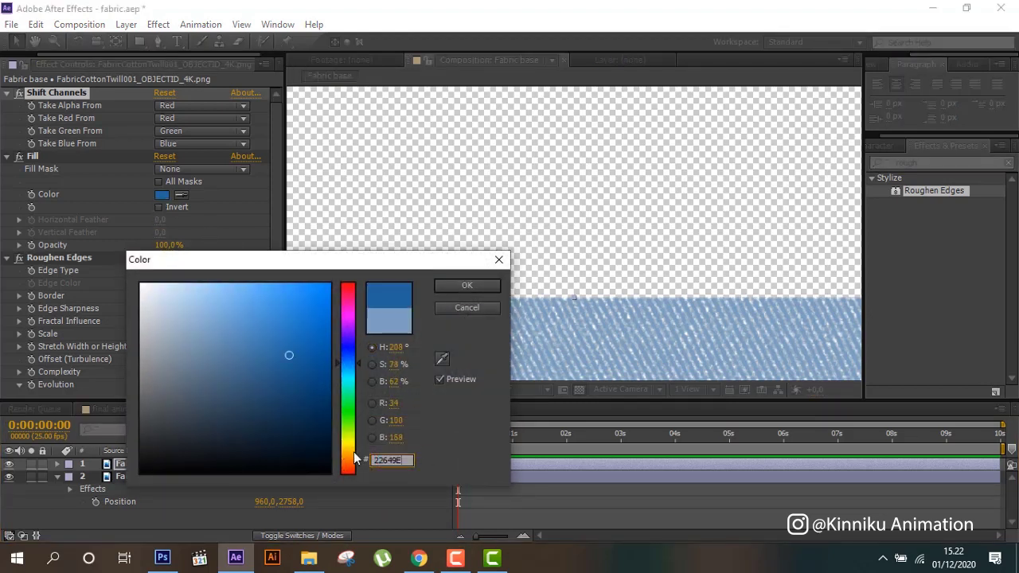
left_click(466, 286)
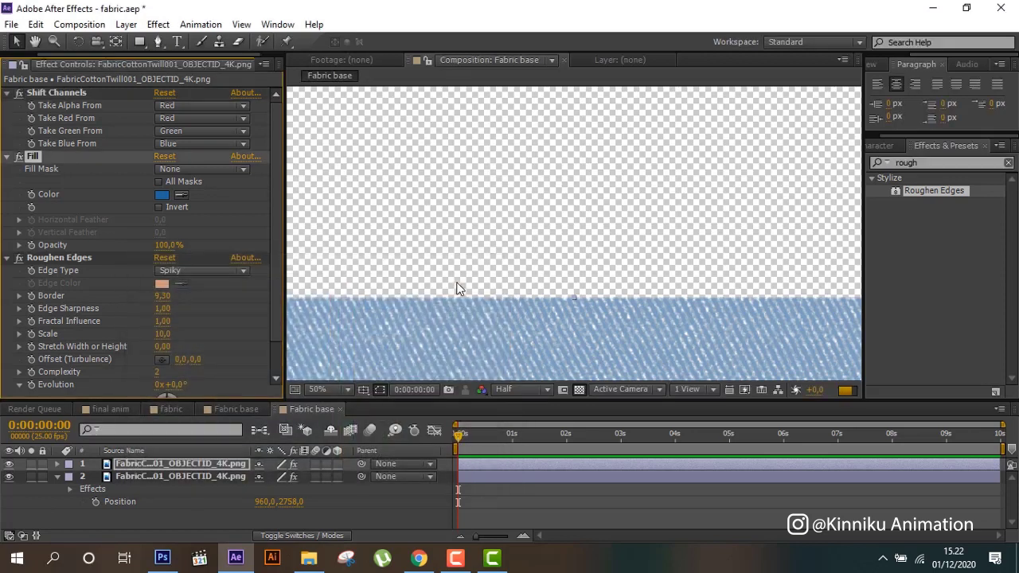
scroll(458, 292, "down", 2)
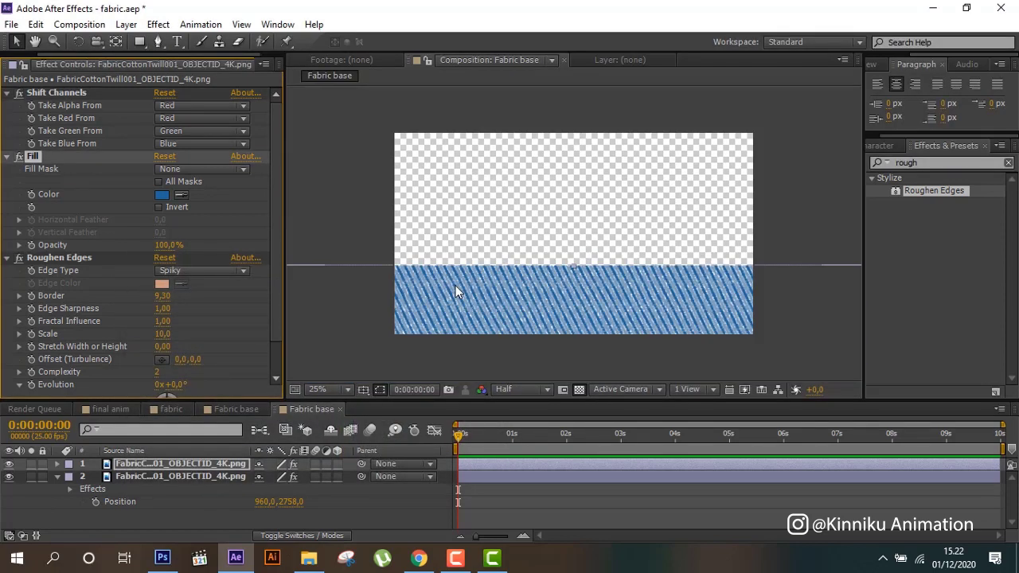
- Add an adjustment layer and give it the original's Roughen Edges (Border 40, Scale 20)
right_click(188, 514)
mouse_move(319, 356)
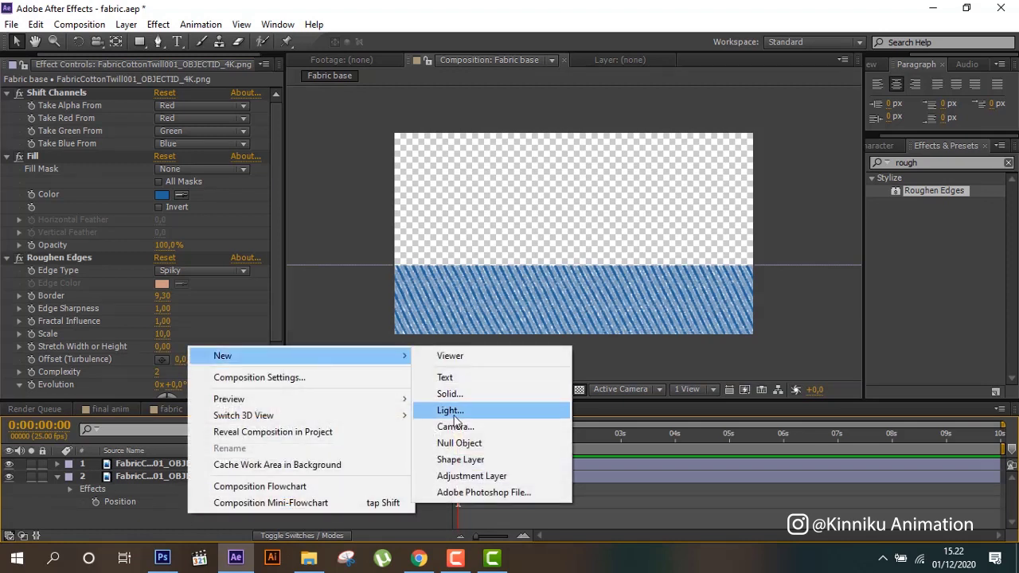
left_click(453, 476)
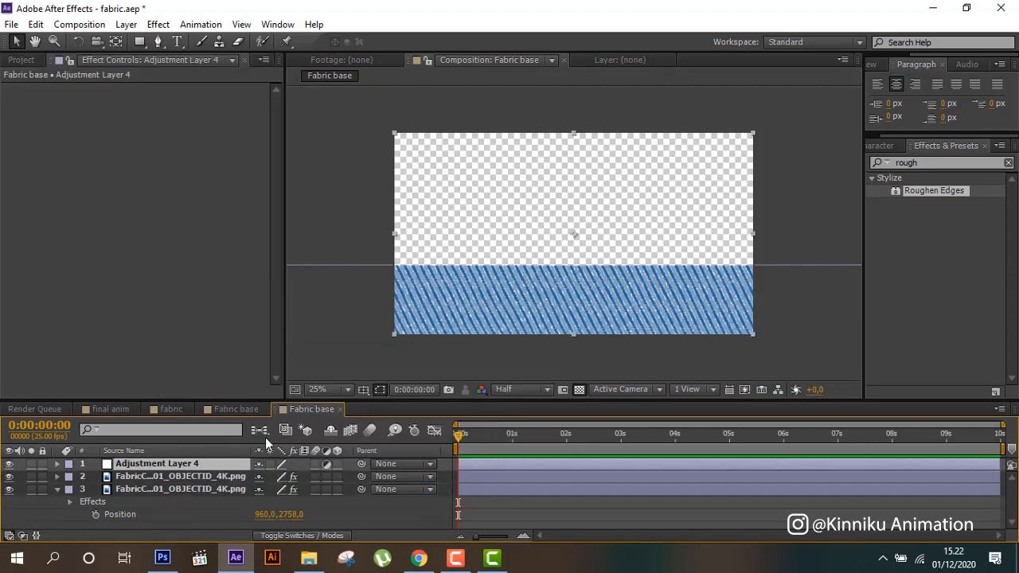
left_click(239, 409)
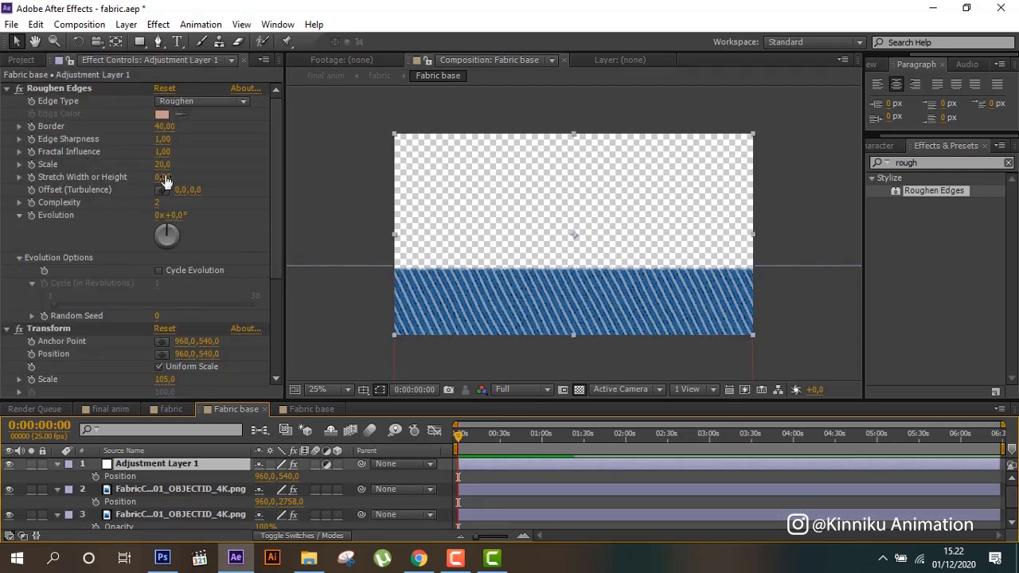
left_click(55, 91)
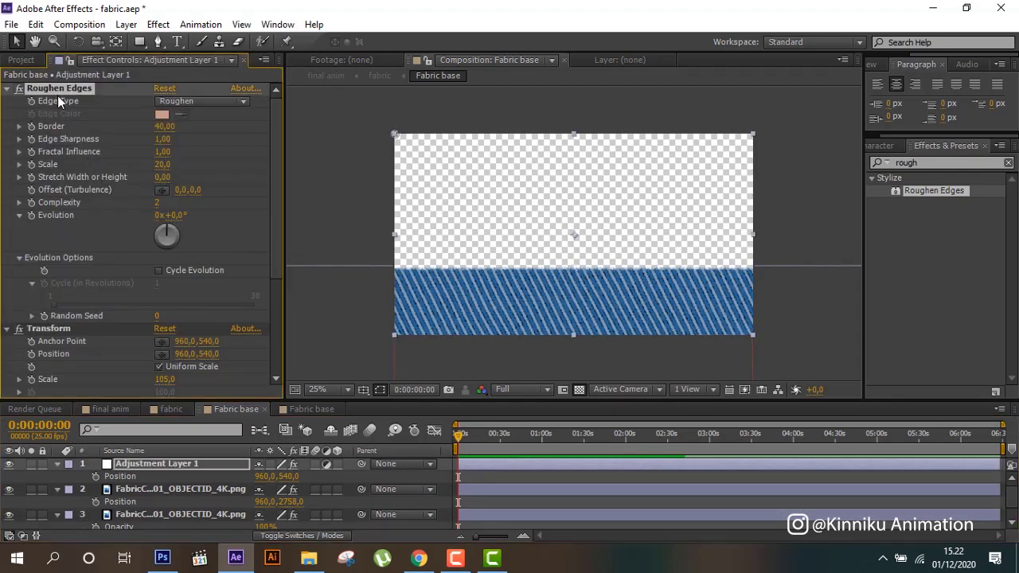
scroll(116, 260, "down", 3)
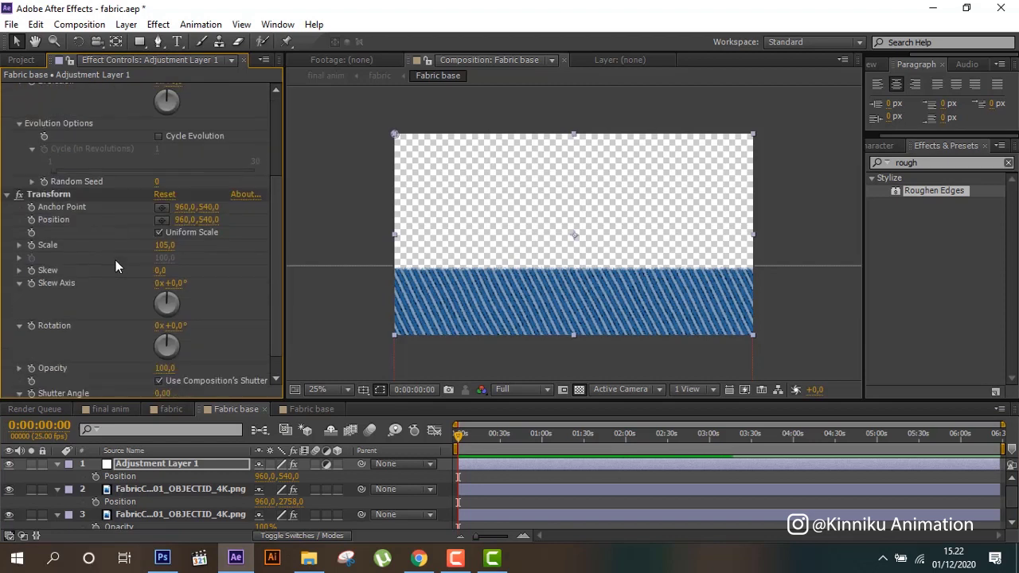
left_click(303, 410)
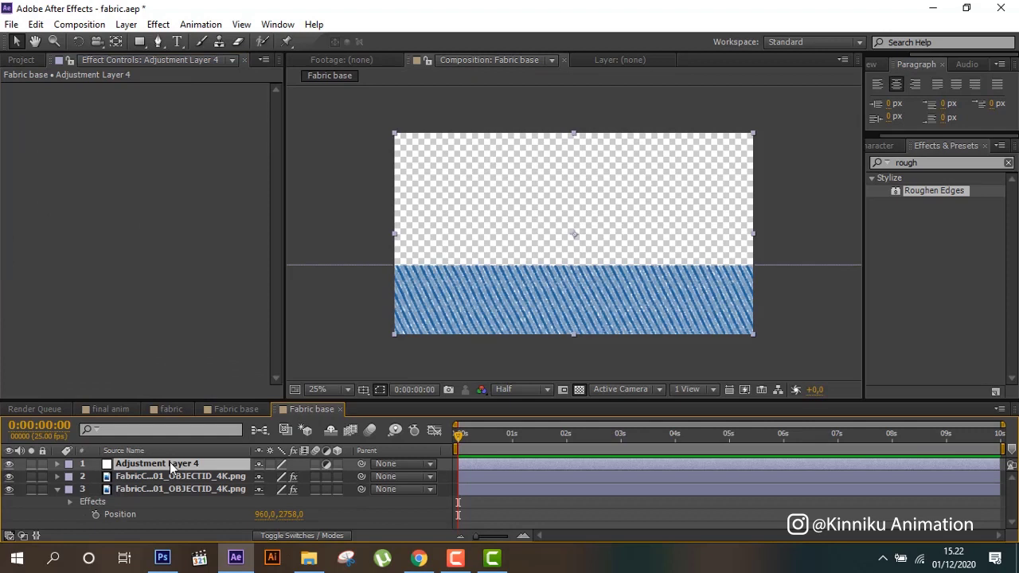
left_click_drag(170, 461, 171, 460)
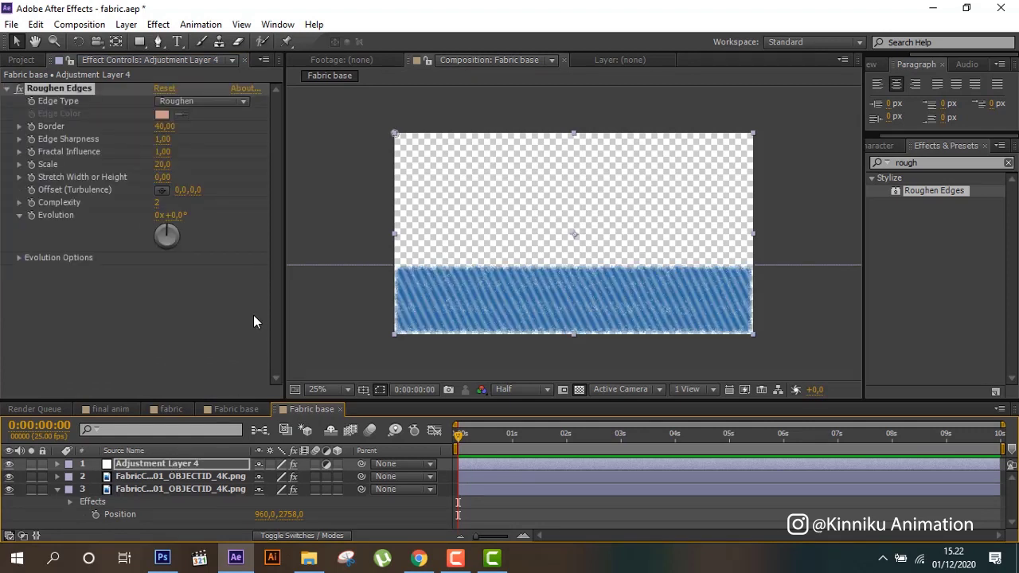
- Add a Transform effect to the adjustment layer and set its Scale to 105
left_click(927, 161)
type("tra")
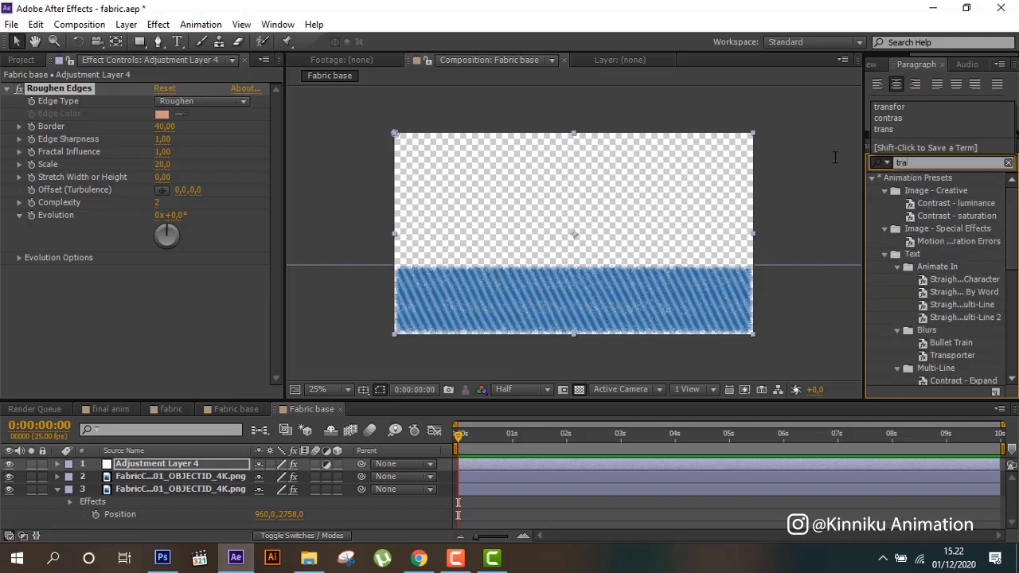
type("nsform")
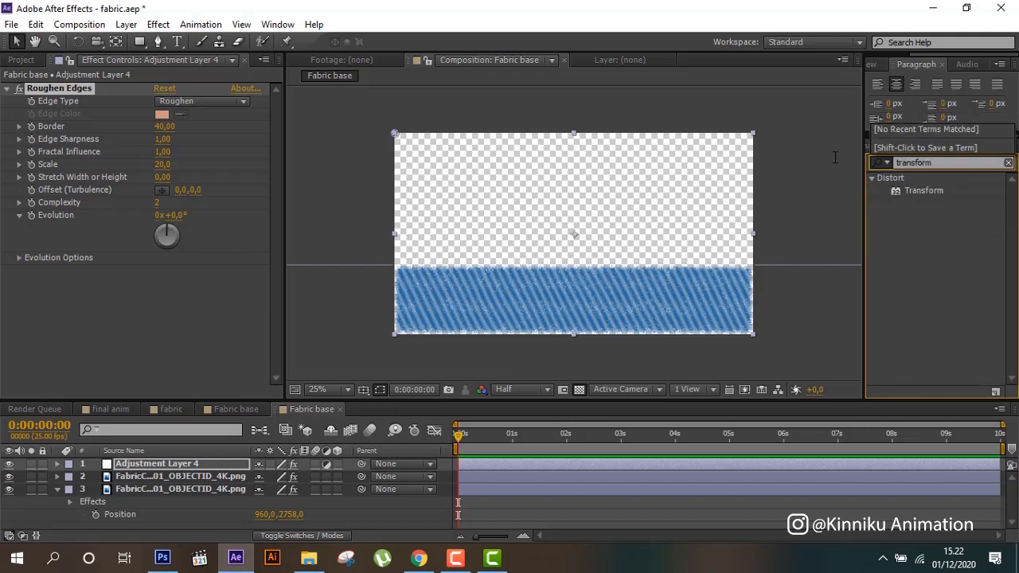
double_click(935, 193)
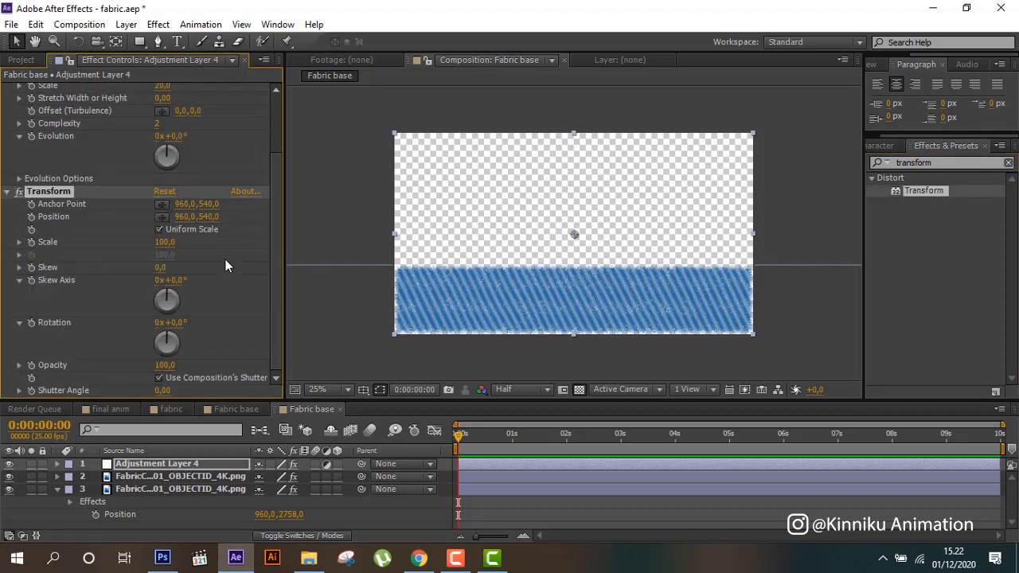
left_click(233, 407)
scroll(215, 353, "down", 1)
scroll(215, 352, "down", 3)
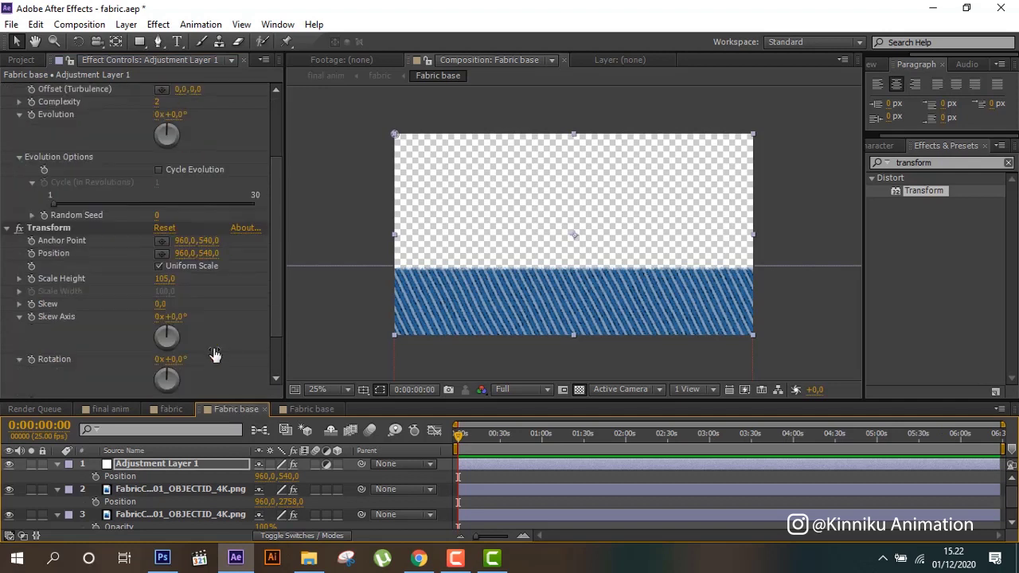
left_click(330, 410)
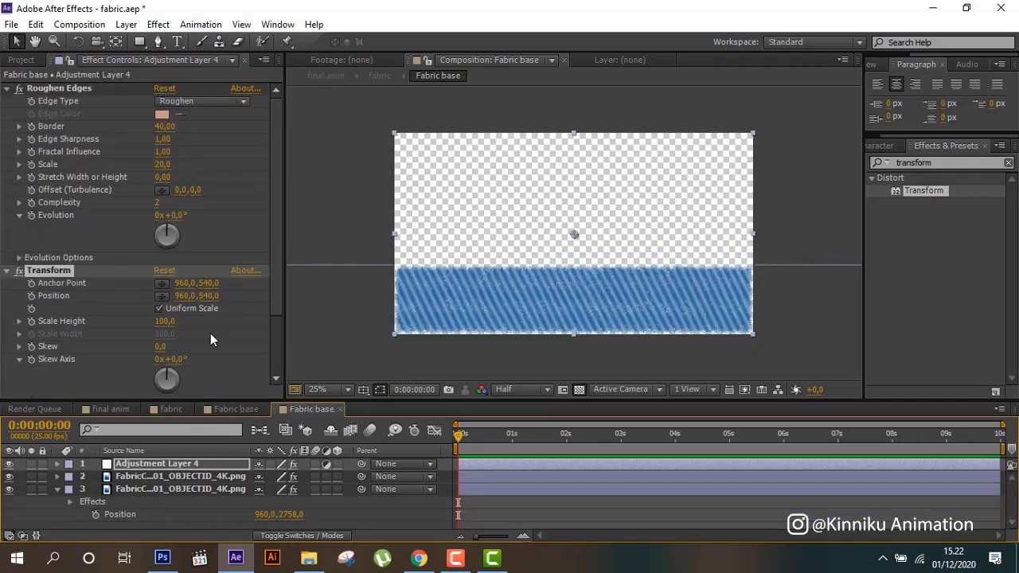
left_click(164, 322)
key("BackSpace")
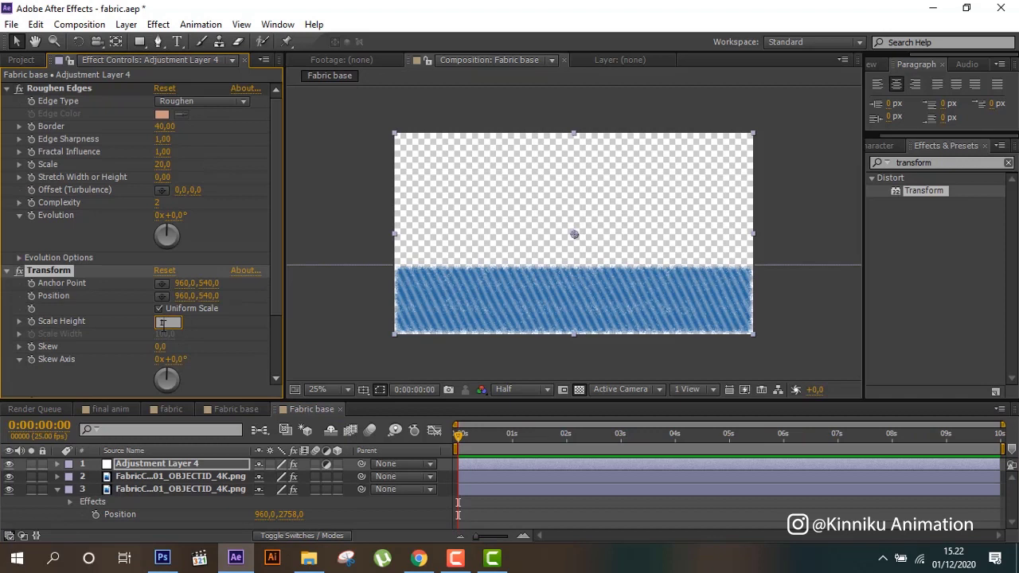
type("105")
key("Return")
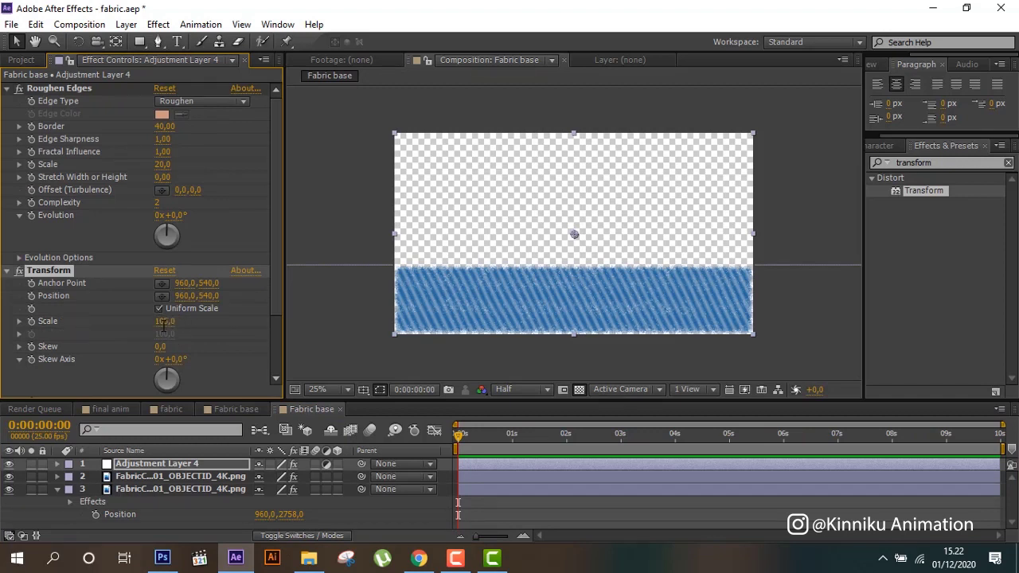
- Compare the result against the first Fabric base composition
left_click(250, 407)
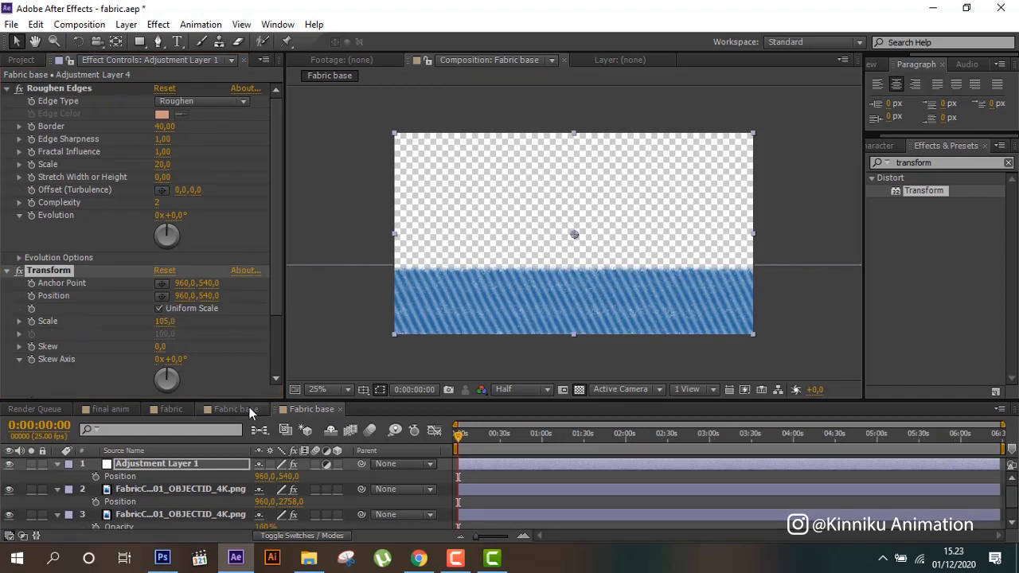
left_click(313, 411)
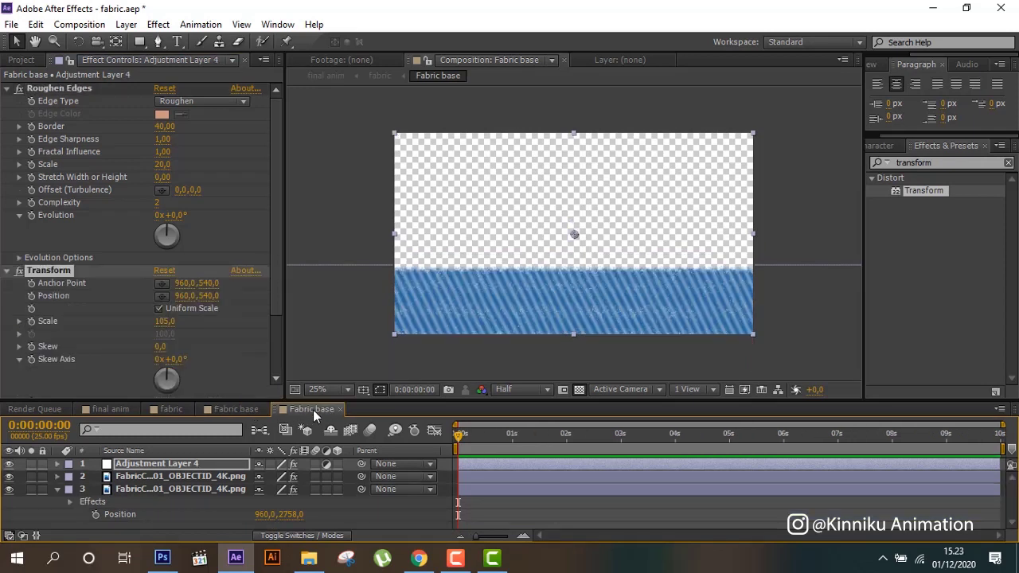
scroll(262, 348, "down", 3)
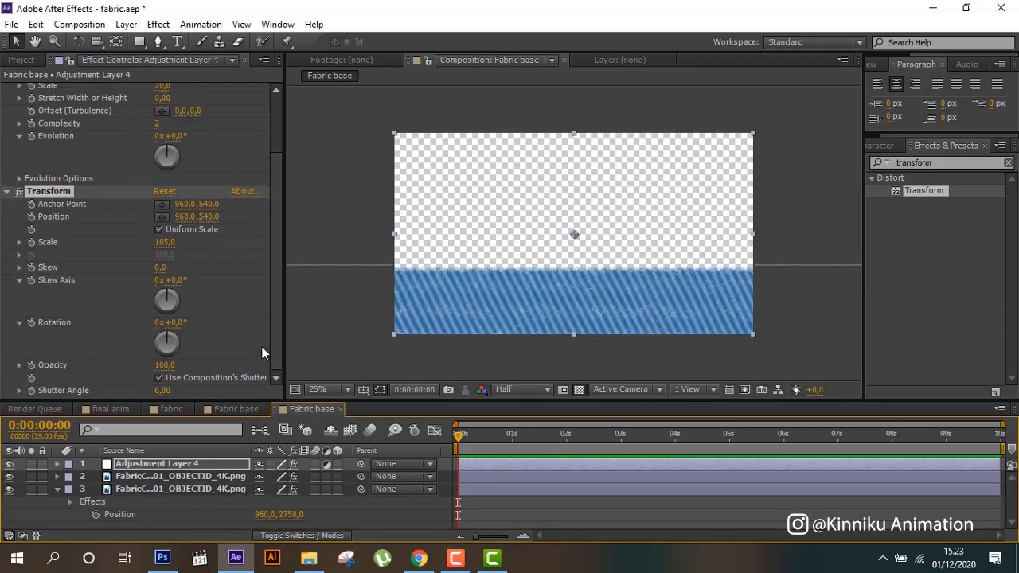
left_click(231, 409)
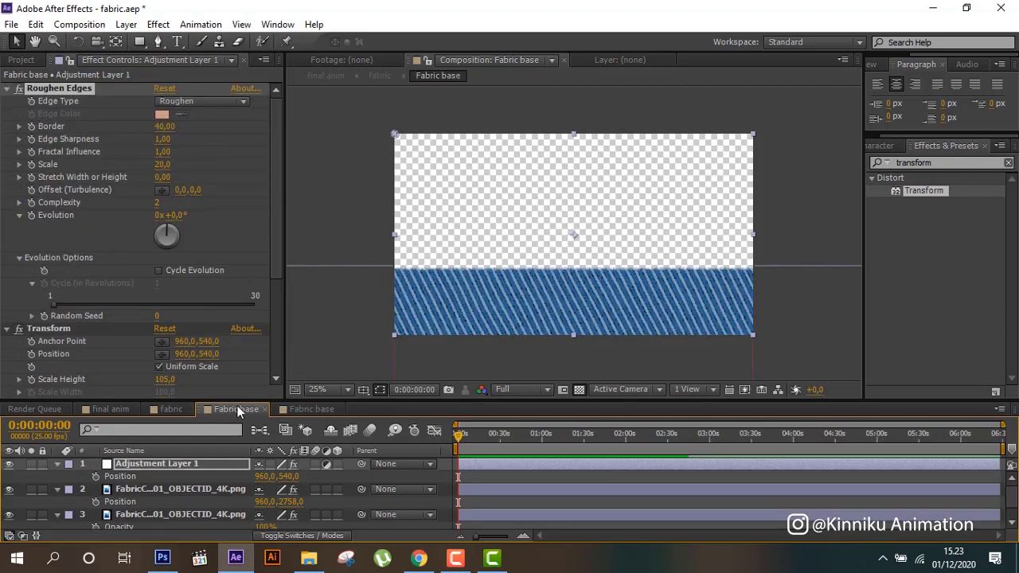
left_click(306, 408)
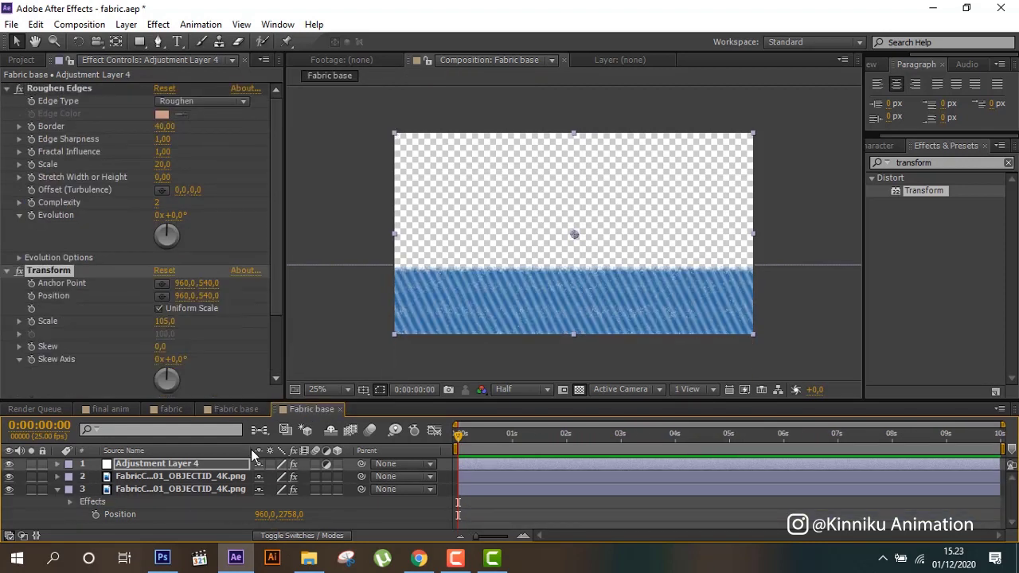
- Inspect White Solid 1's navy Fill in the first Fabric base comp and copy the layer
left_click(220, 411)
scroll(213, 474, "down", 1)
scroll(217, 487, "up", 1)
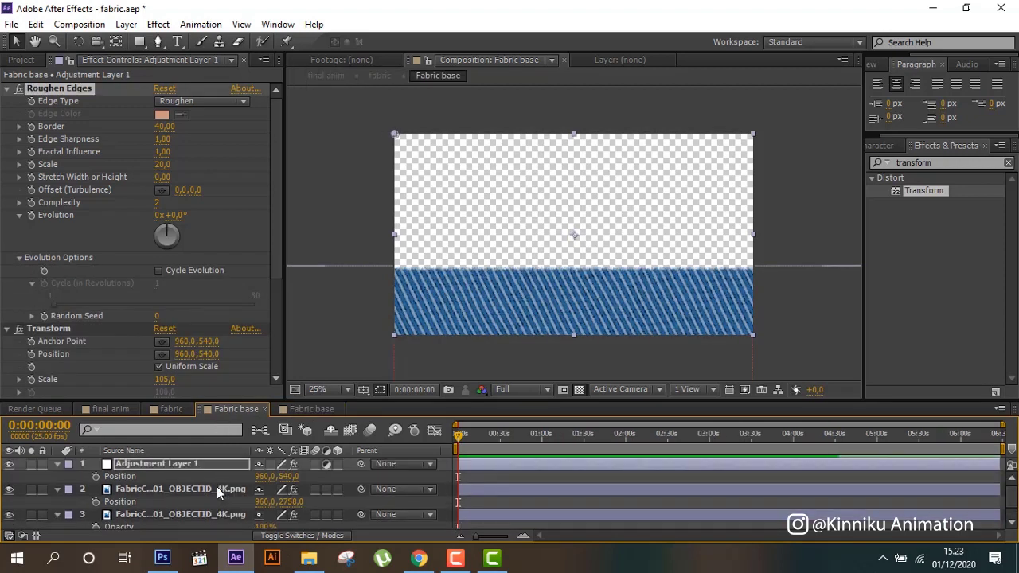
scroll(217, 487, "down", 1)
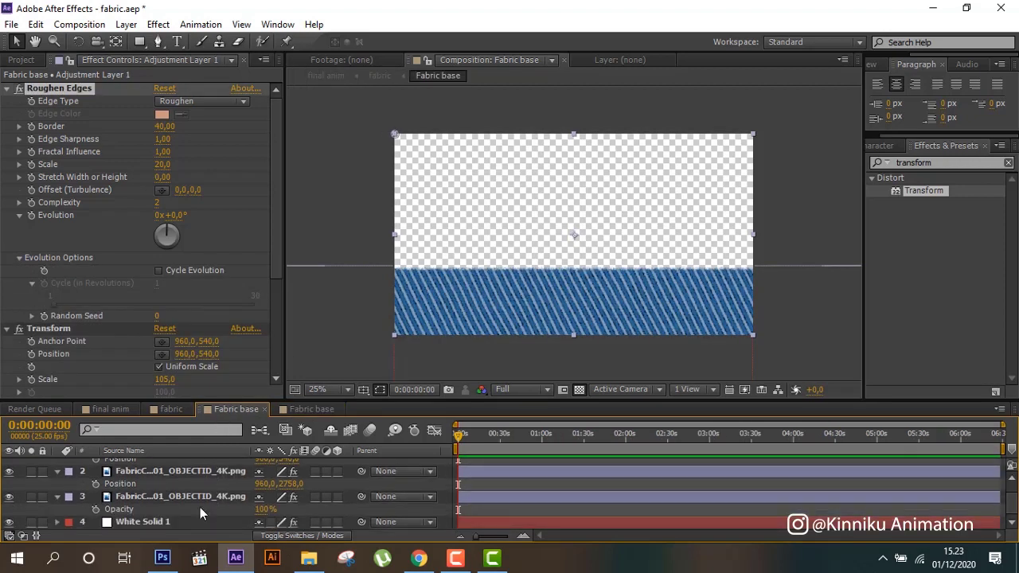
left_click(181, 527)
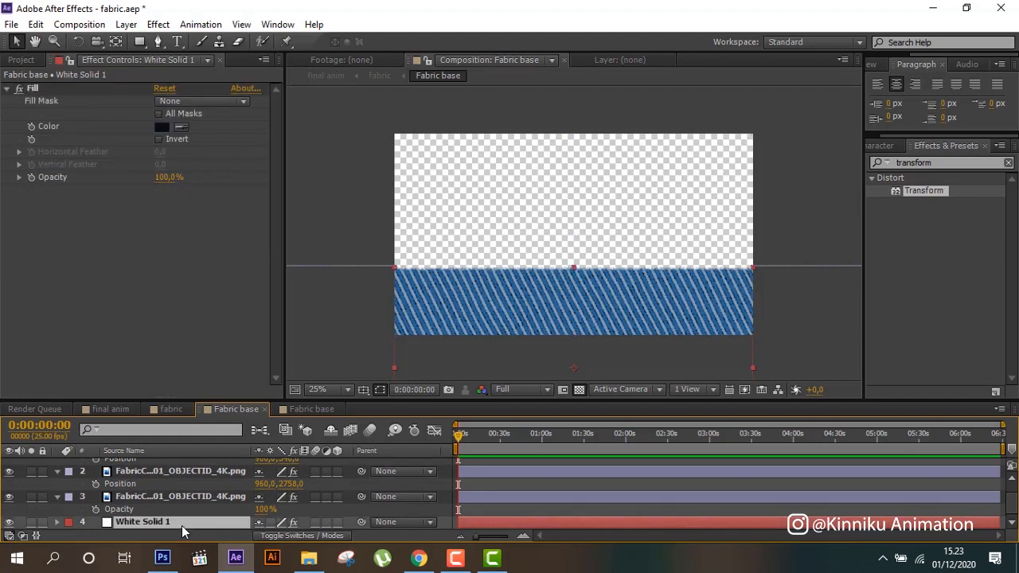
left_click(39, 87)
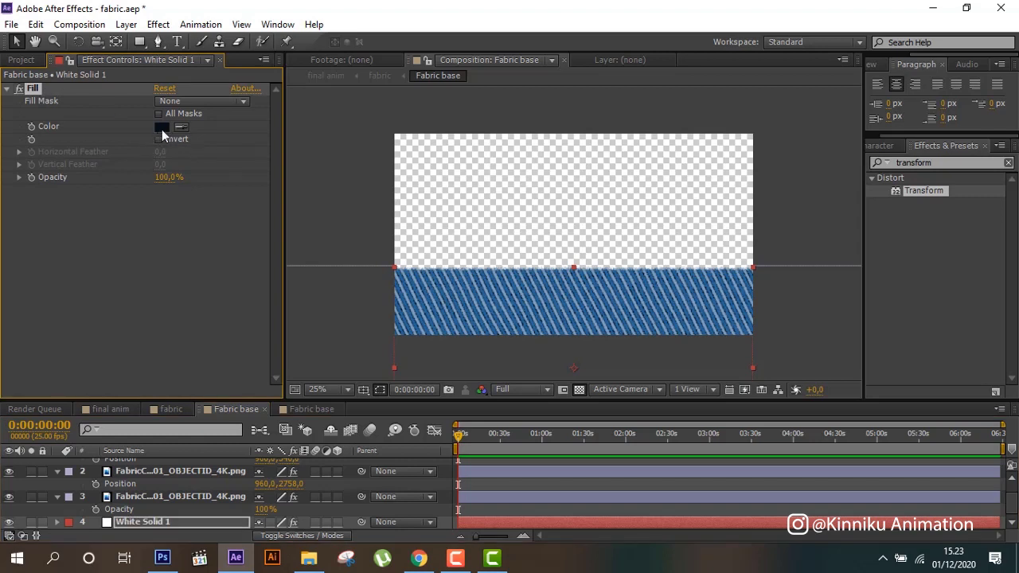
left_click(150, 521)
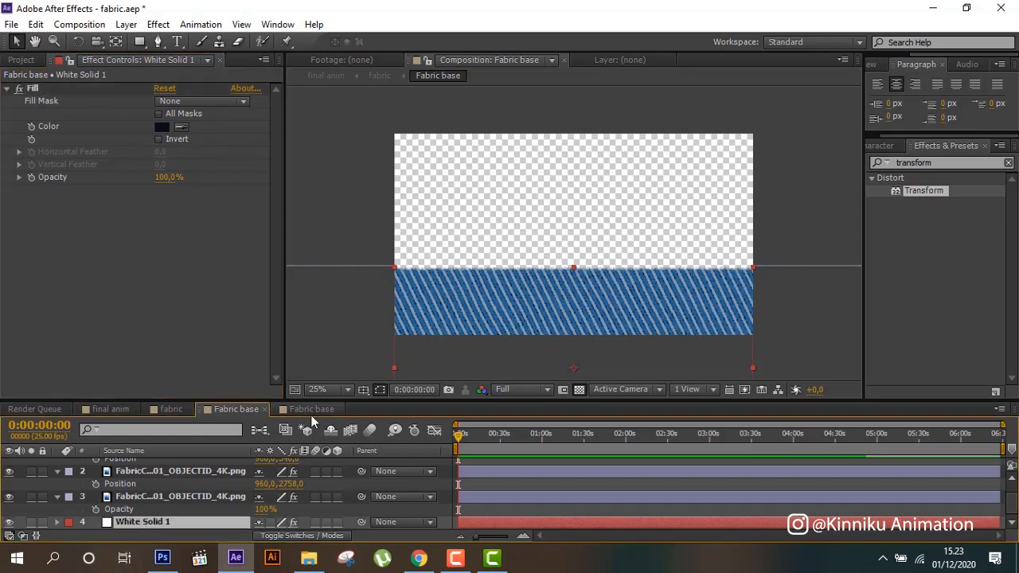
- Add a temporary cyan solid at the bottom of the second comp and paste White Solid 1
left_click(310, 413)
right_click(220, 529)
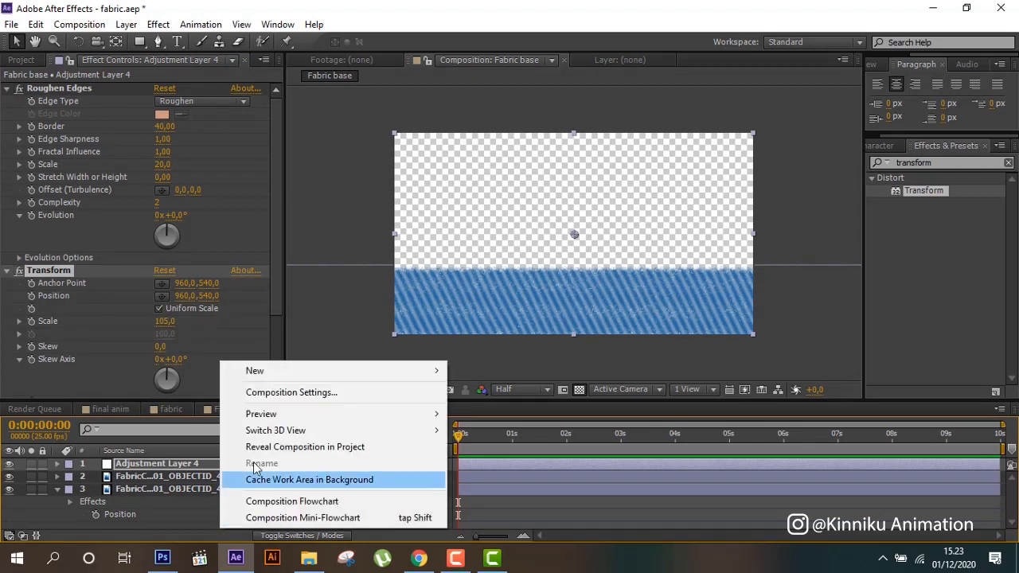
mouse_move(337, 372)
left_click(493, 411)
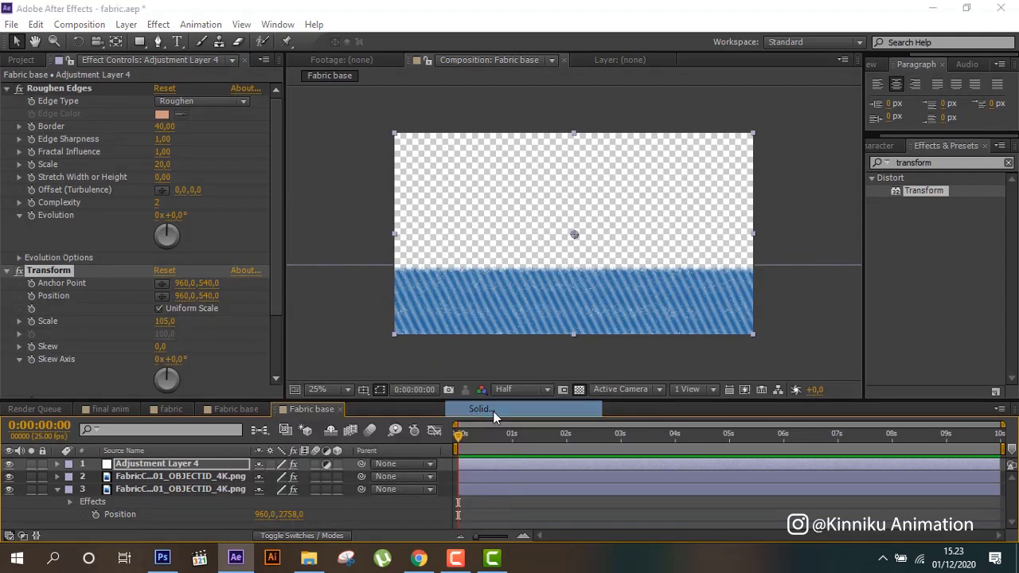
left_click(736, 481)
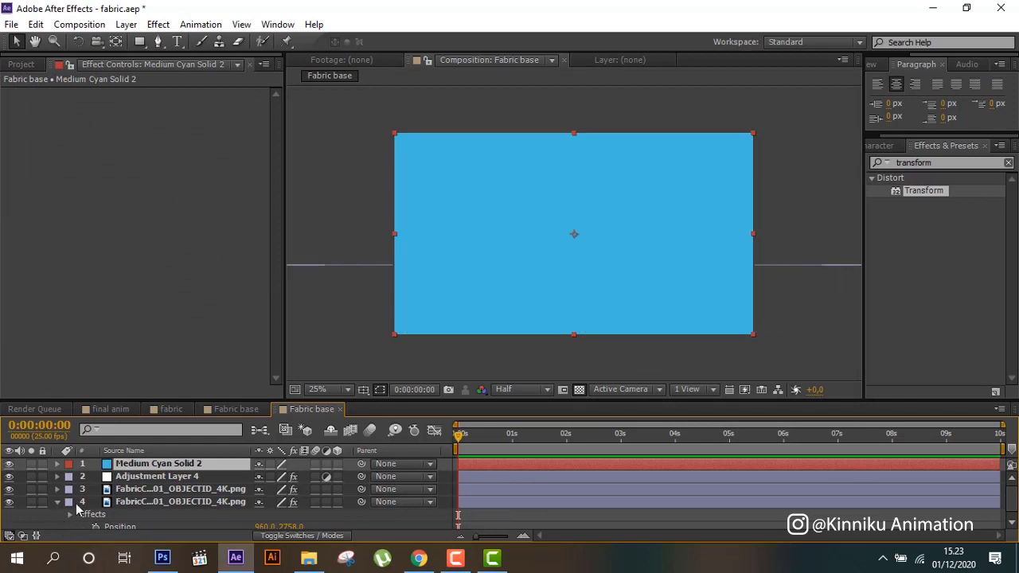
left_click_drag(151, 478, 163, 513)
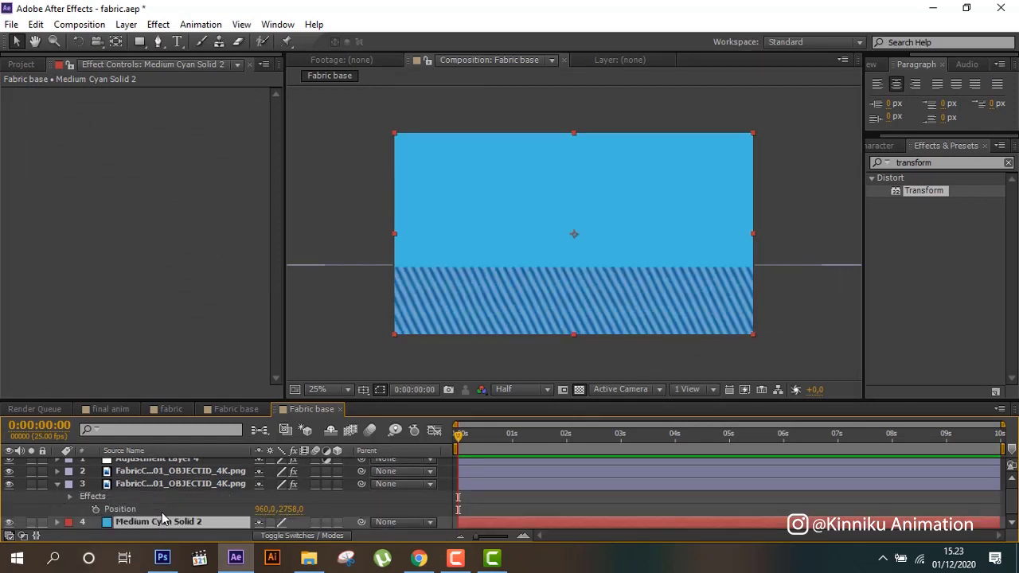
key("ctrl+z")
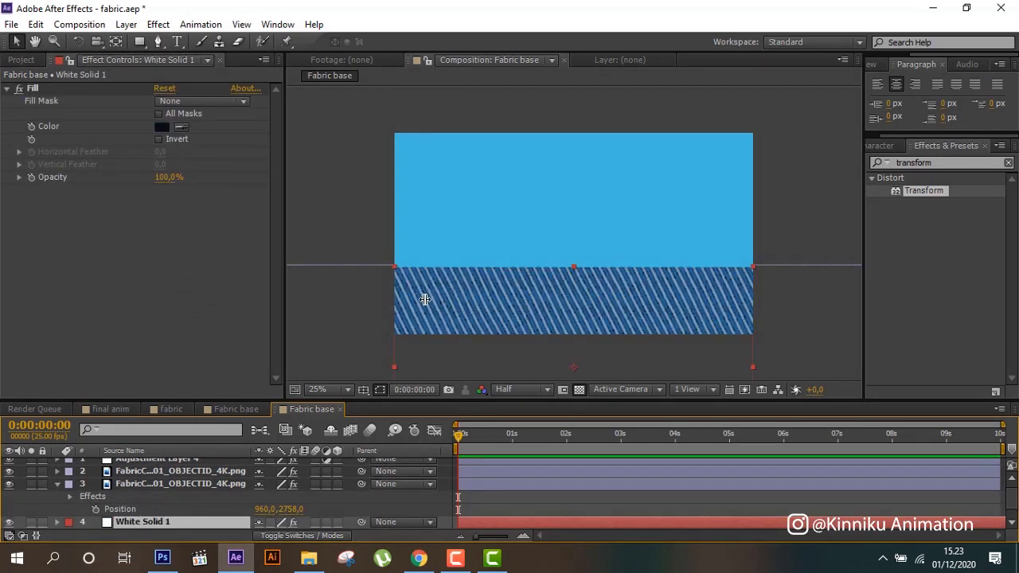
- Delete the temporary Medium Cyan Solid 2, leaving White Solid 1 under the fabric layers
left_click(56, 485)
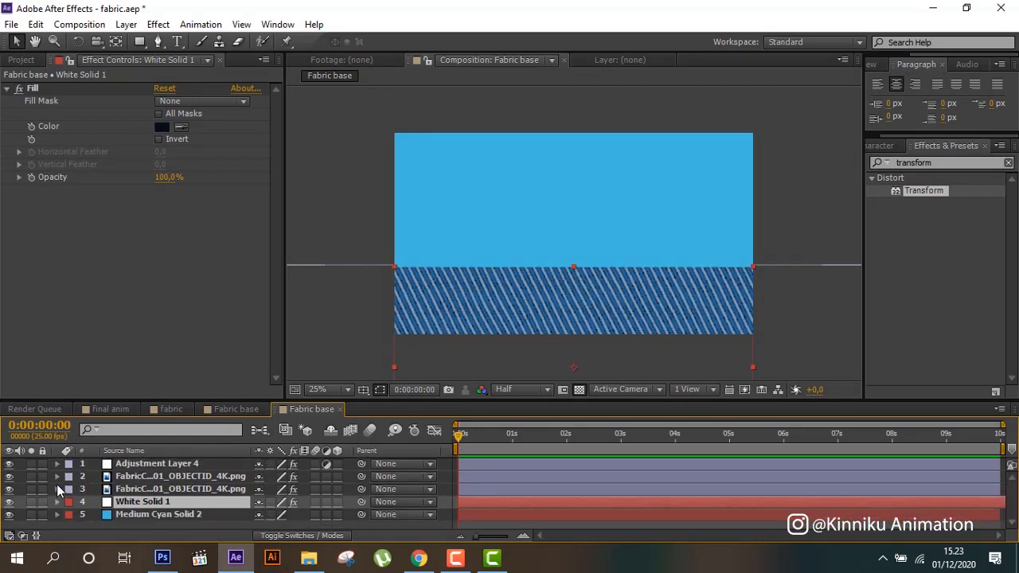
left_click(139, 514)
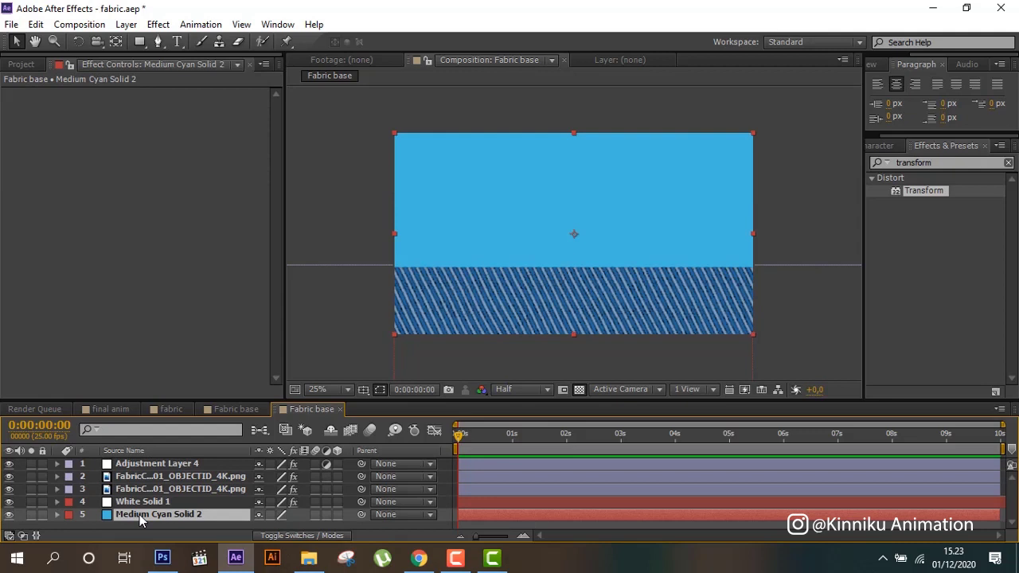
key("Delete")
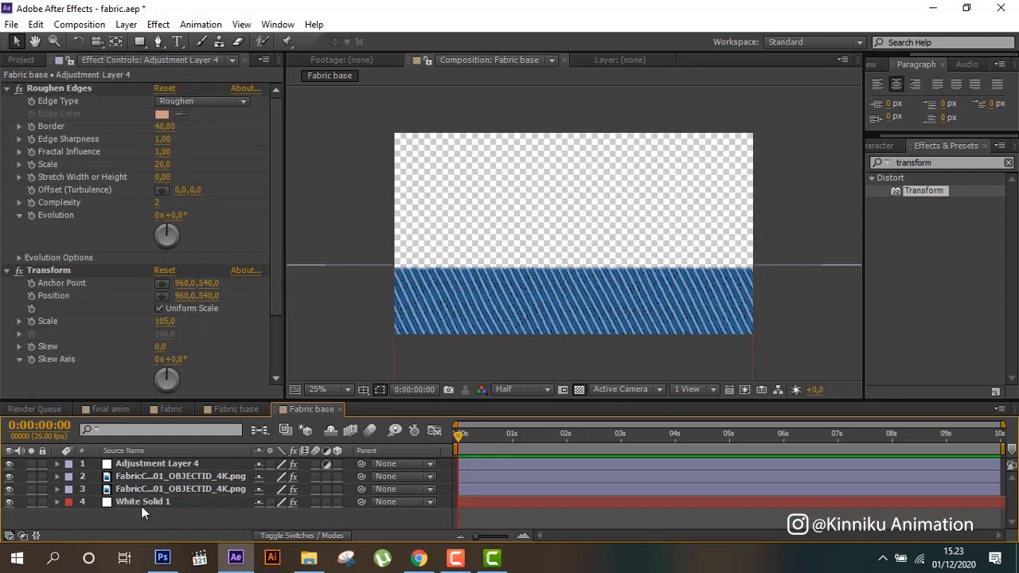
left_click(172, 505)
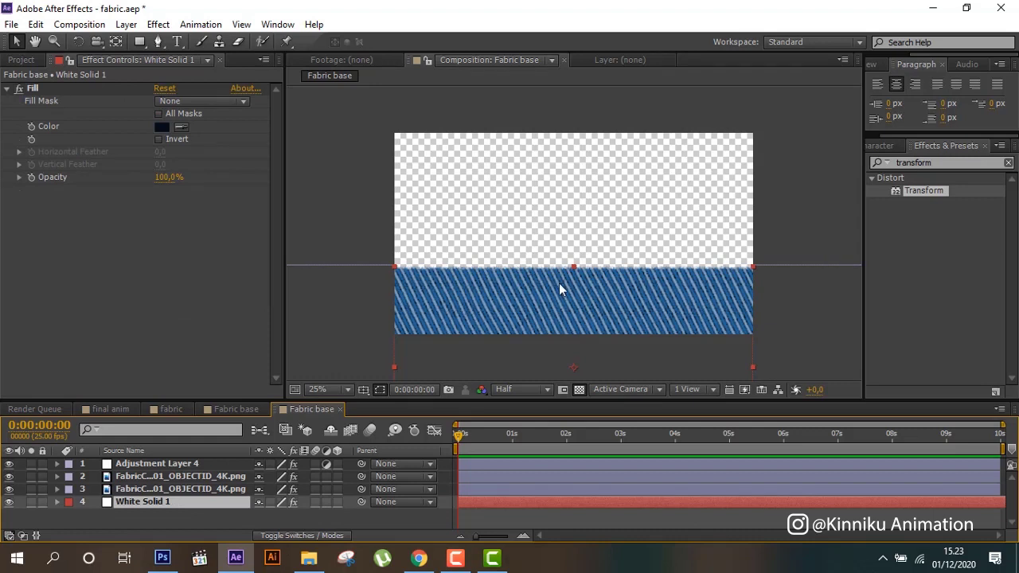
key("comma")
key("period")
key("period")
key("comma")
key("comma")
key("comma")
key("period")
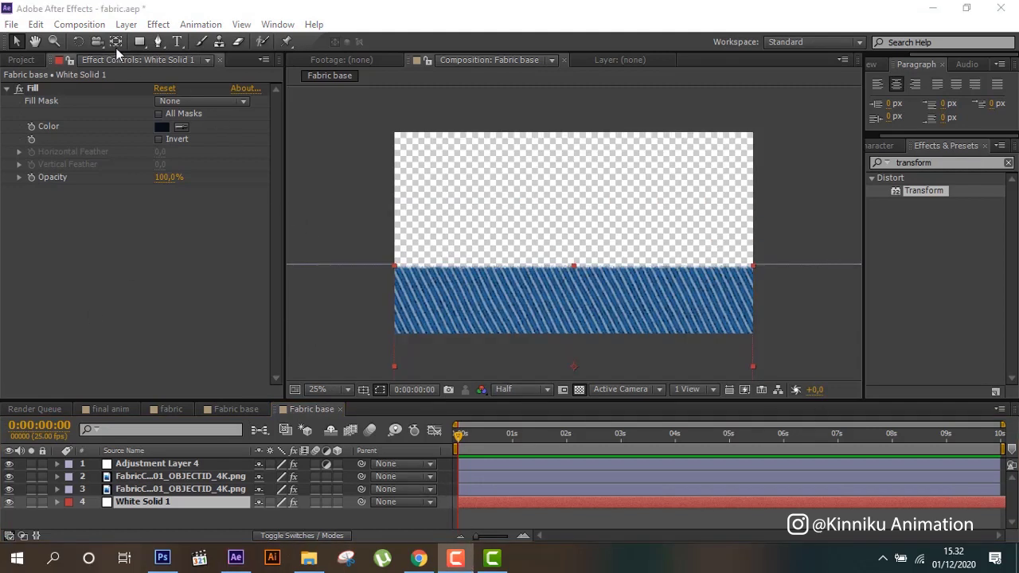
- Create a new composition named 'fabric'
left_click(78, 16)
left_click(79, 24)
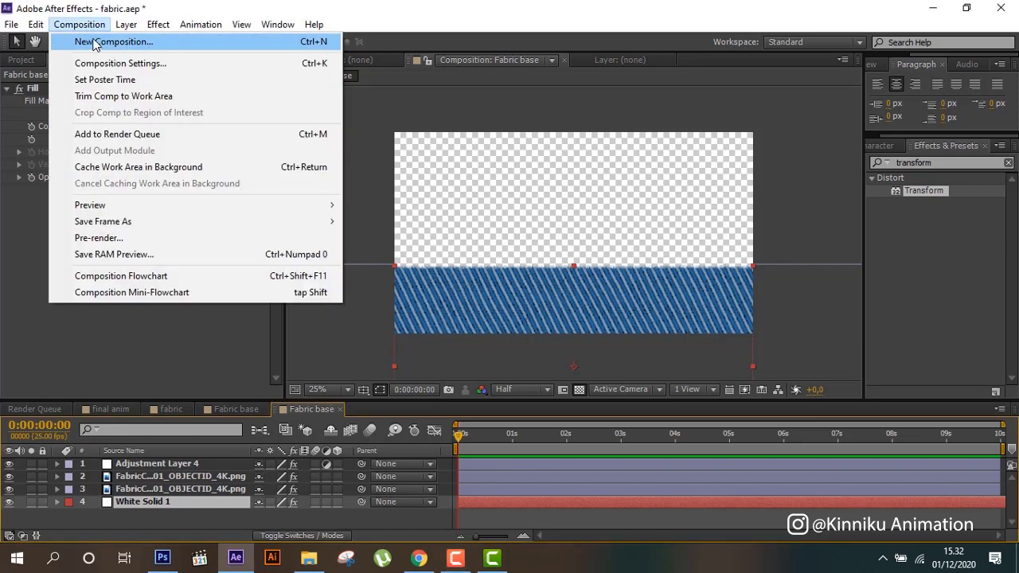
left_click(96, 40)
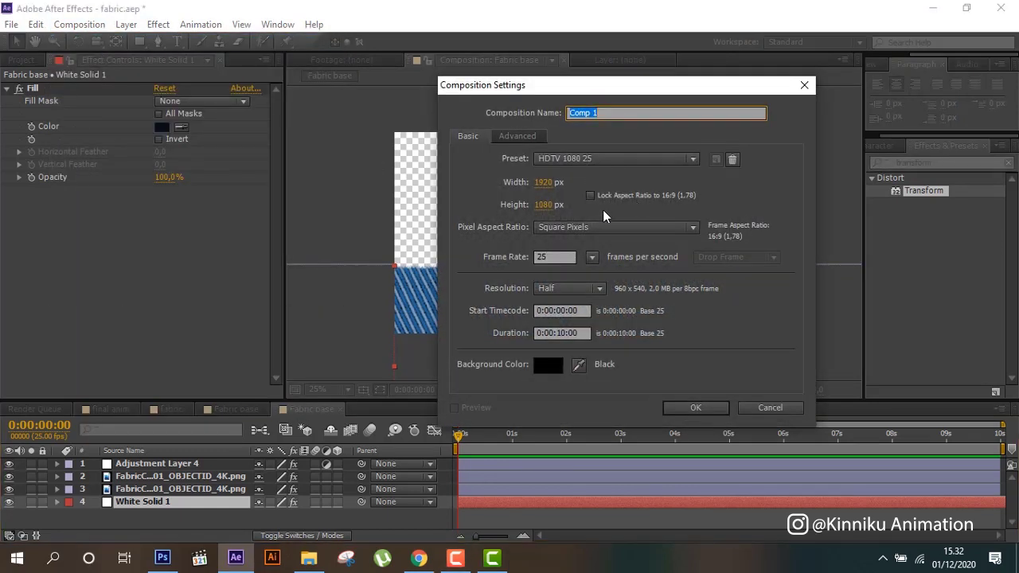
type("fabric")
key("Return")
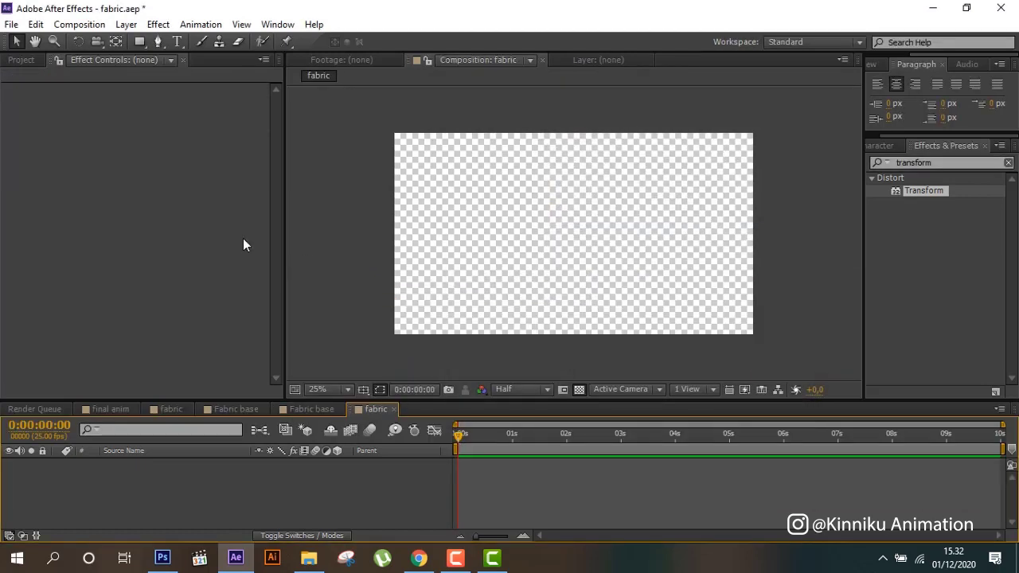
- Place the Fabric base comp into 'fabric' and duplicate that layer
left_click(28, 60)
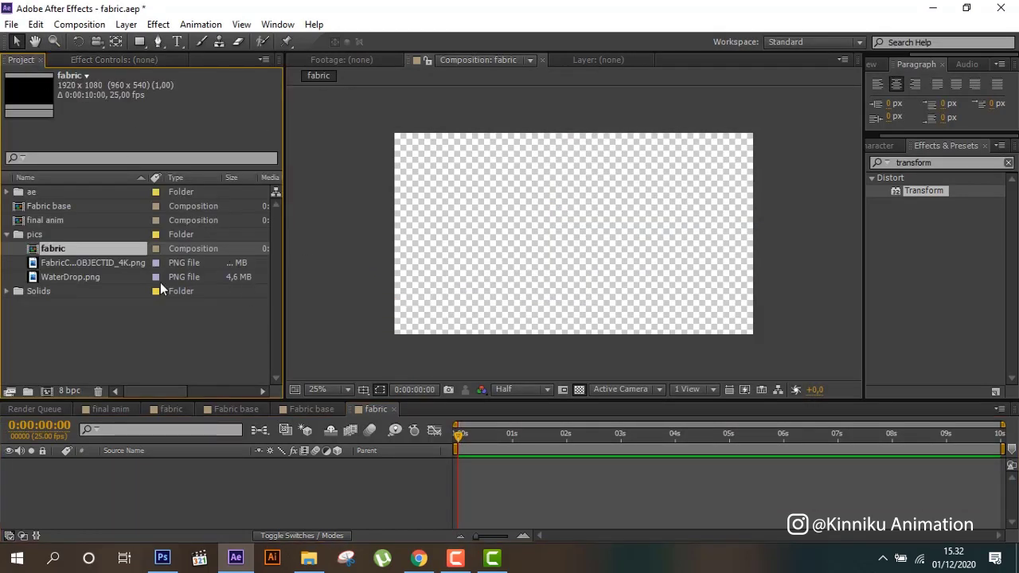
left_click(43, 208)
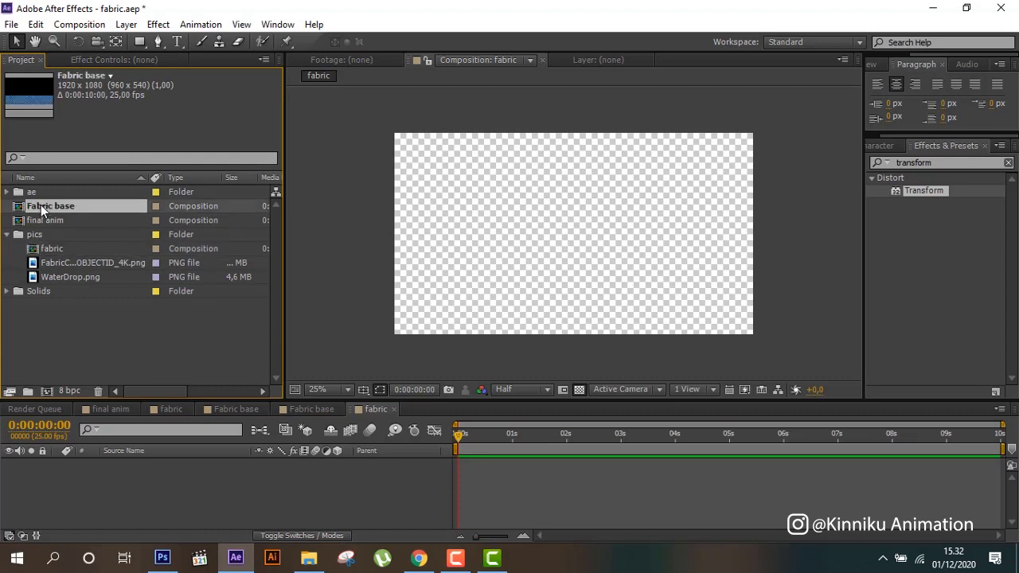
left_click_drag(43, 208, 156, 471)
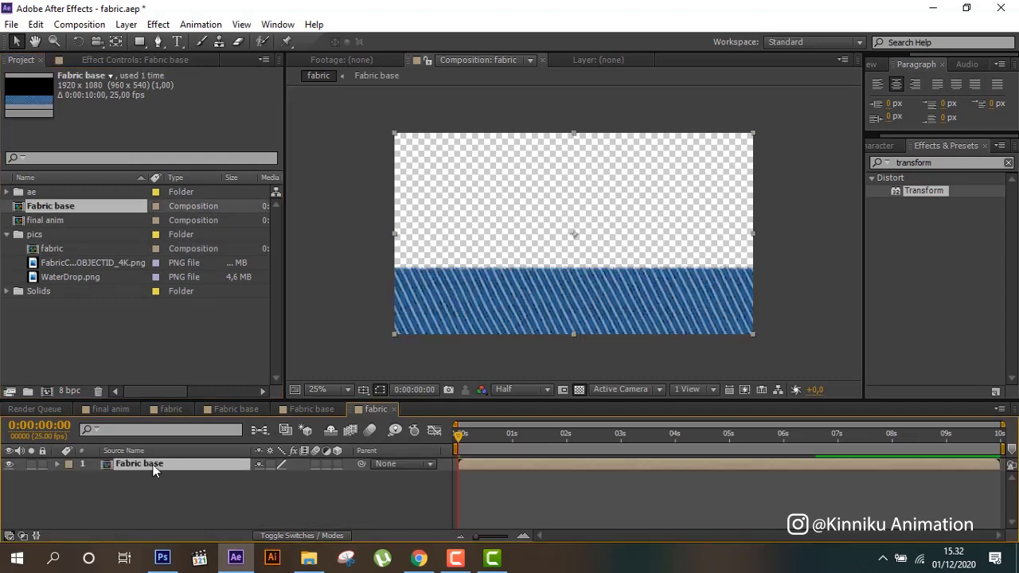
key("ctrl+d")
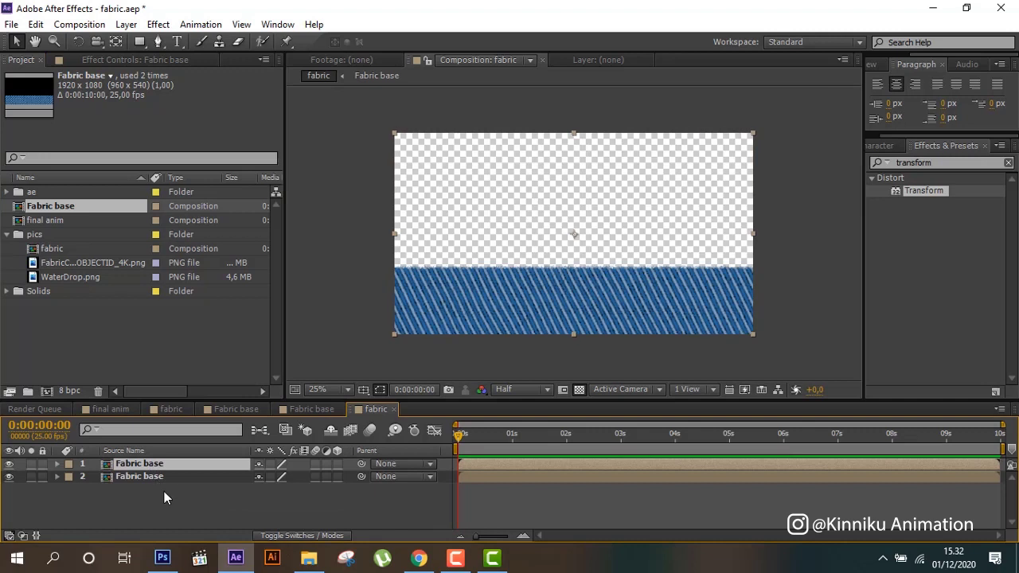
- Add Adjustment Layer 5 above the two Fabric base layers, discarding an accidental new solid
left_click(165, 499)
right_click(165, 495)
mouse_move(205, 339)
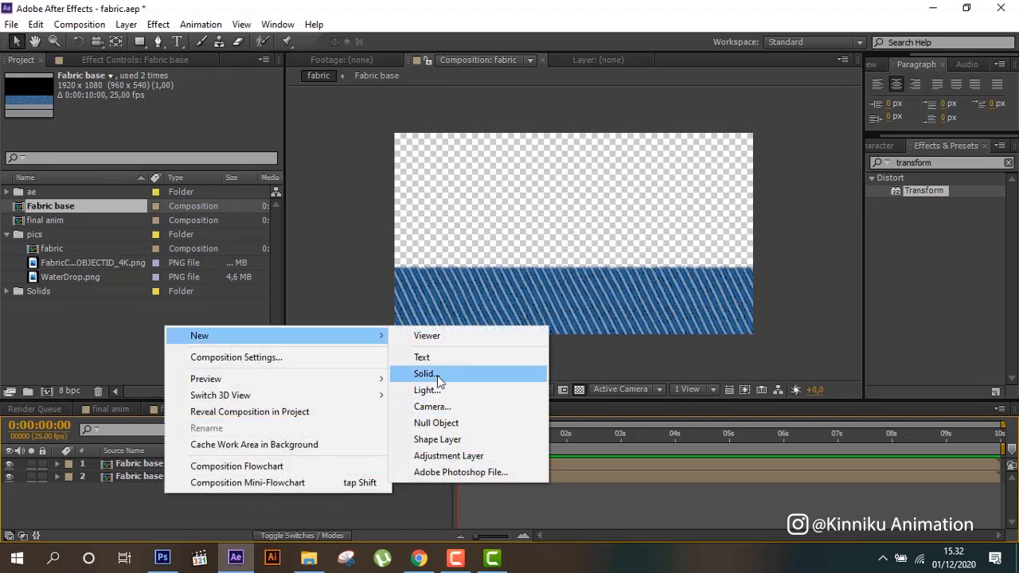
left_click(428, 373)
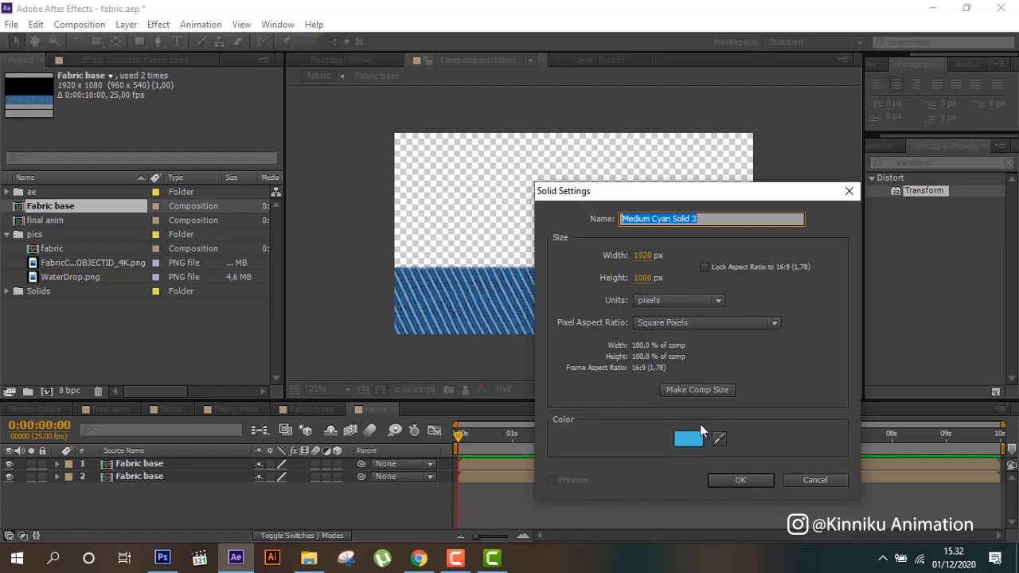
left_click(820, 480)
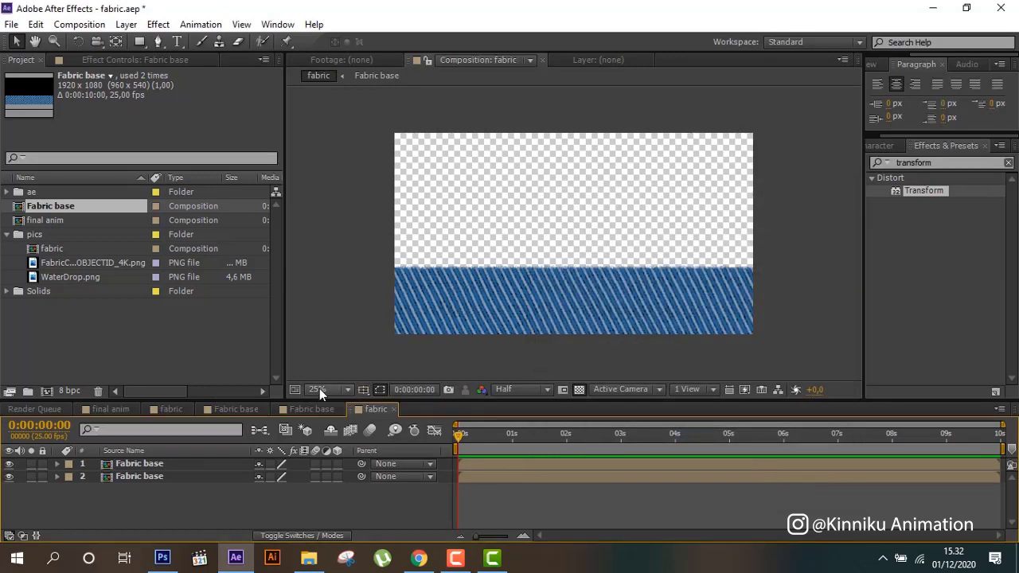
left_click(174, 410)
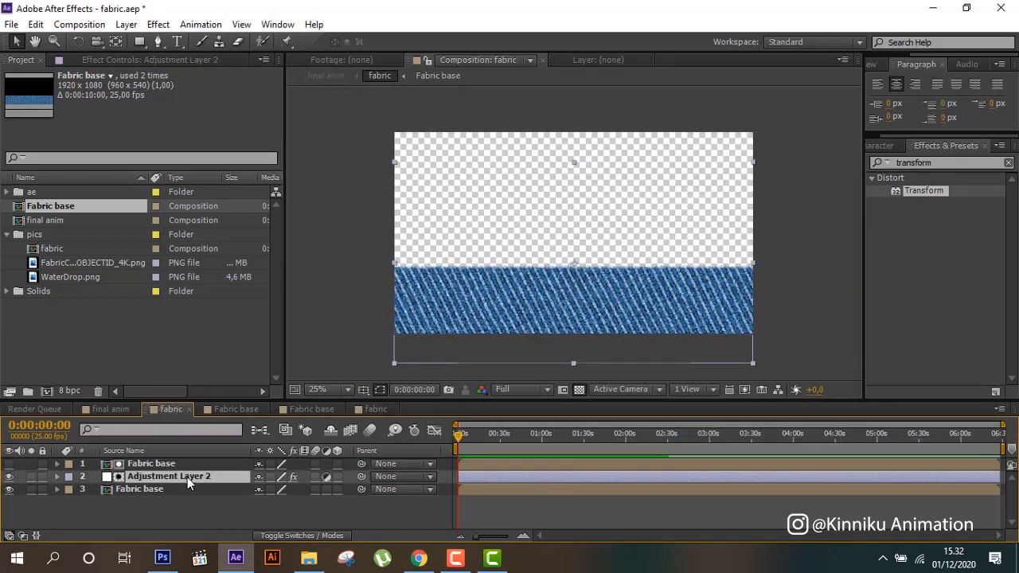
left_click(358, 410)
right_click(172, 499)
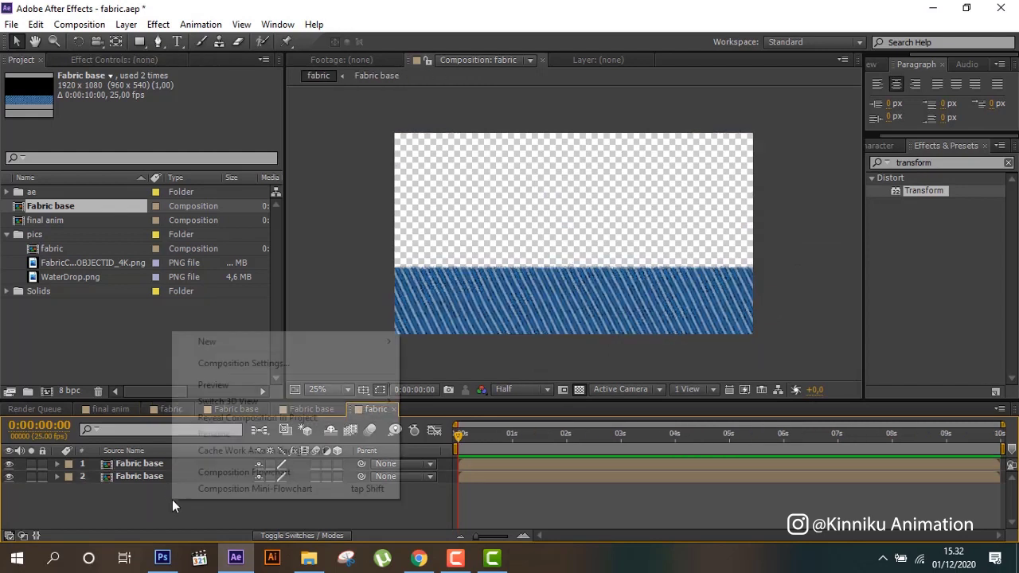
mouse_move(230, 344)
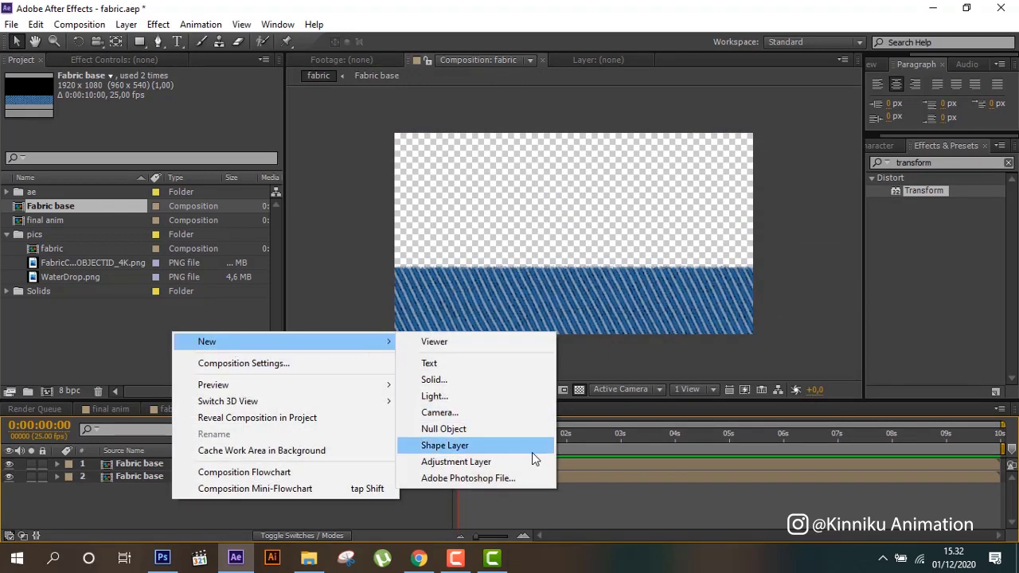
left_click(532, 463)
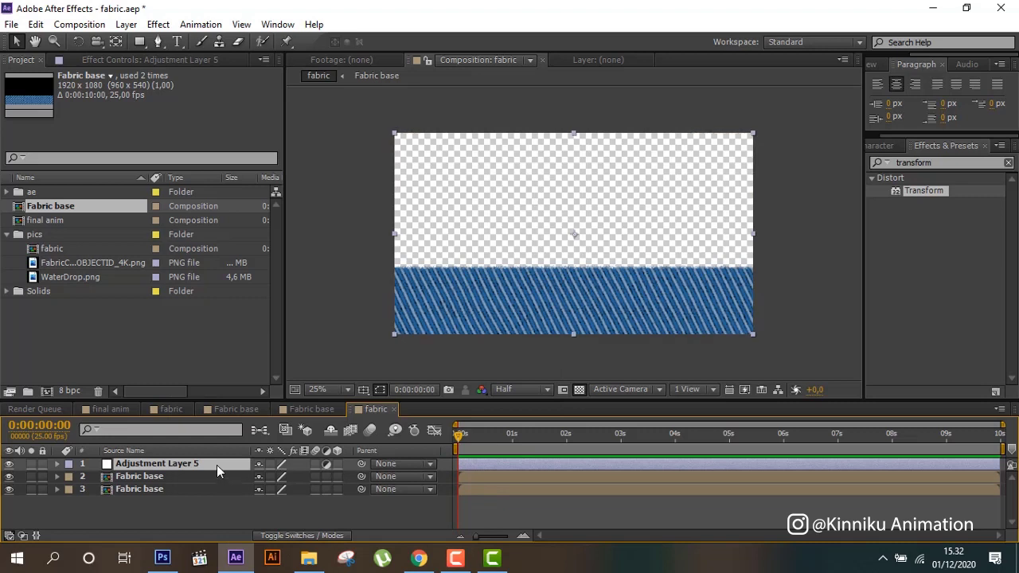
- Move Adjustment Layer 5 between the two Fabric base layers and show the Modes columns
left_click_drag(219, 478, 225, 474)
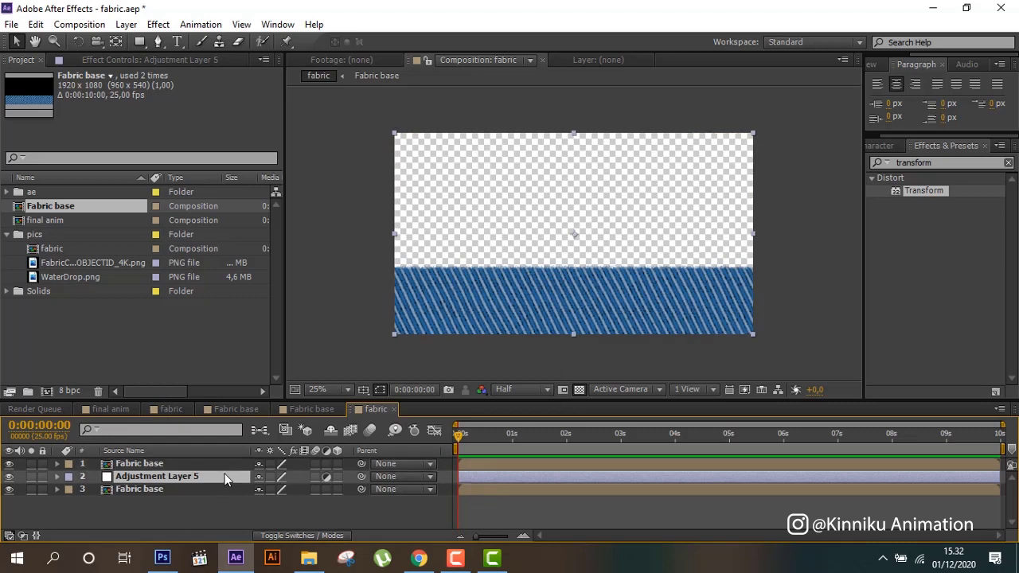
left_click(385, 489)
left_click(383, 503)
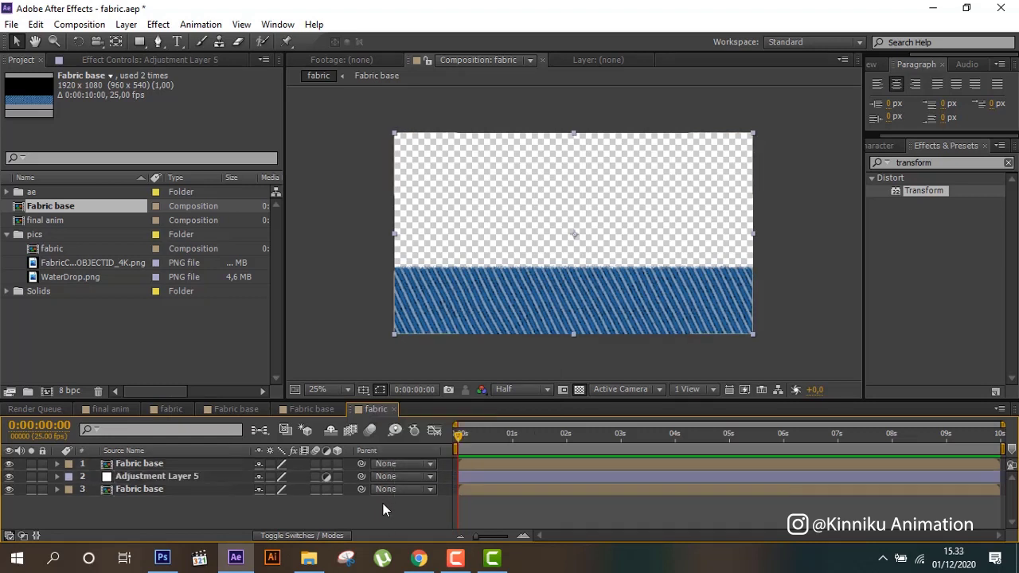
left_click(326, 535)
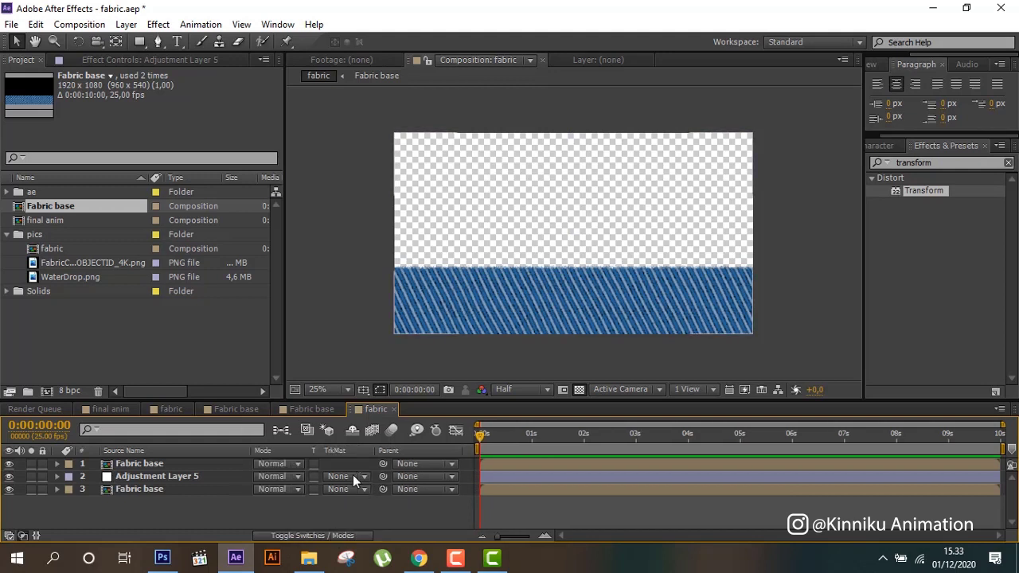
- Give Adjustment Layer 5 the Alpha Matte 'Fabric base', undoing a mistaken matte on layer 3
left_click(354, 489)
left_click(358, 421)
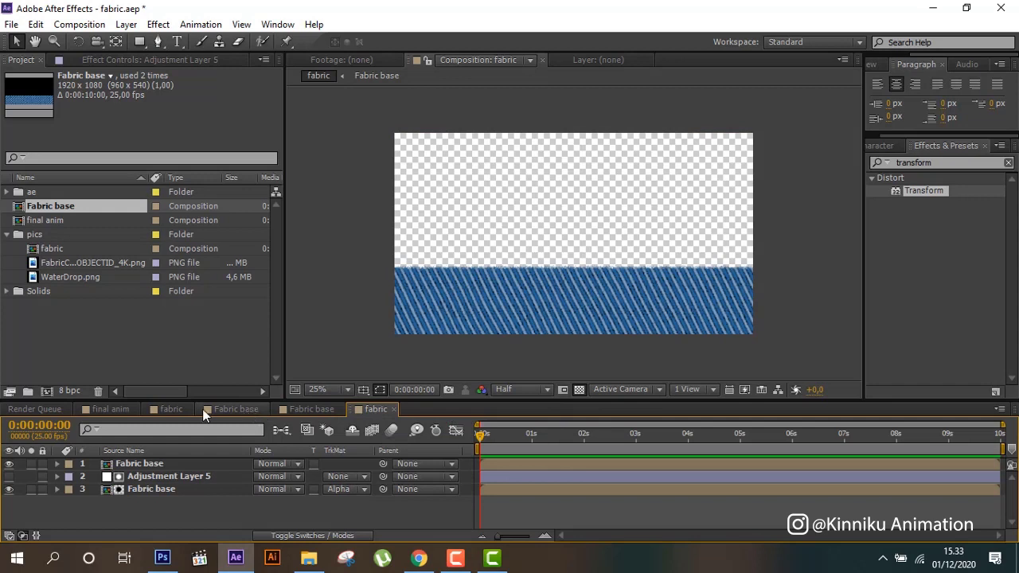
left_click(179, 408)
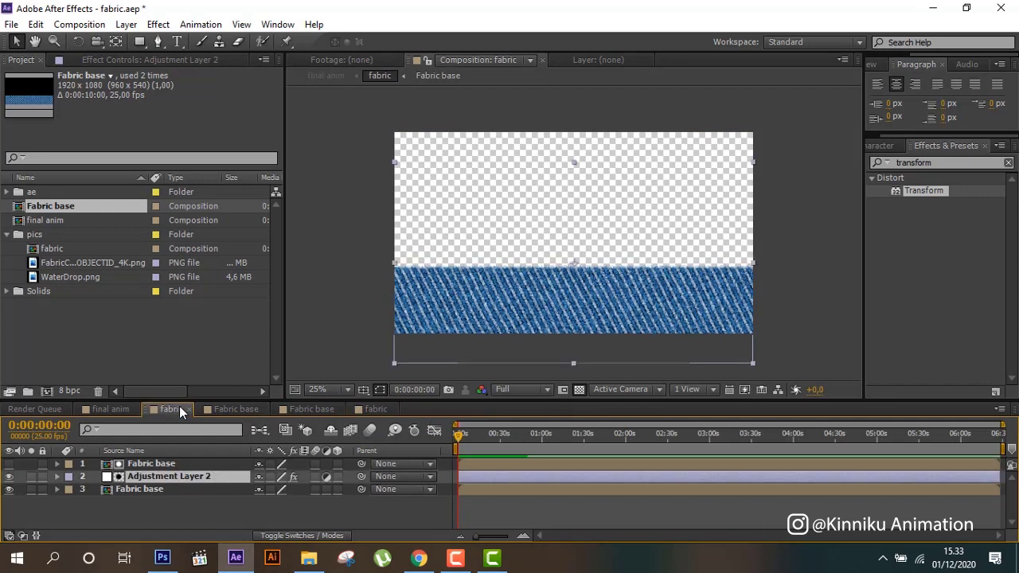
left_click(284, 536)
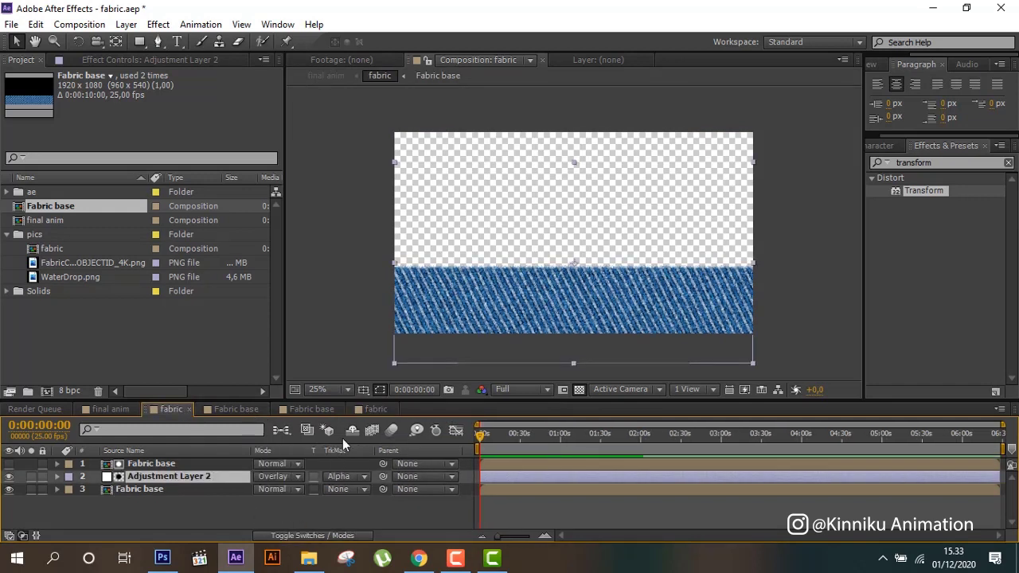
left_click(363, 410)
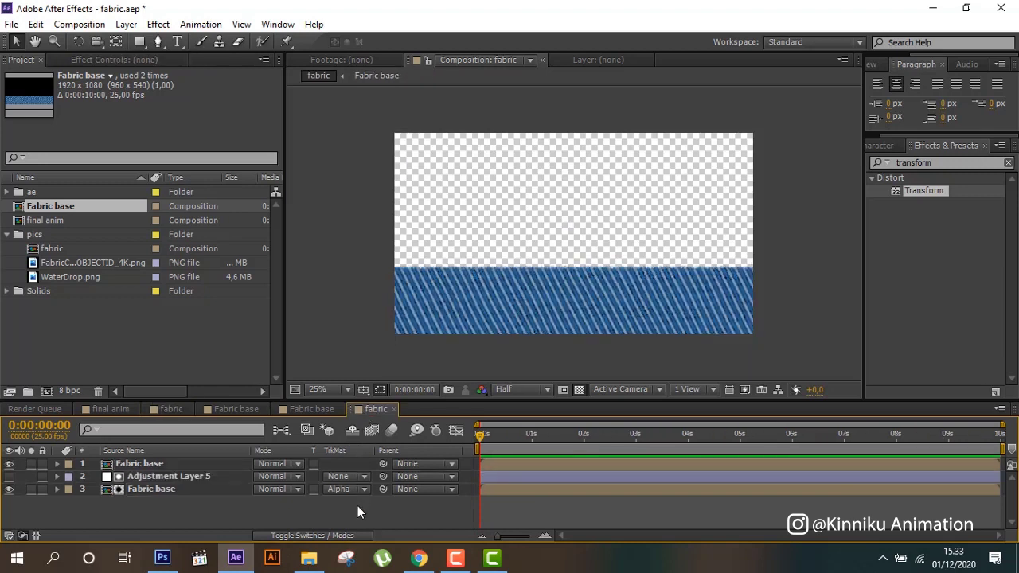
key("ctrl+z")
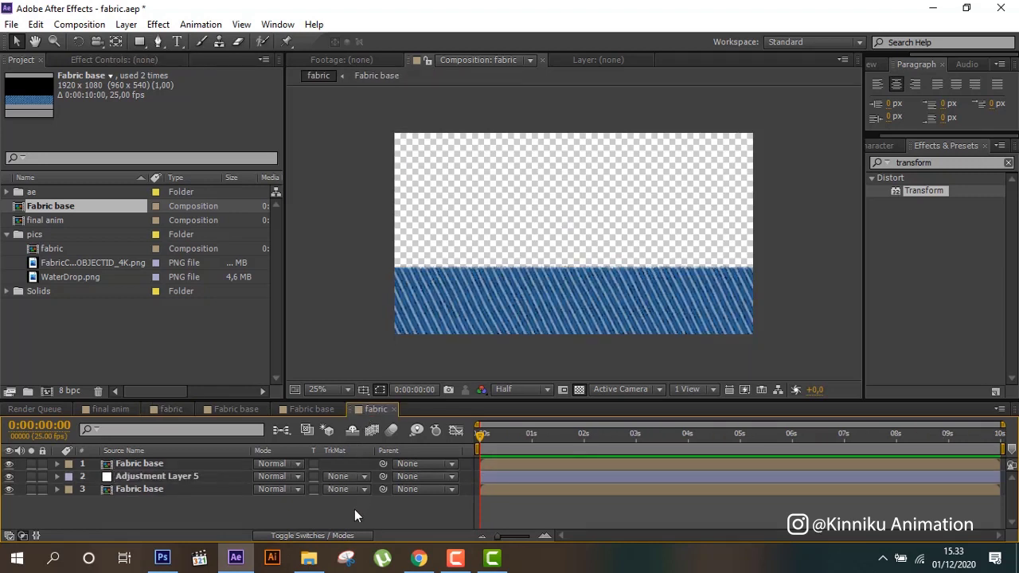
left_click(332, 476)
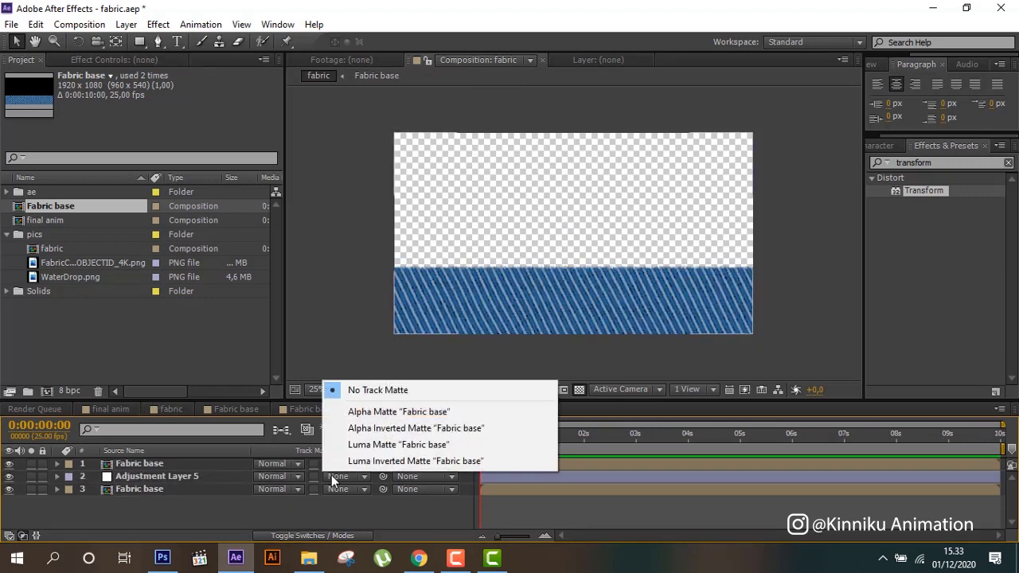
left_click(371, 412)
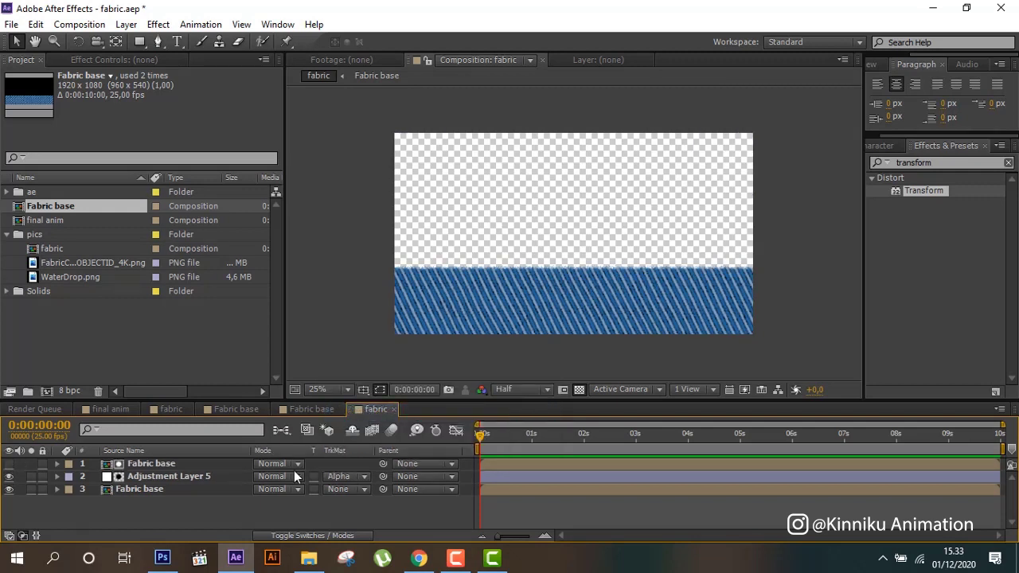
left_click(199, 478)
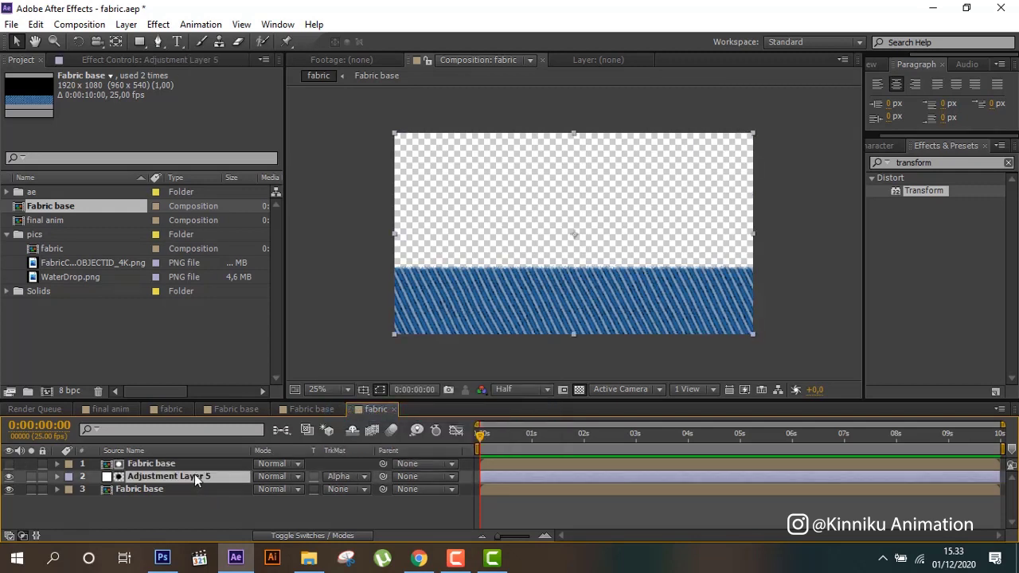
- Apply Fractal Noise to Adjustment Layer 5 by searching effects for 'frac'
left_click(956, 162)
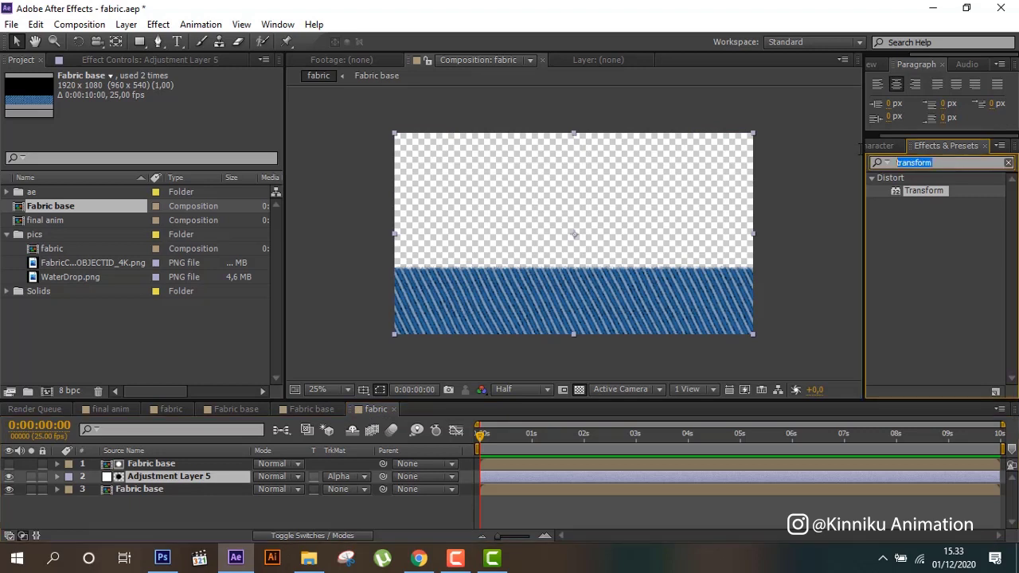
type("frac")
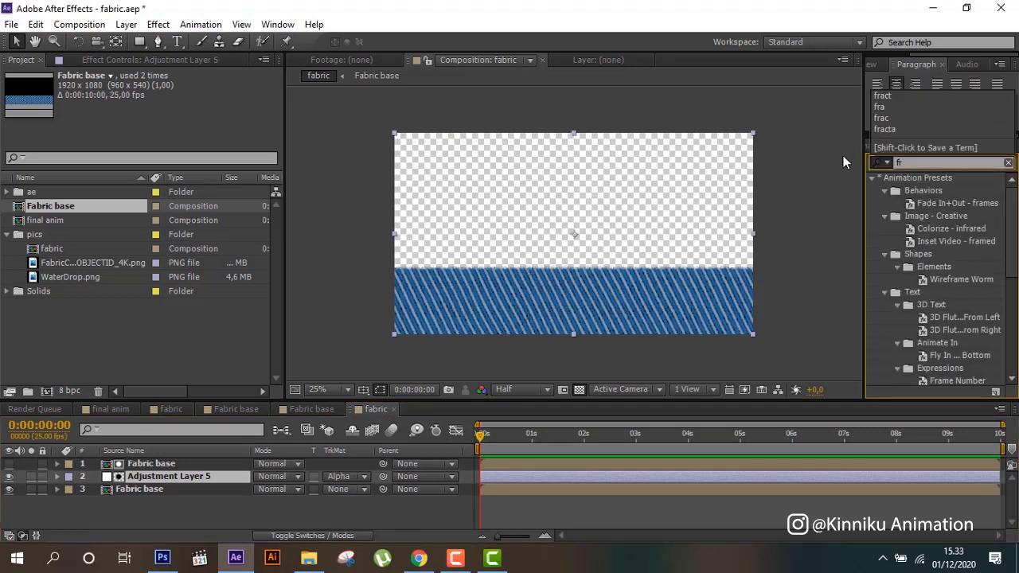
double_click(919, 279)
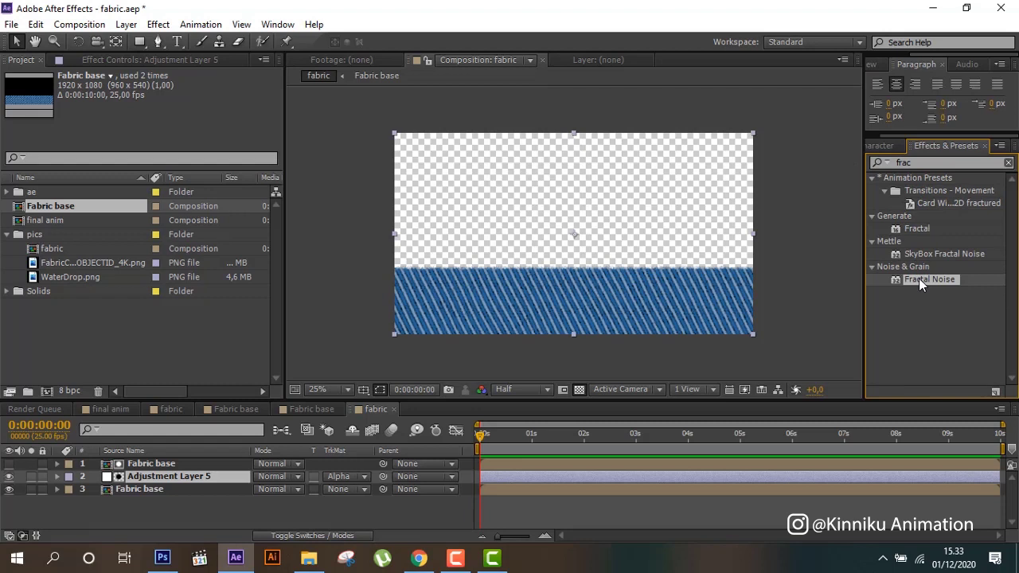
- Set Adjustment Layer 5 to Overlay blending, matching the reference fabric comp, and expand Fractal Noise's Transform
left_click(320, 409)
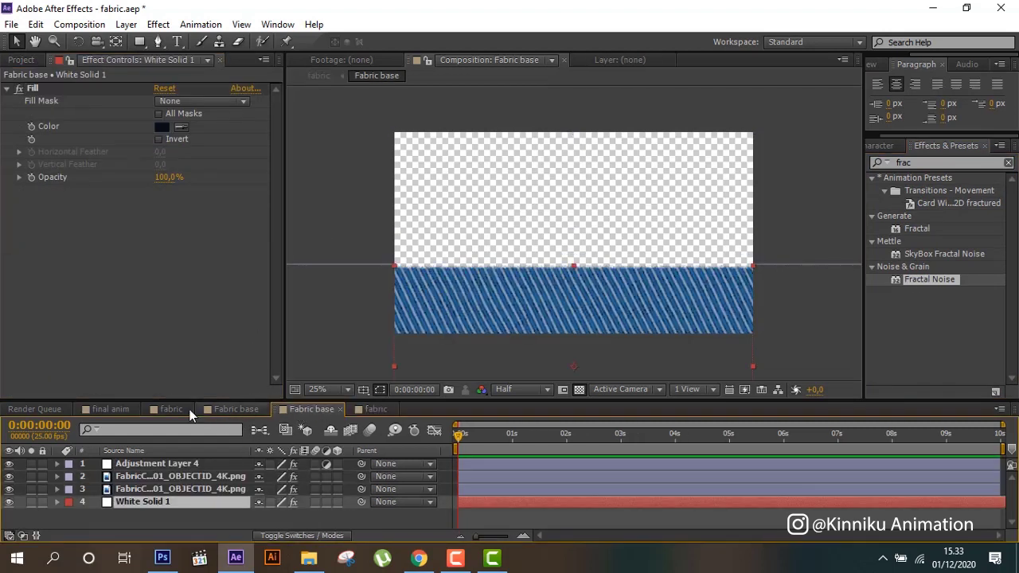
left_click(184, 407)
left_click(184, 407)
left_click(311, 535)
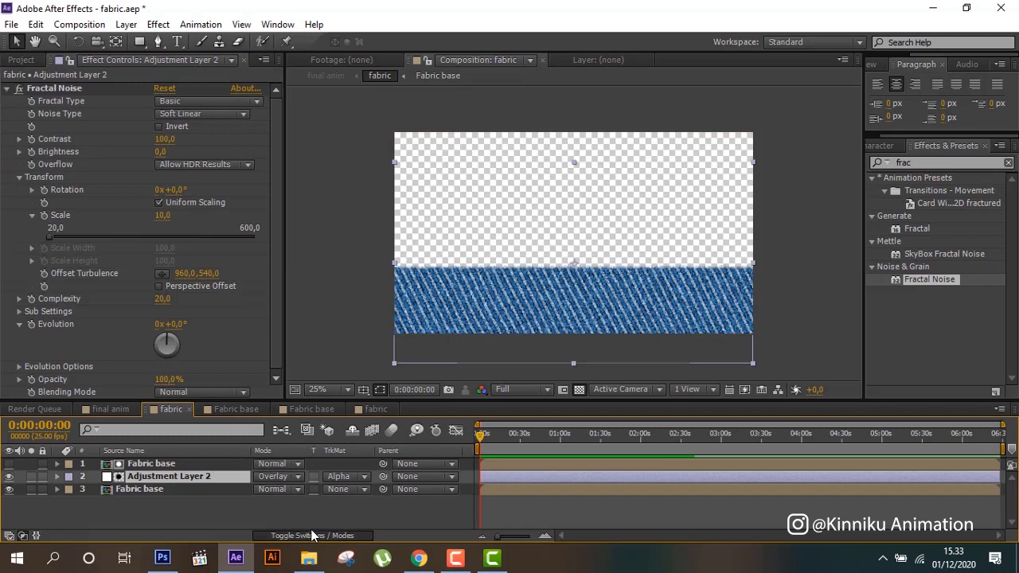
left_click(311, 535)
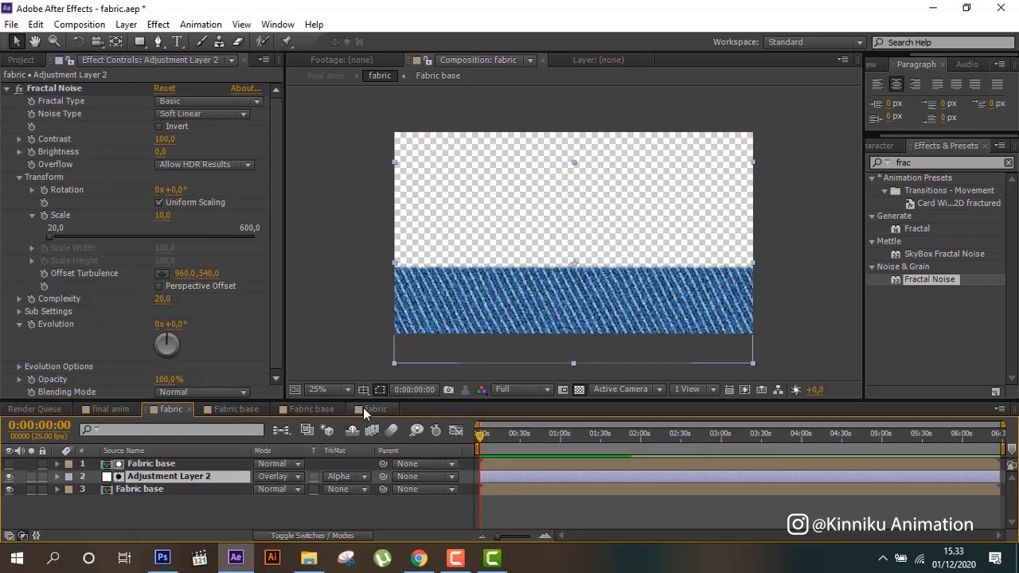
left_click(366, 409)
left_click(286, 474)
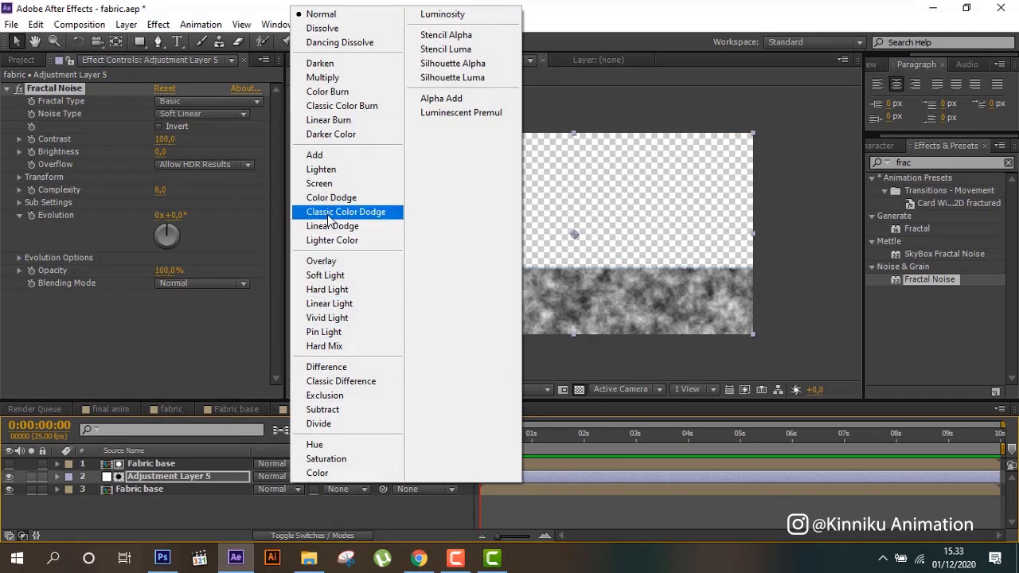
left_click(336, 262)
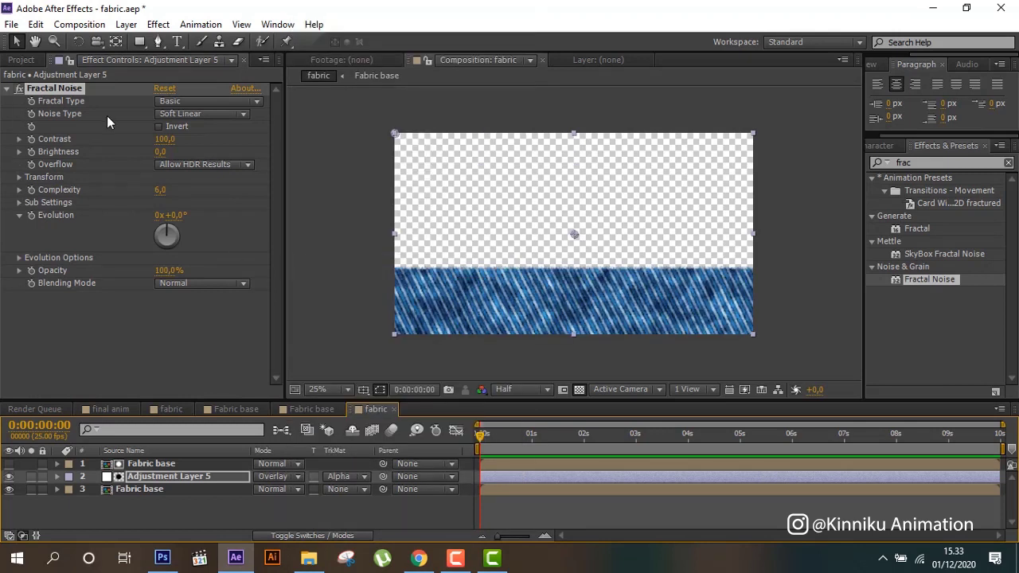
left_click(18, 177)
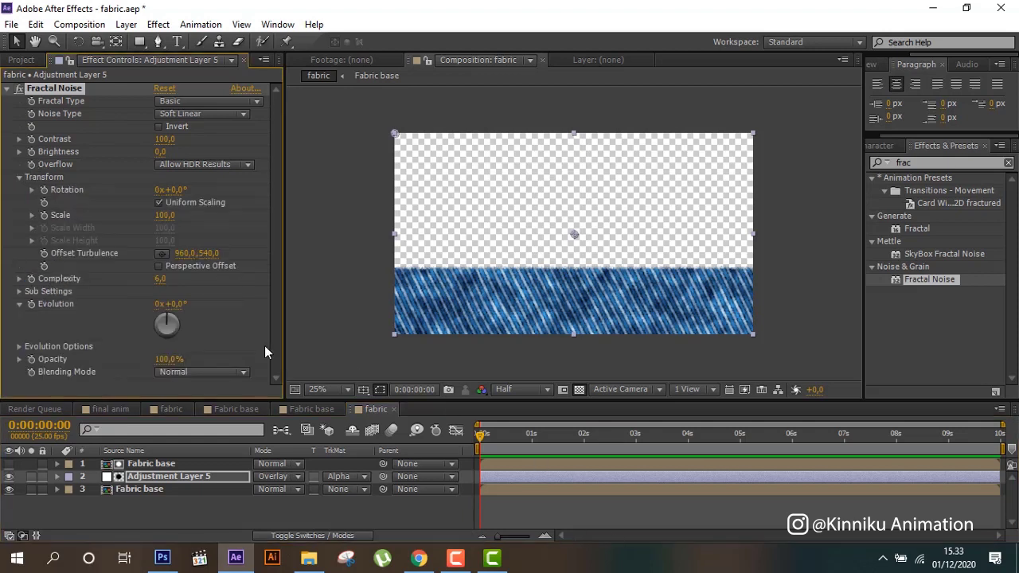
- Set Fractal Noise Scale to 10 and Complexity to 20 on Adjustment Layer 5
left_click(175, 412)
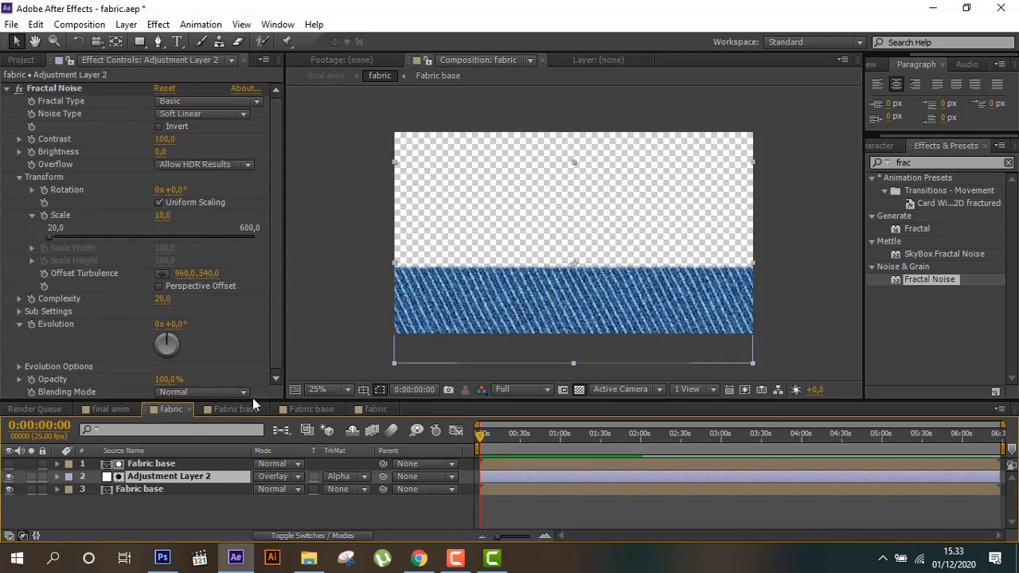
left_click(364, 411)
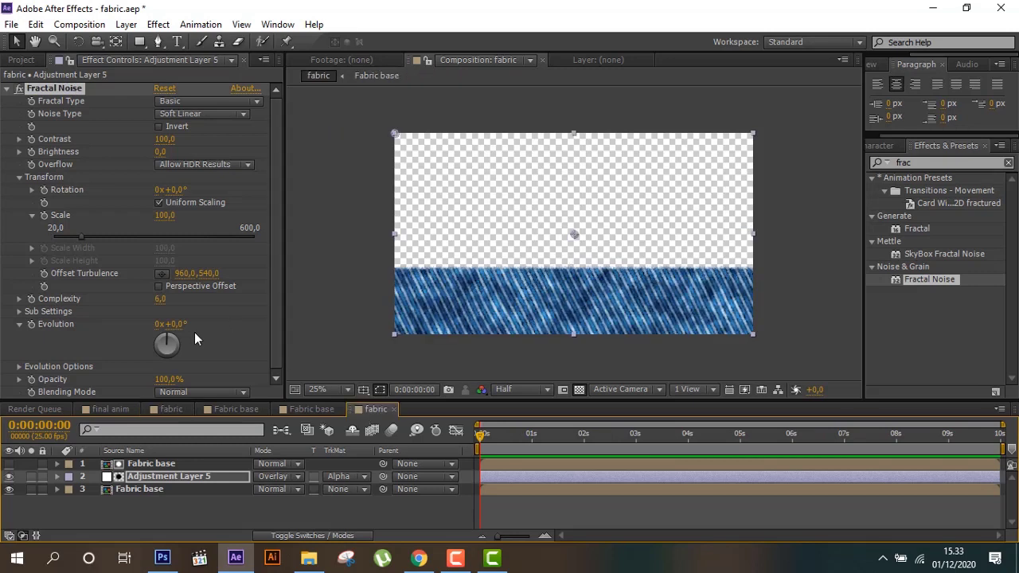
left_click(163, 216)
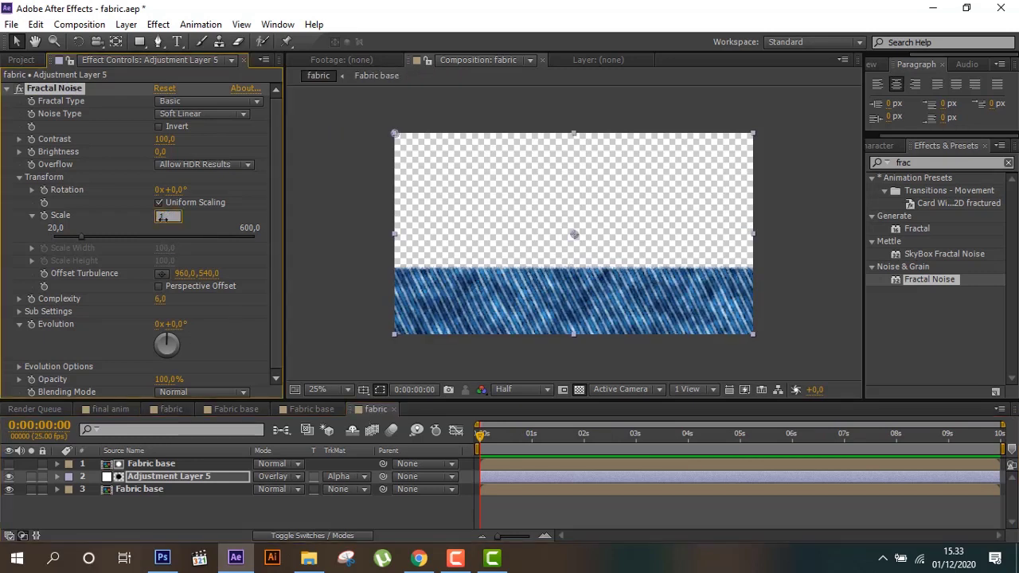
key("Return")
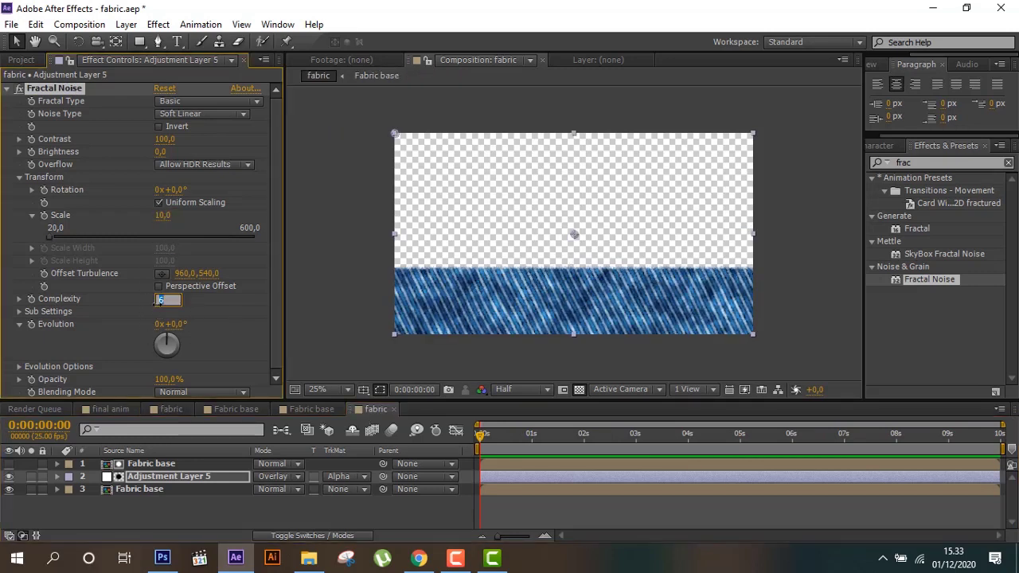
left_click(162, 300)
type("20")
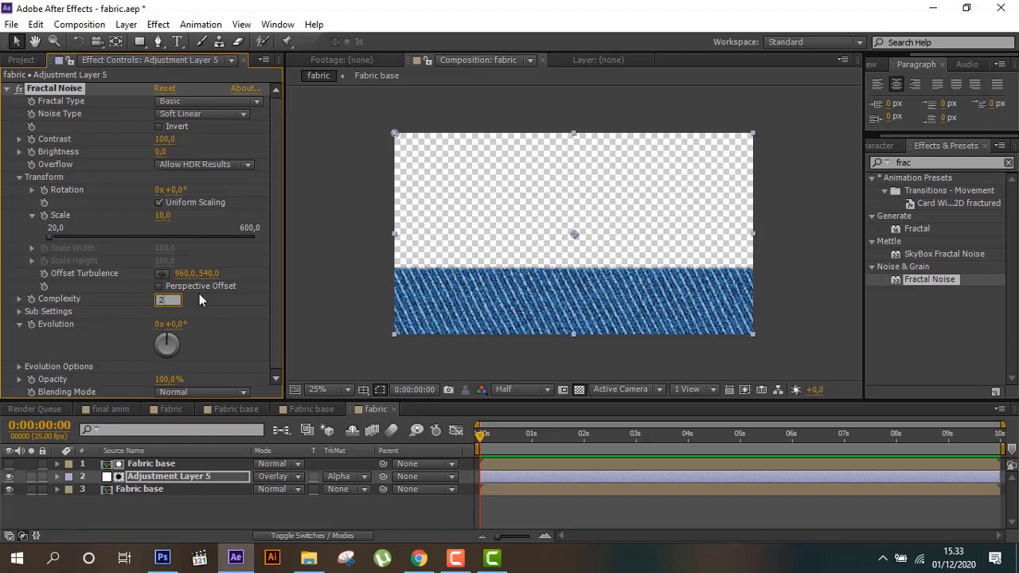
left_click(310, 518)
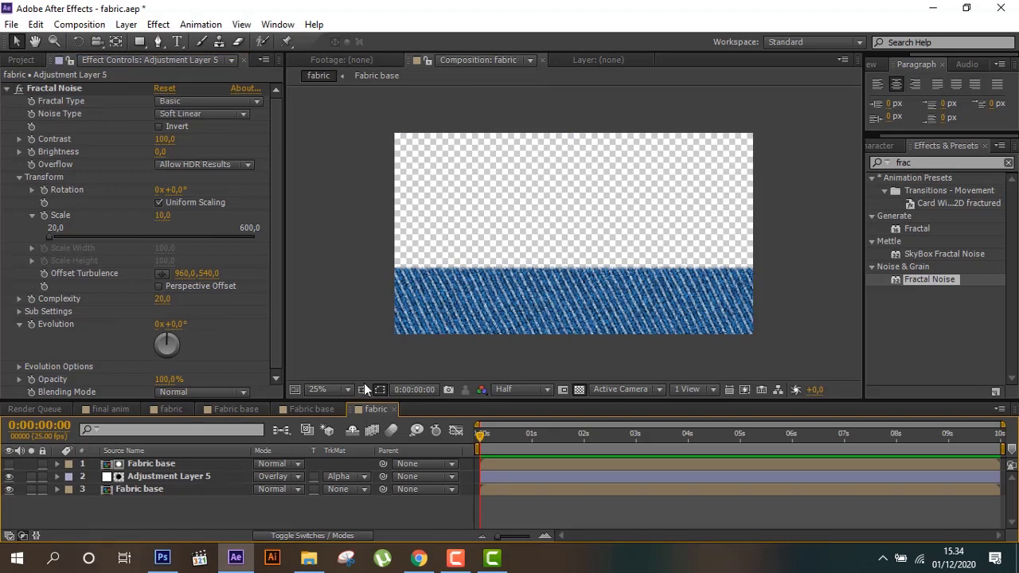
- Create a new composition named 'final animation'
left_click(79, 24)
left_click(89, 41)
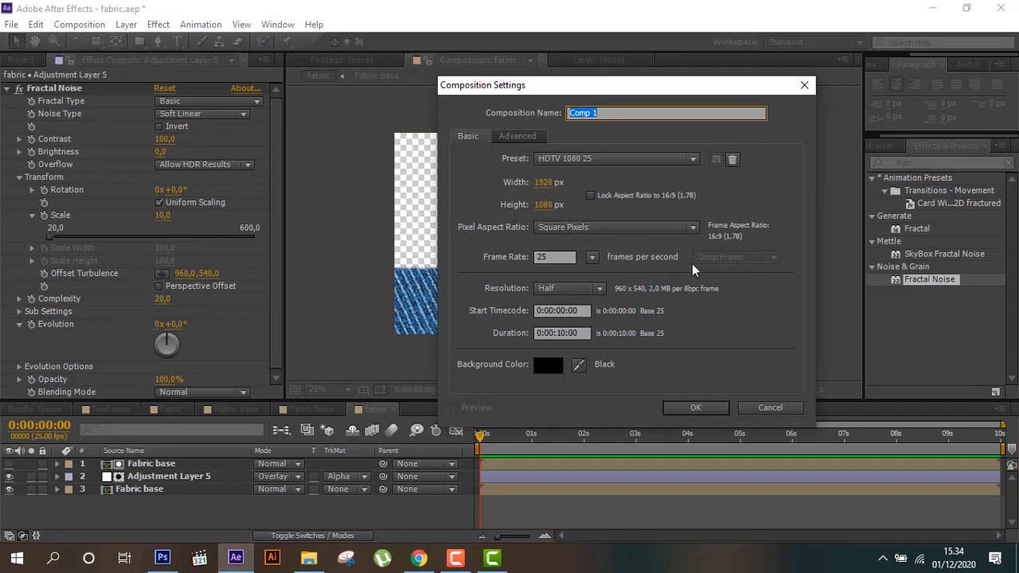
type("final a")
type("nimatio")
key("Return")
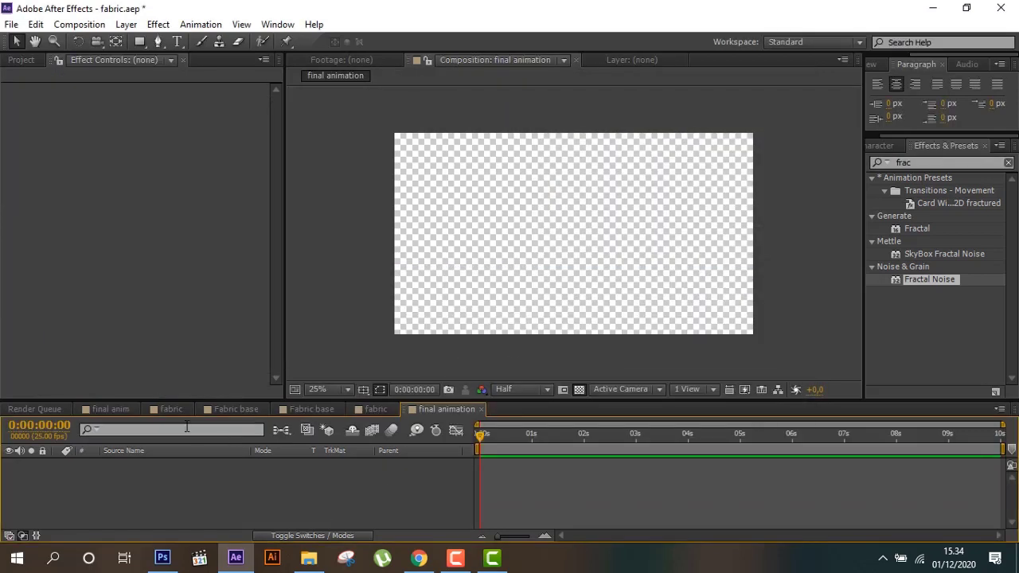
- Copy Medium Cyan Solid 1 from final anim and paste it into final animation
left_click(123, 414)
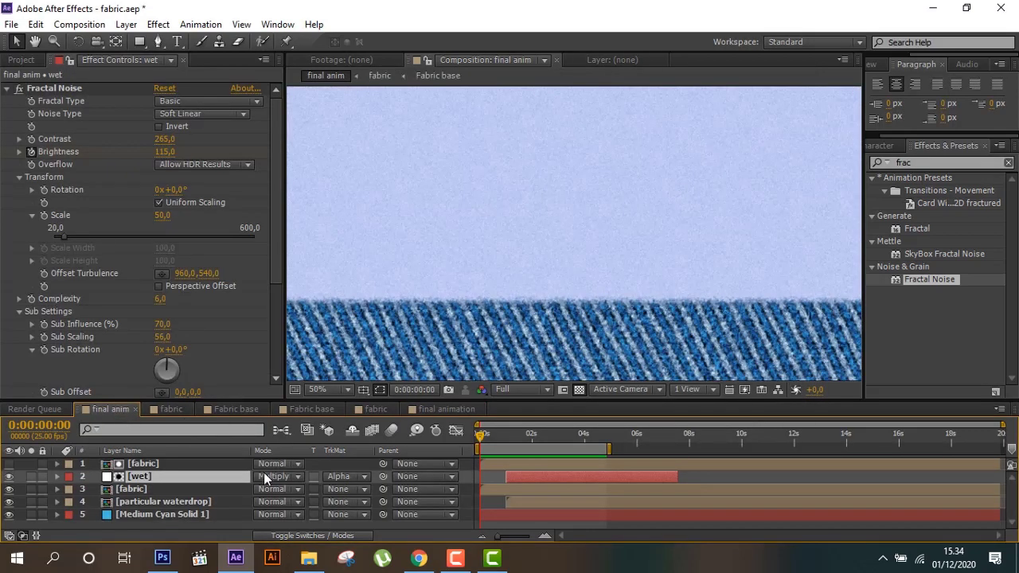
left_click(189, 516)
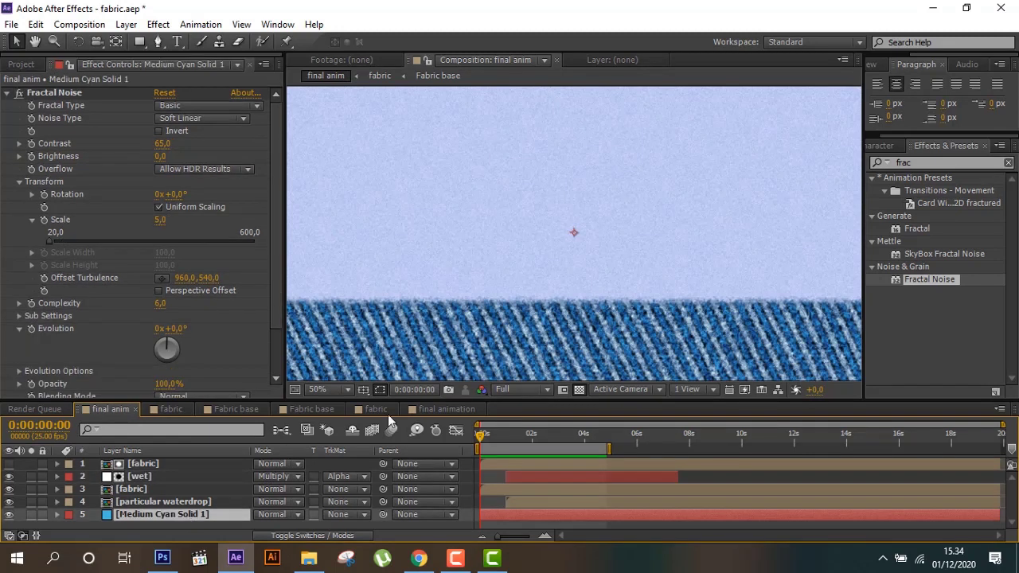
left_click(436, 411)
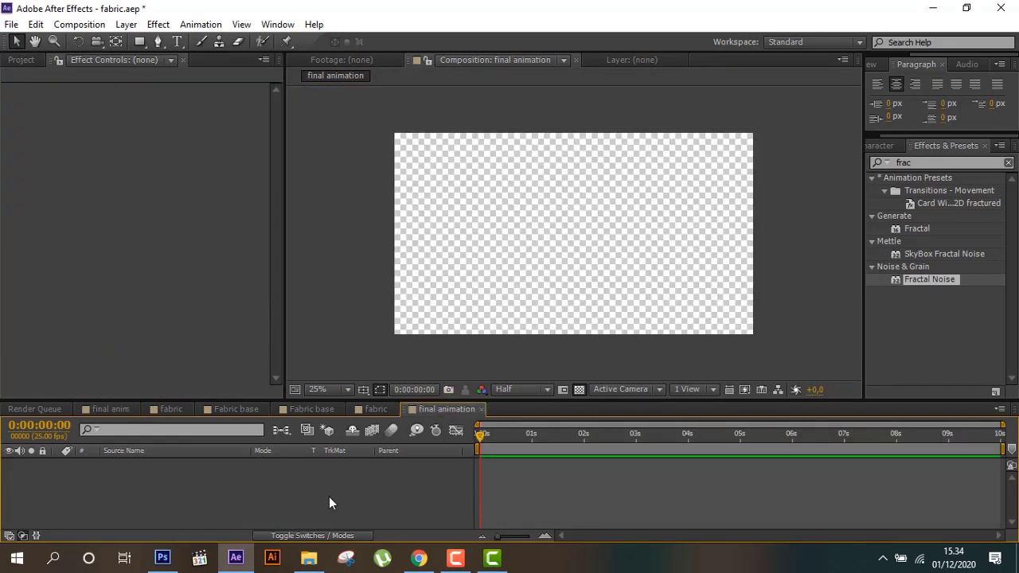
key("ctrl+v")
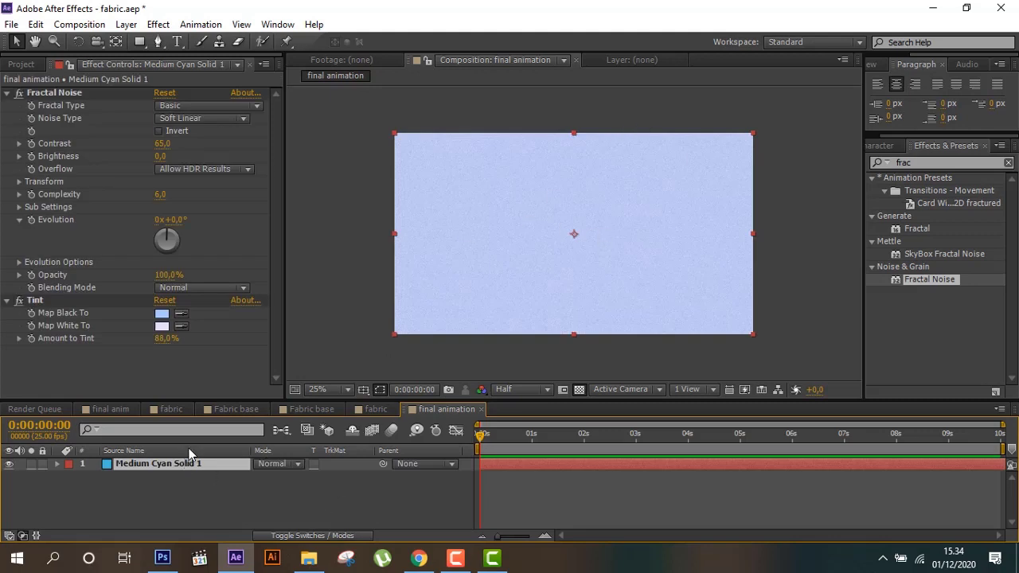
left_click(99, 409)
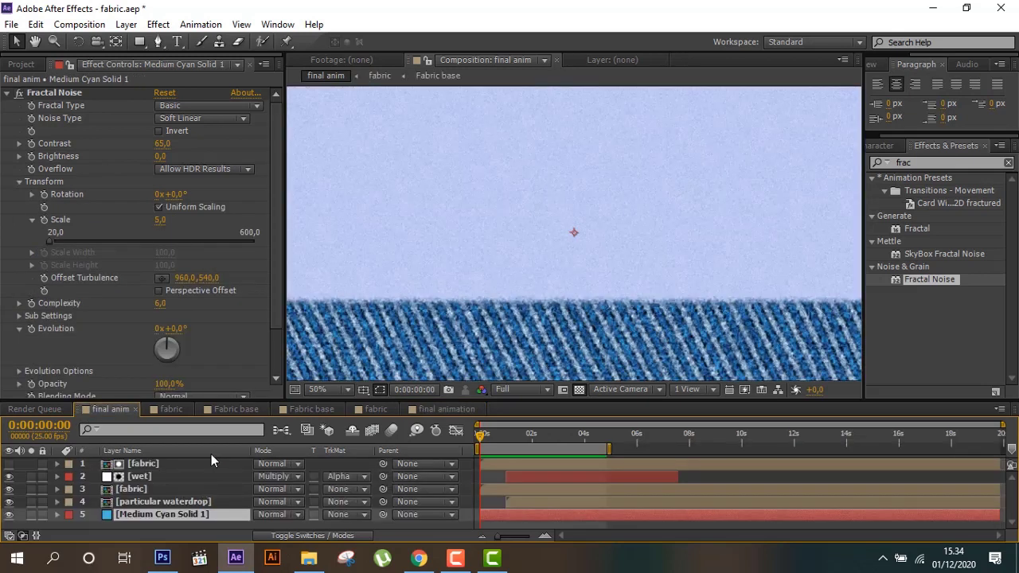
left_click(465, 407)
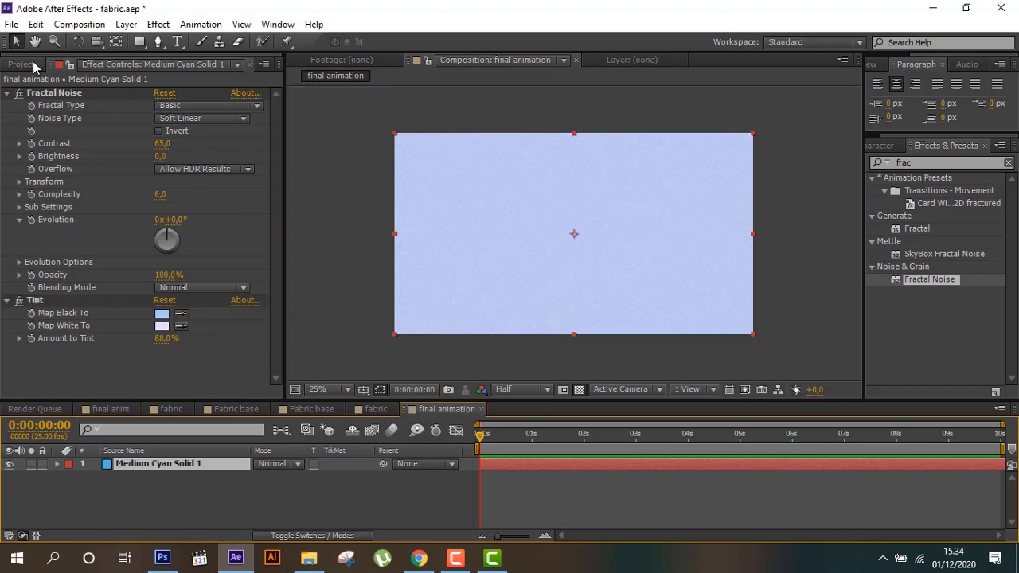
- Add the fabric comp to final animation as a layer and duplicate it
left_click(33, 62)
left_click(55, 269)
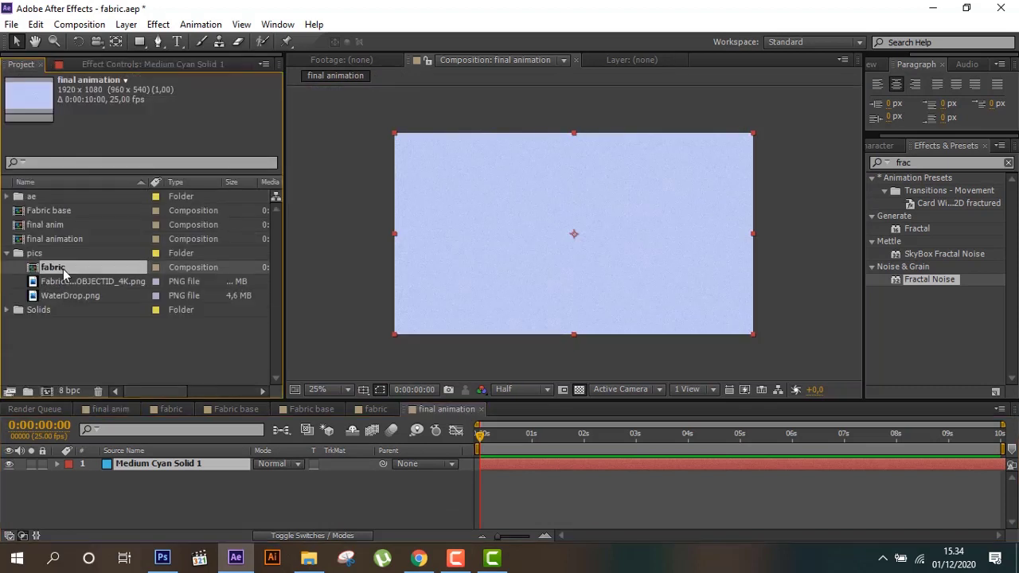
left_click_drag(64, 272, 140, 457)
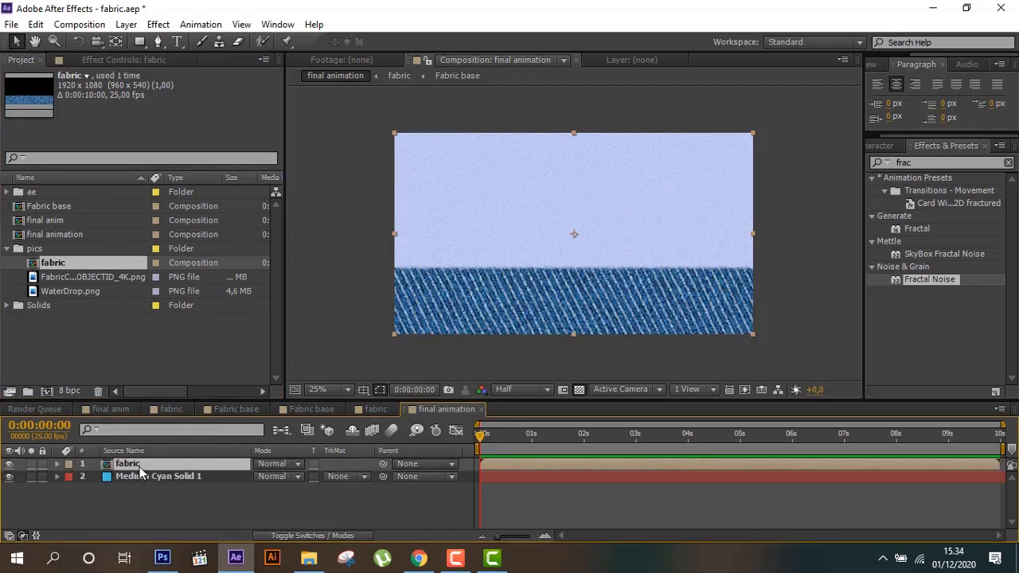
key("ctrl+d")
- Switch to the final anim comp, select its wet layer and show layer switches
left_click(112, 412)
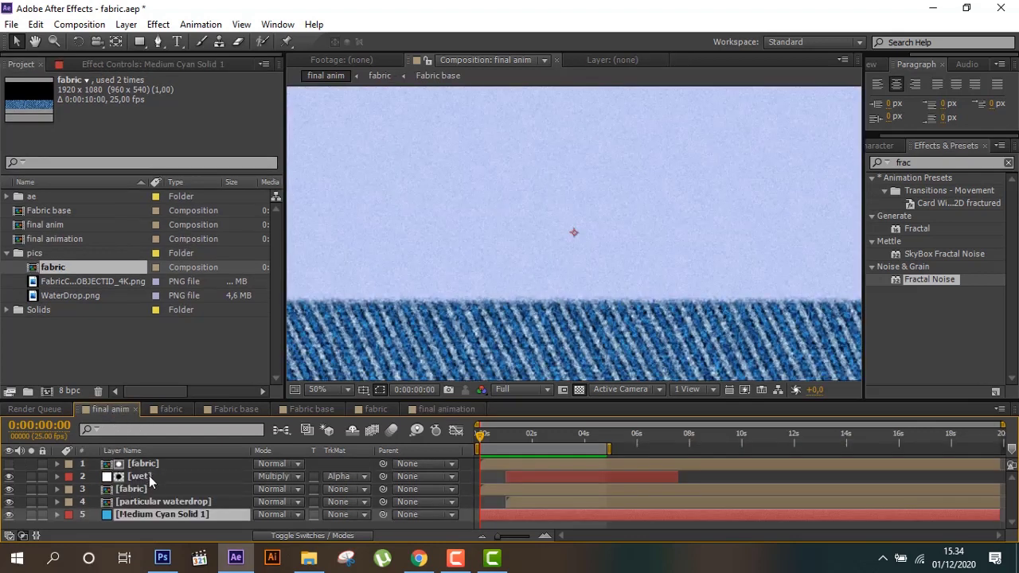
left_click(150, 478)
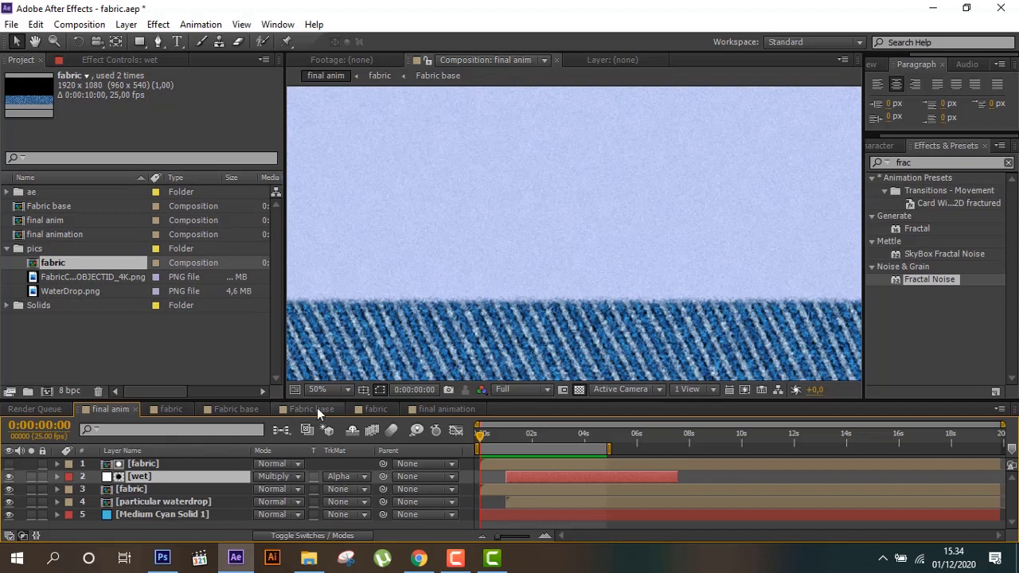
left_click(274, 537)
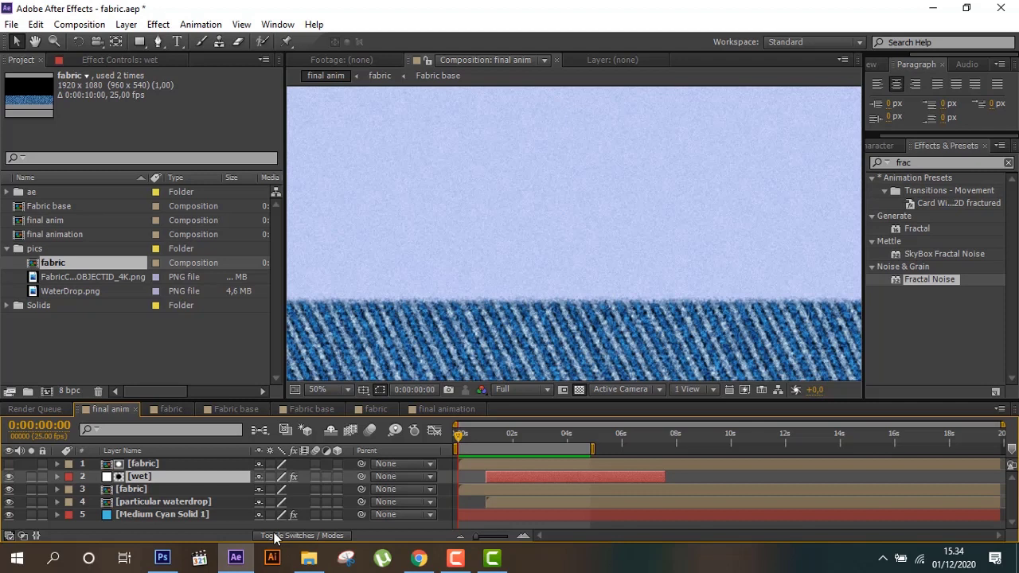
- Create a new solid at the top of final animation and rename it 'wet'
left_click(430, 408)
right_click(136, 509)
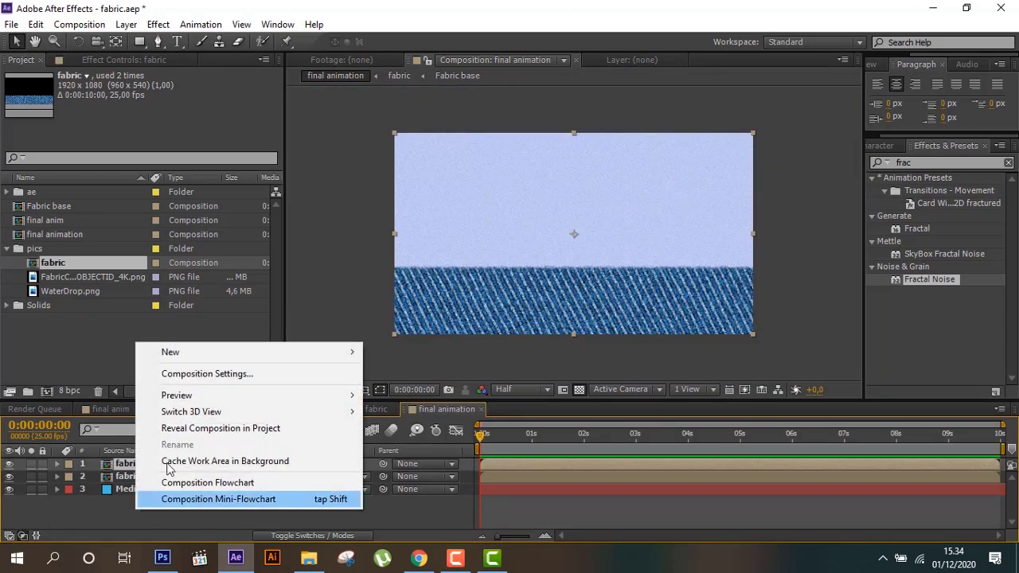
mouse_move(269, 347)
left_click(397, 391)
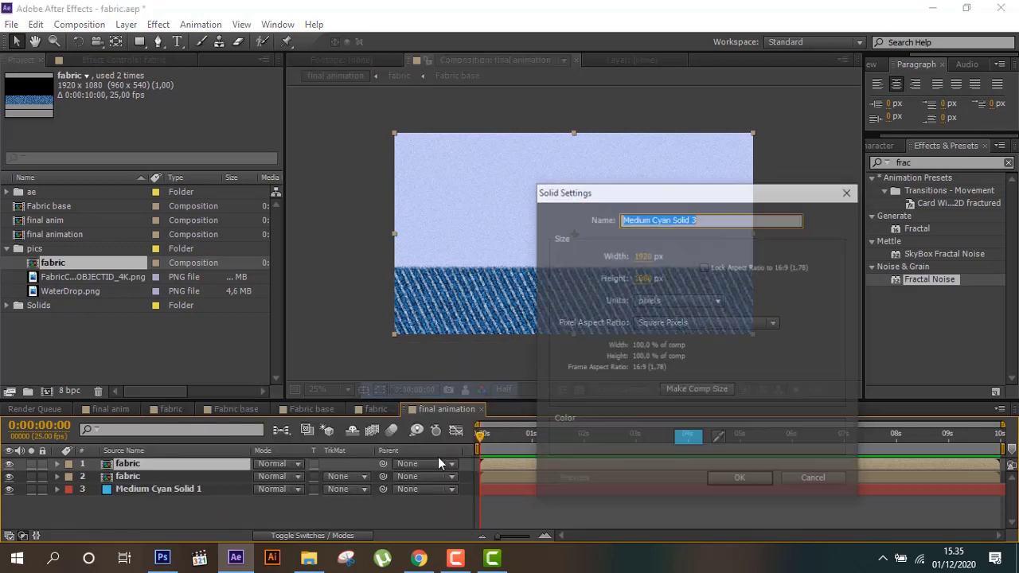
left_click(741, 480)
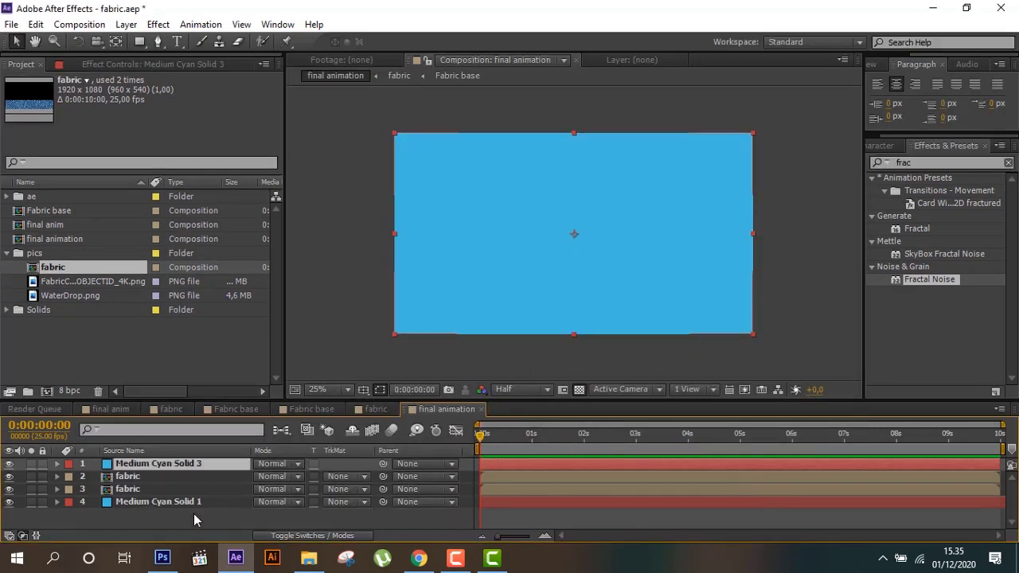
left_click(117, 411)
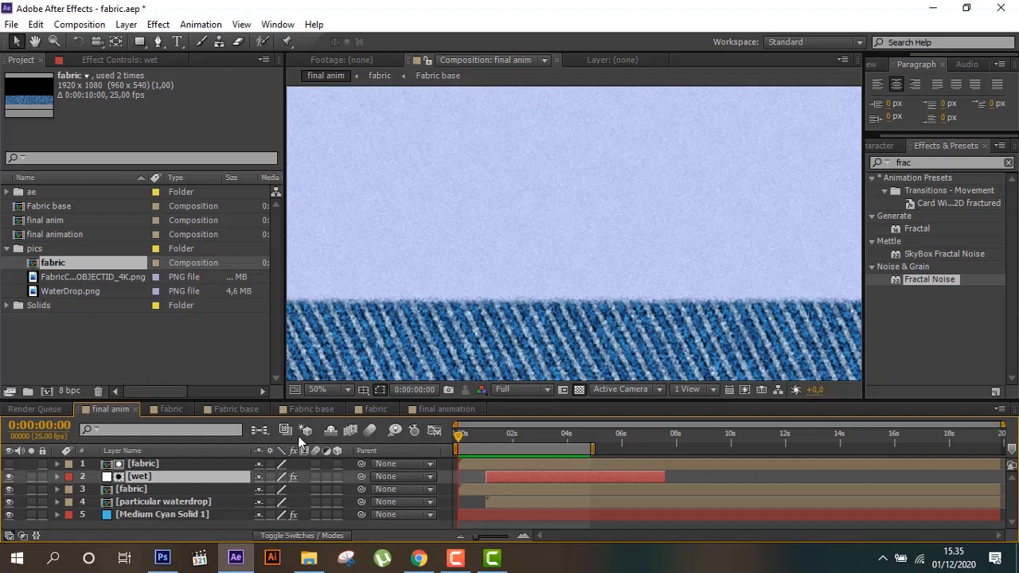
left_click(430, 408)
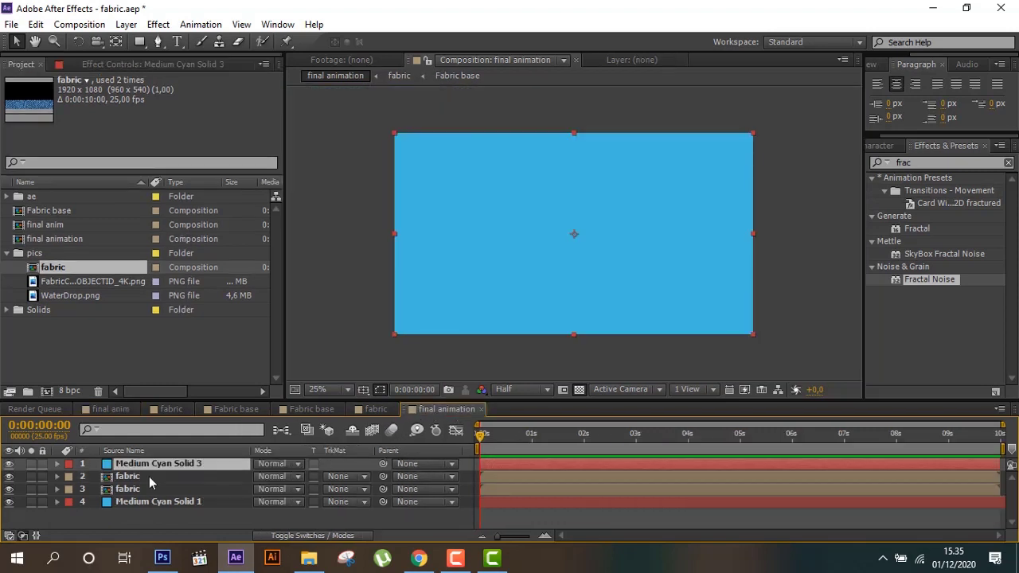
key("Return")
type("wet")
left_click(132, 524)
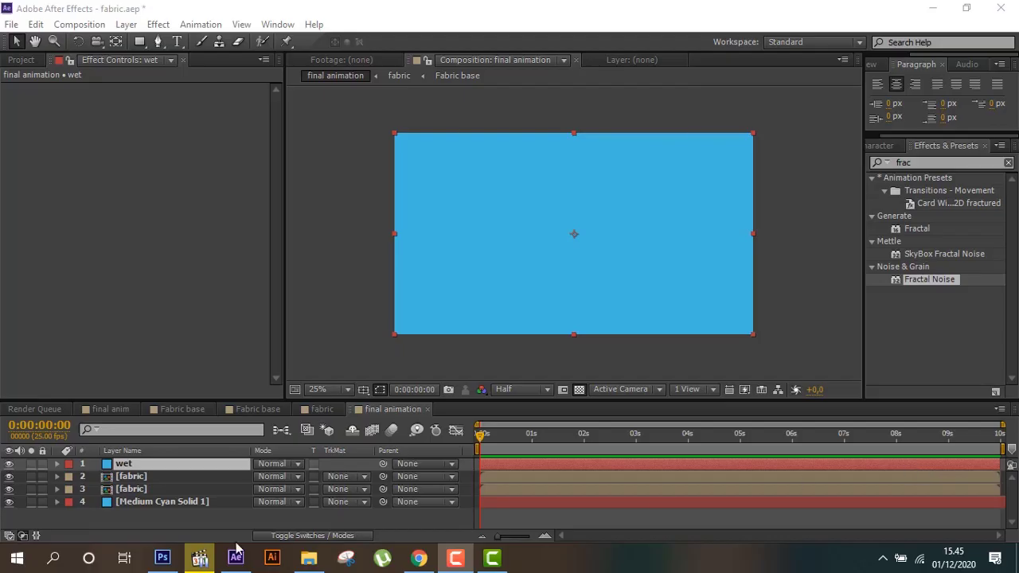
- Move wet below the top fabric layer, set it to Multiply, and matte it to fabric's alpha
left_click_drag(172, 464, 164, 485)
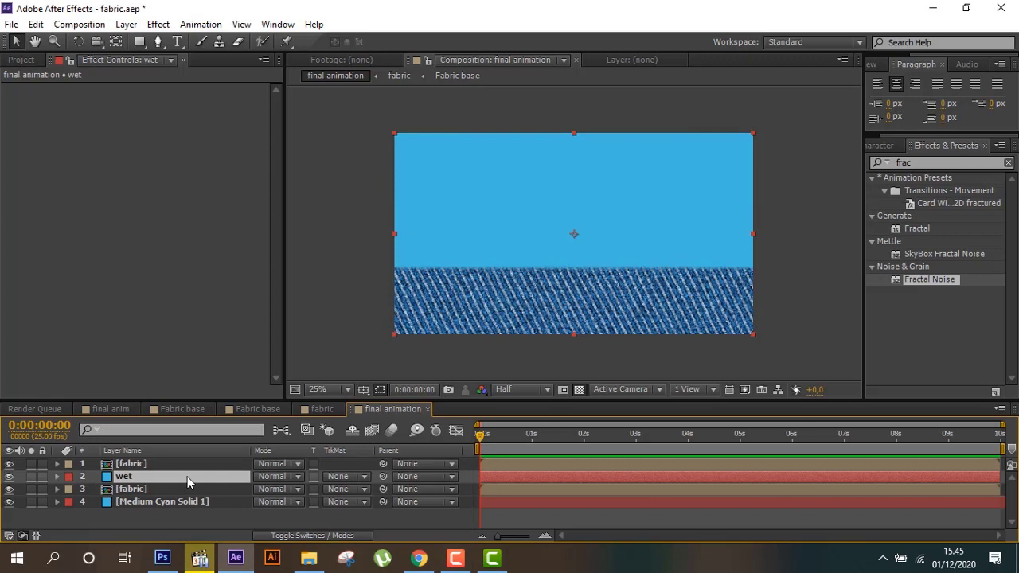
left_click(279, 478)
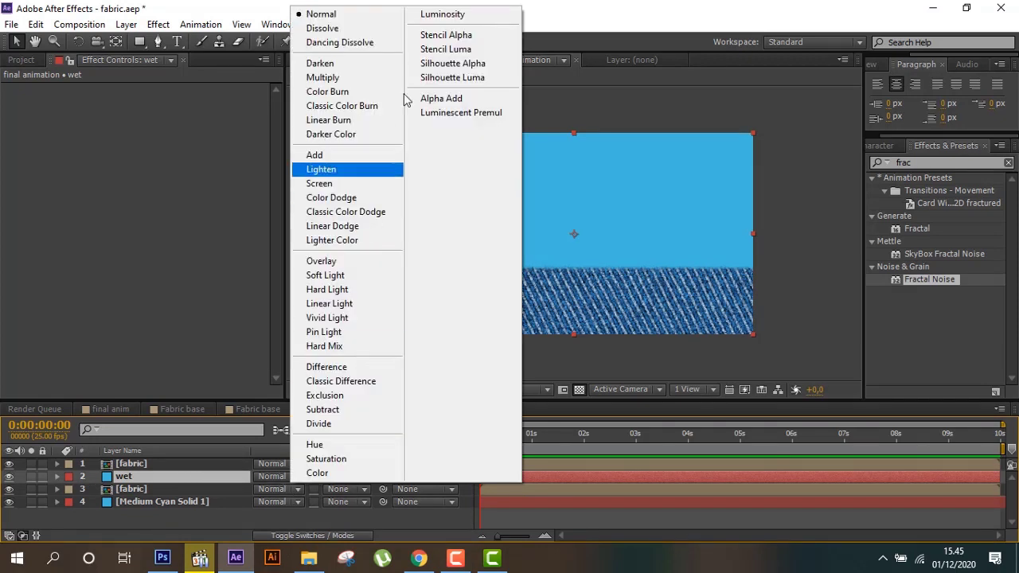
left_click(331, 75)
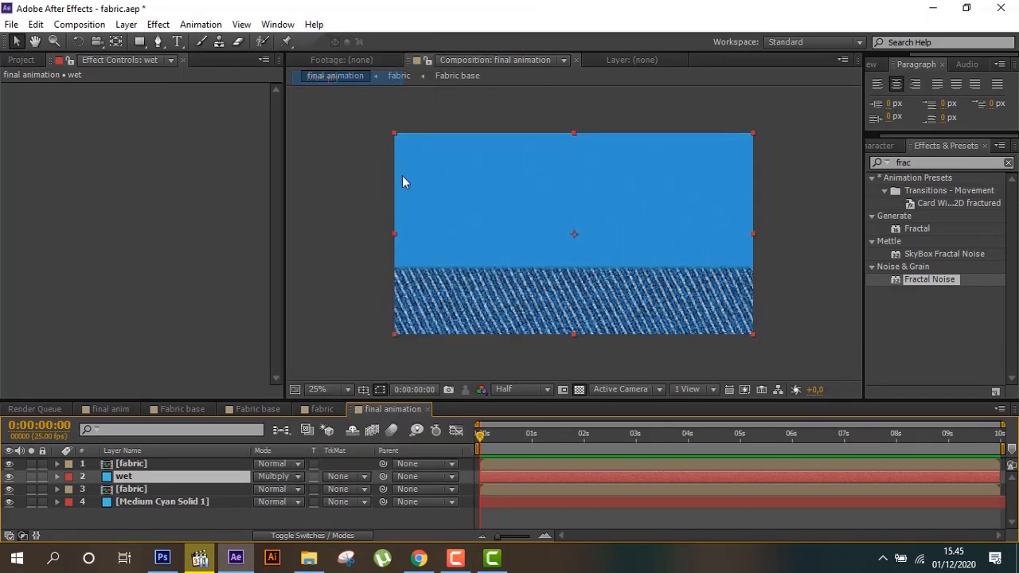
left_click(344, 482)
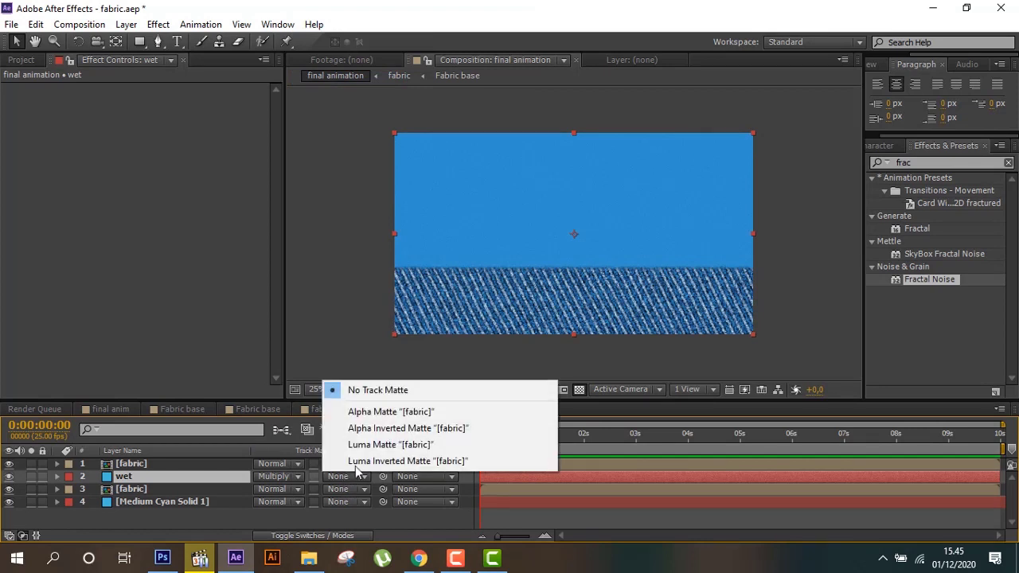
left_click(355, 410)
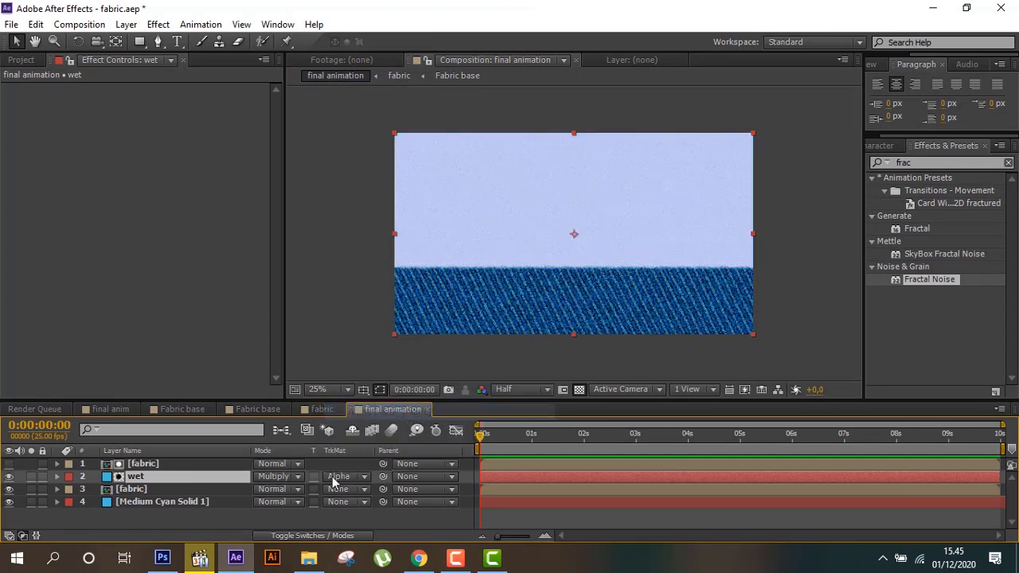
left_click(293, 535)
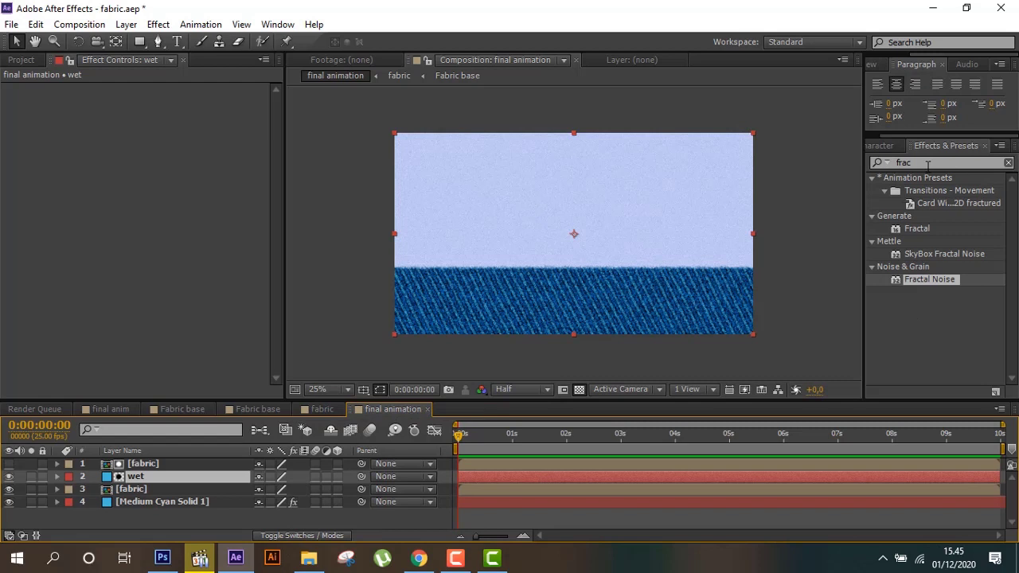
- Apply Fractal Noise to the wet layer with Contrast 265 and Brightness 115
double_click(928, 281)
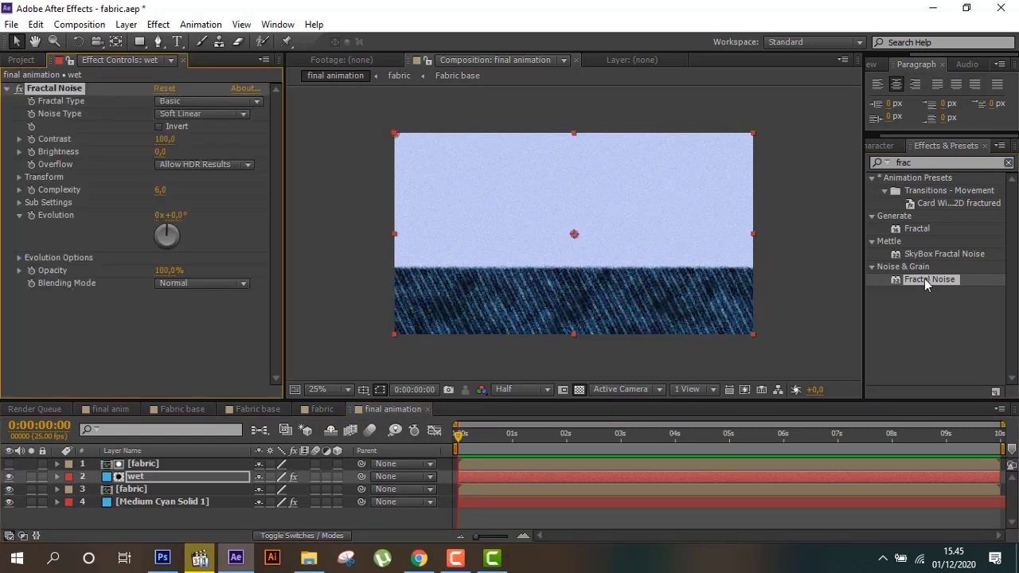
left_click(118, 409)
left_click(163, 141)
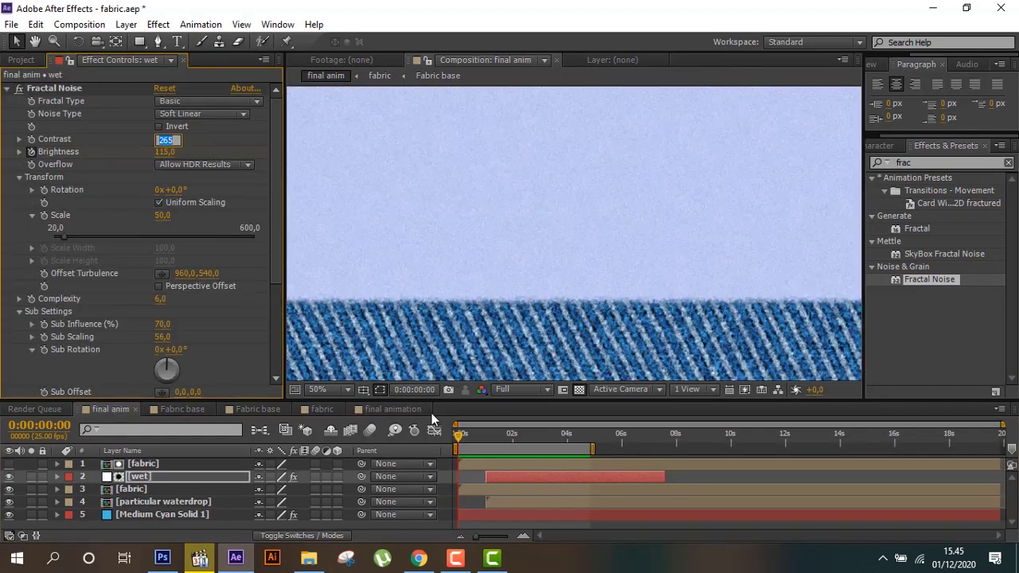
left_click(404, 405)
left_click(168, 139)
type("265")
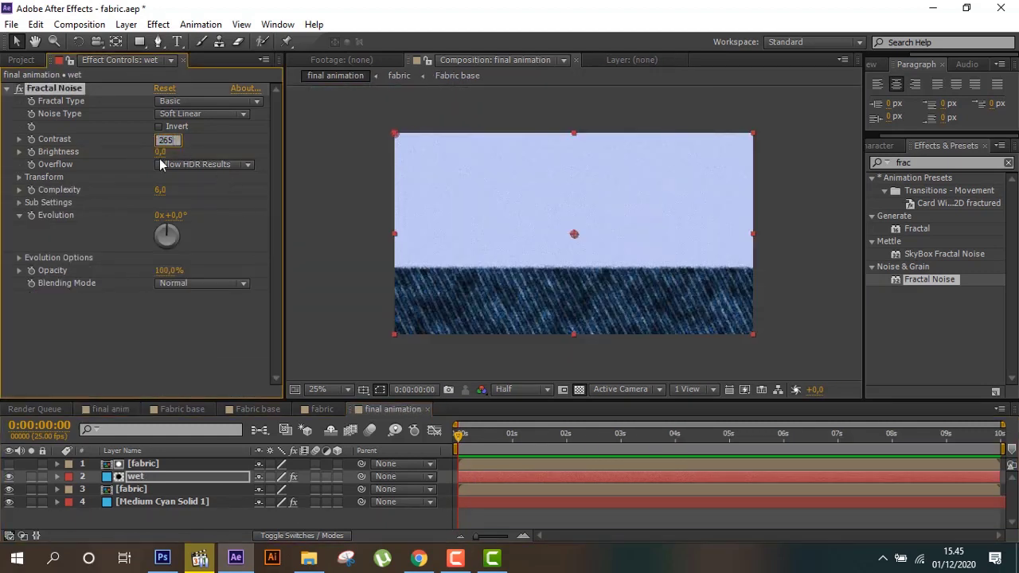
left_click(160, 152)
type("115")
left_click(152, 333)
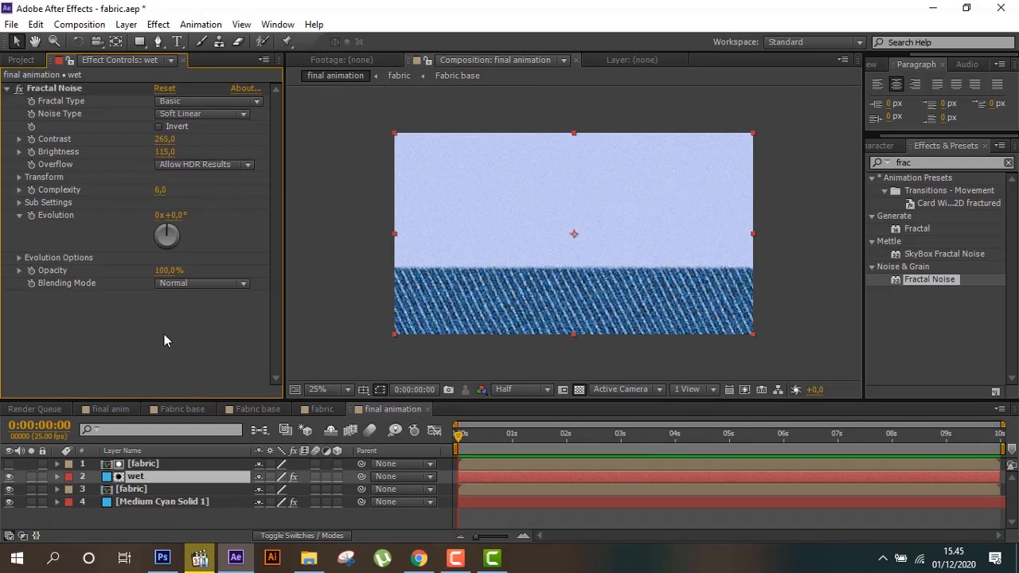
- Set the noise Transform Scale to 50 and review Sub Settings against the final anim comp
left_click(119, 411)
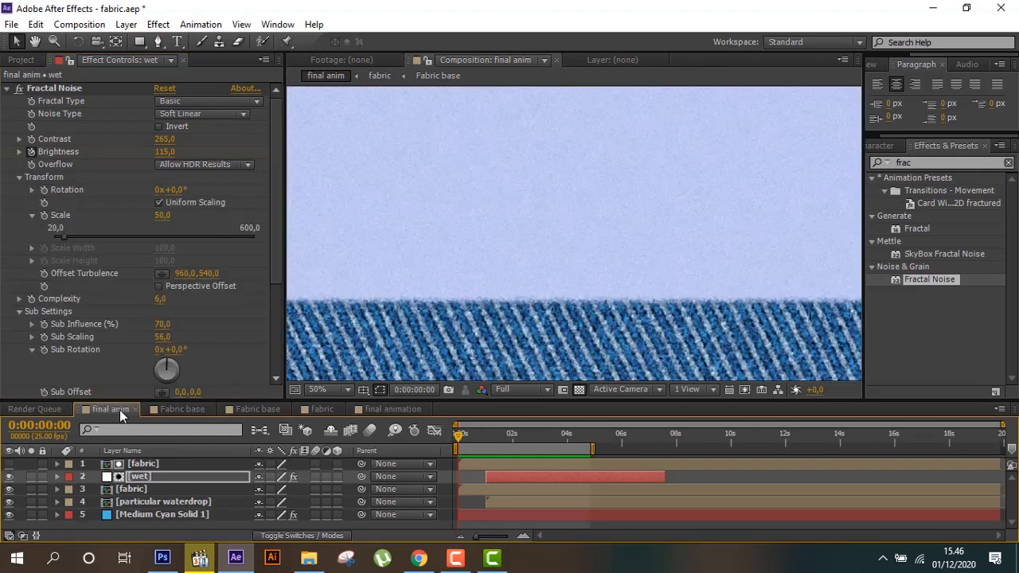
left_click(402, 411)
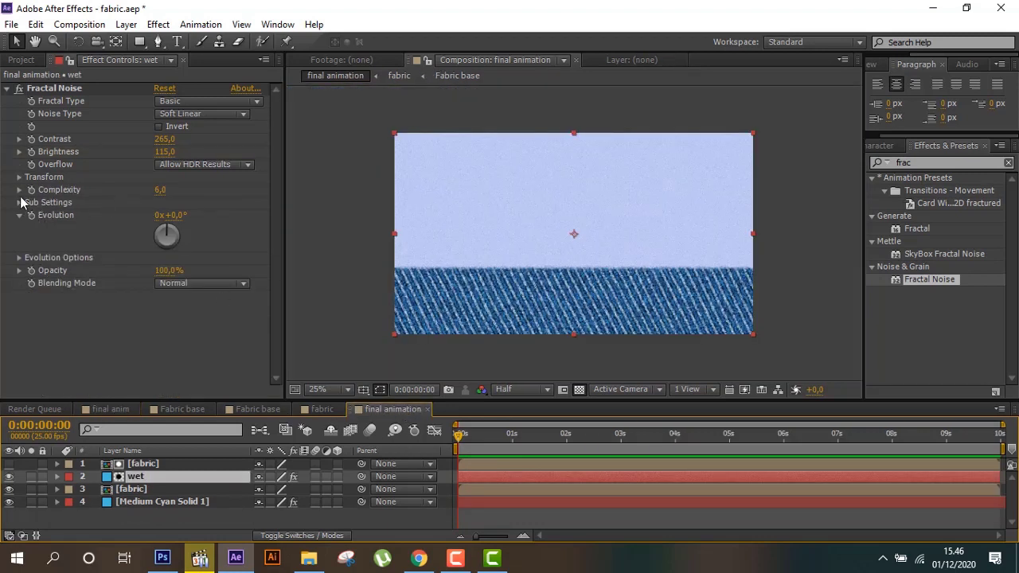
left_click(19, 177)
left_click(163, 216)
type("50")
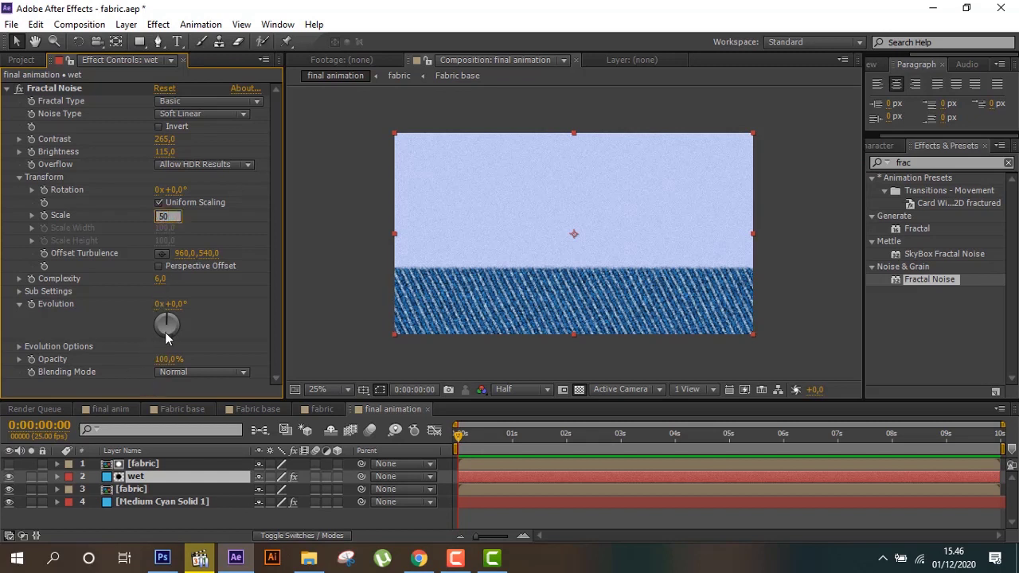
left_click(225, 321)
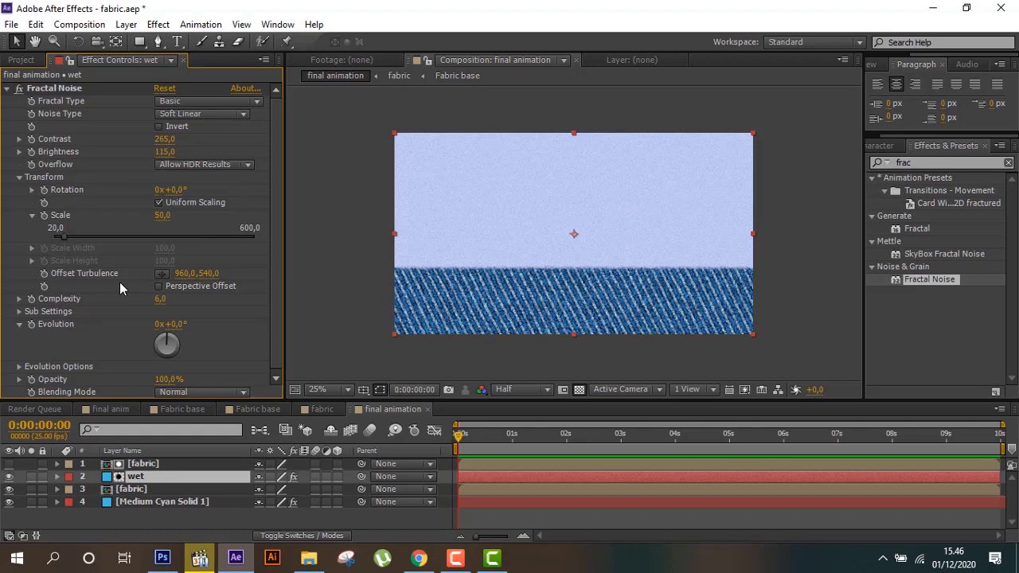
left_click(125, 409)
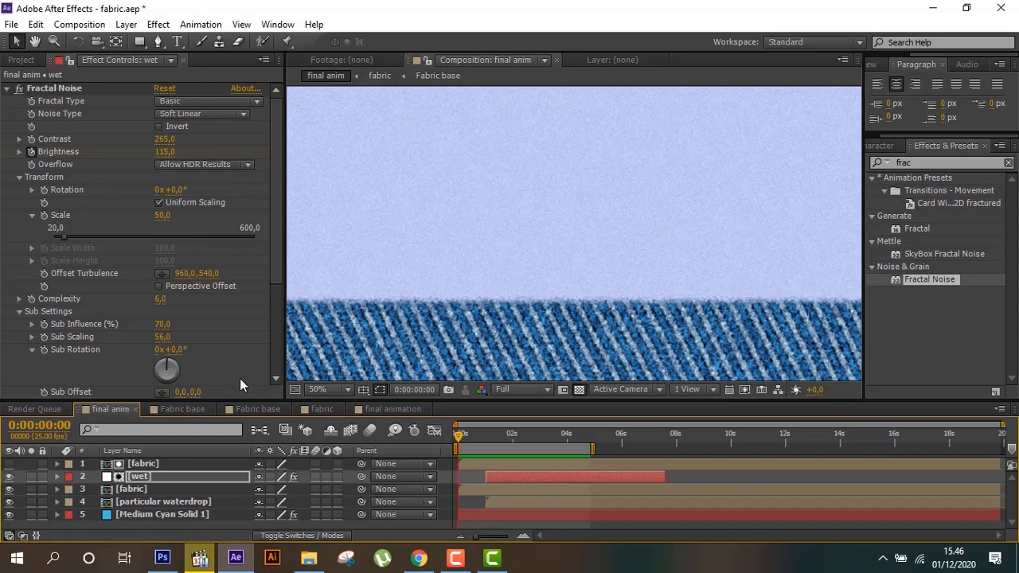
left_click(410, 408)
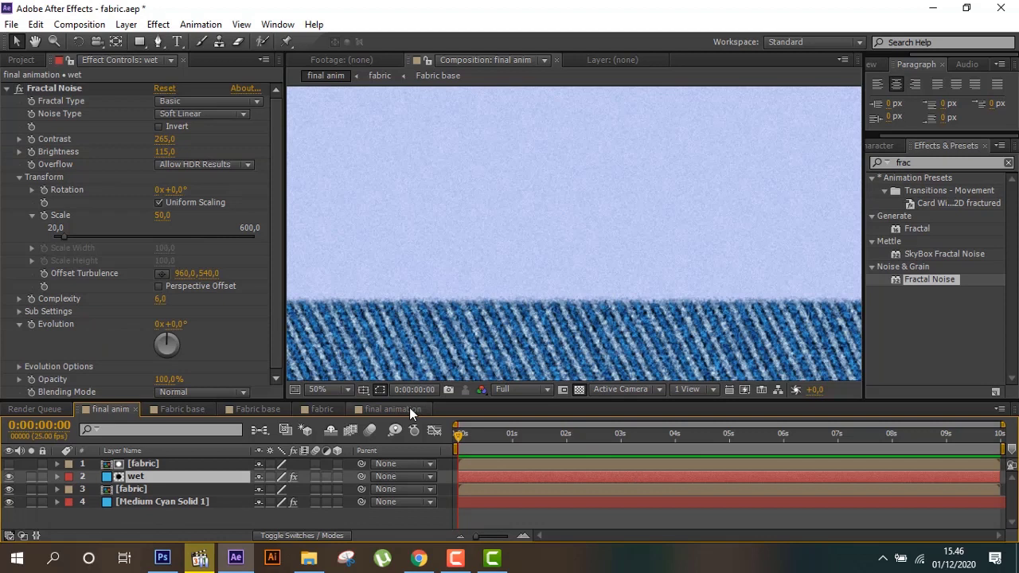
scroll(194, 342, "down", 1)
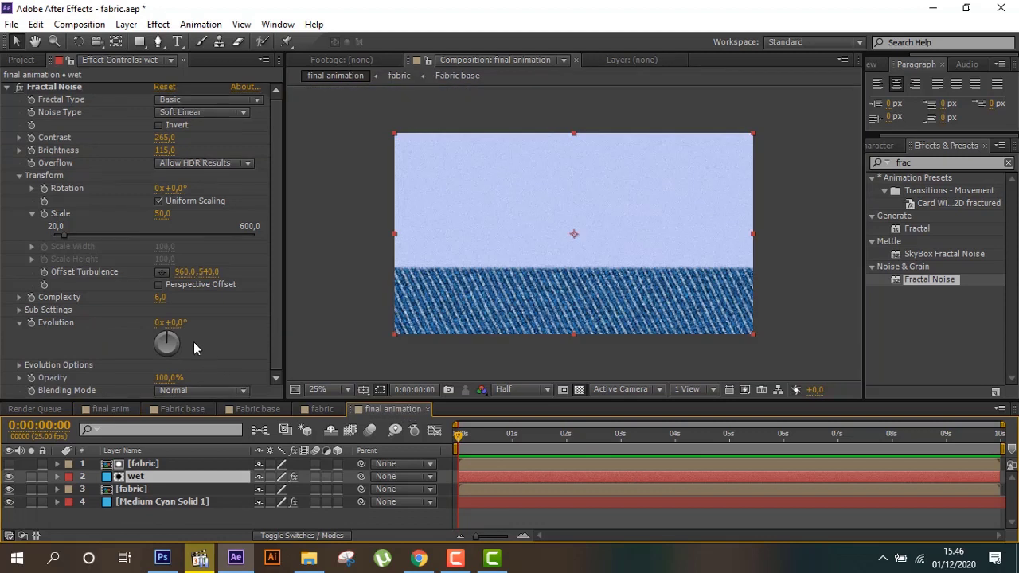
left_click(19, 314)
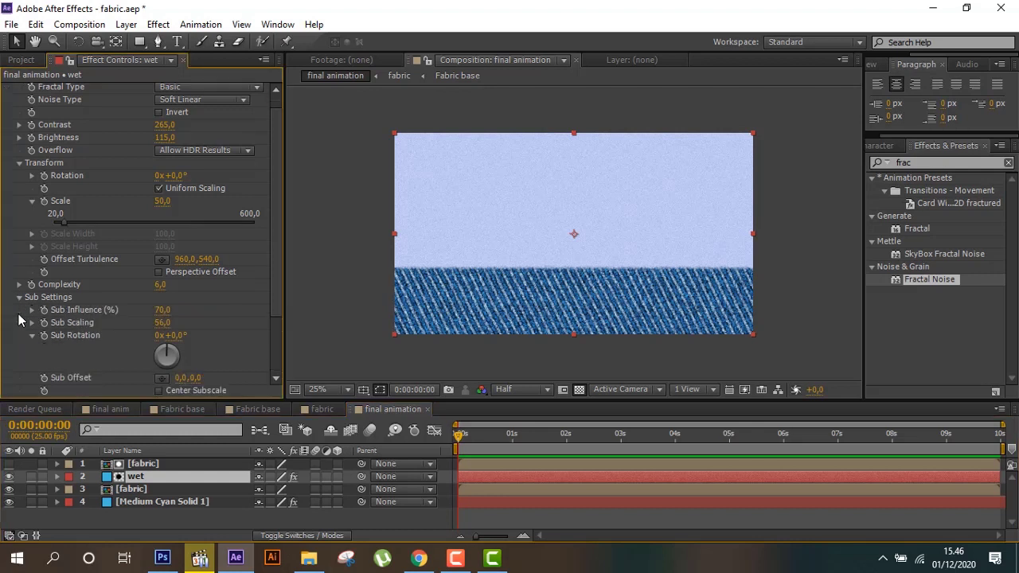
scroll(20, 321, "down", 3)
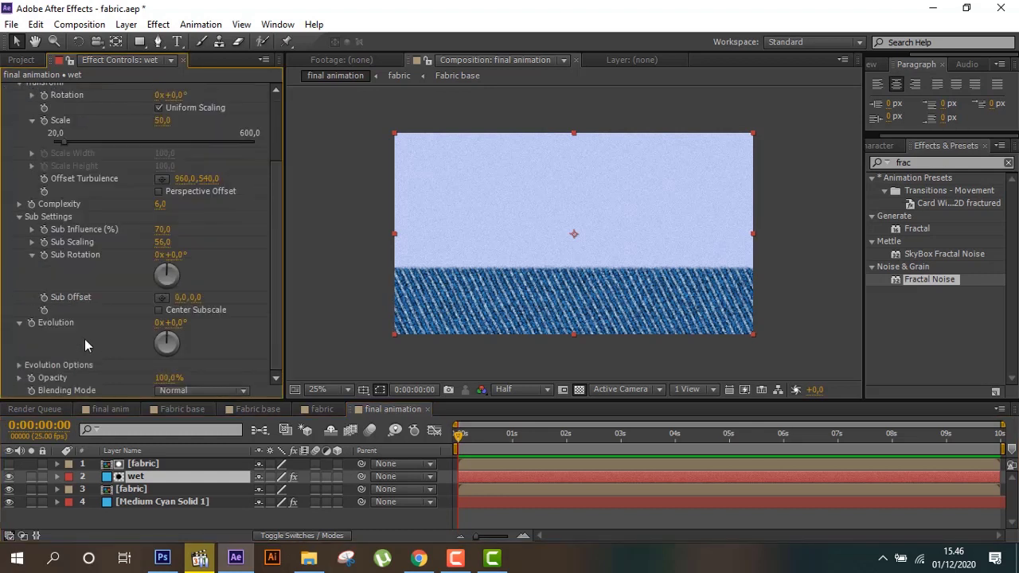
left_click(118, 410)
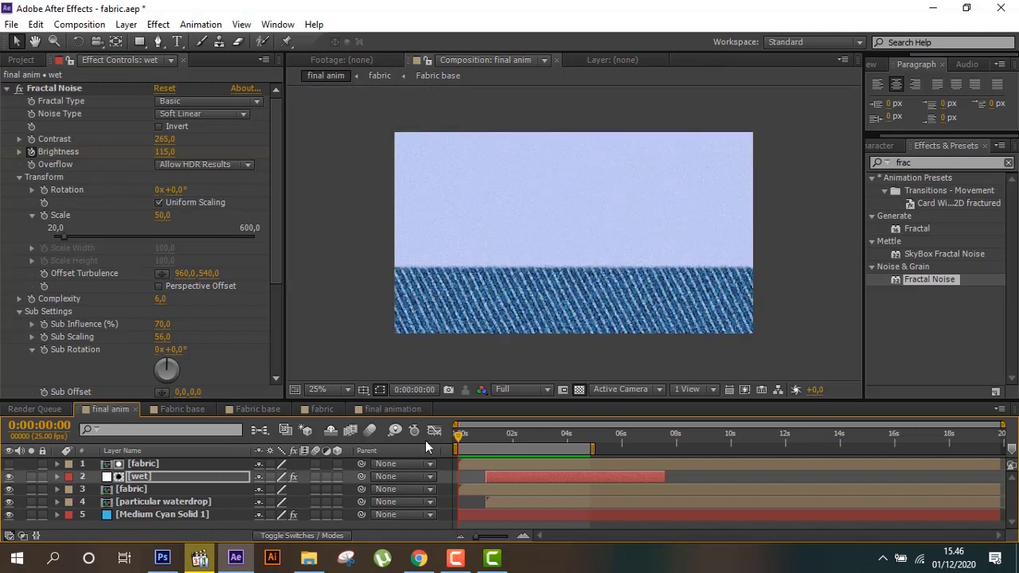
left_click(201, 478)
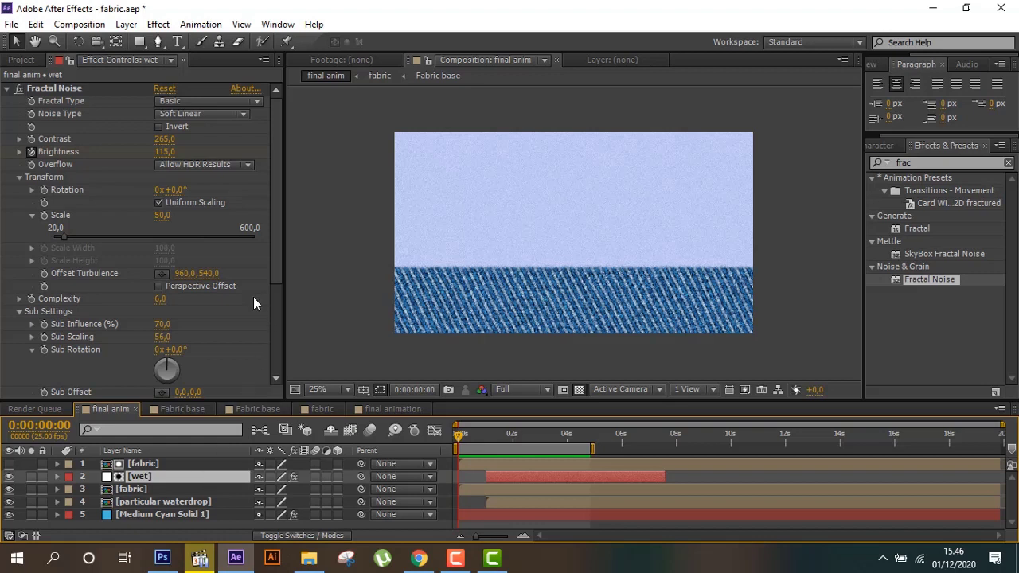
- Check the reference Tint effect, search effects for 'tint', and scrub the timeline back to the start
scroll(254, 297, "down", 2)
scroll(253, 297, "down", 3)
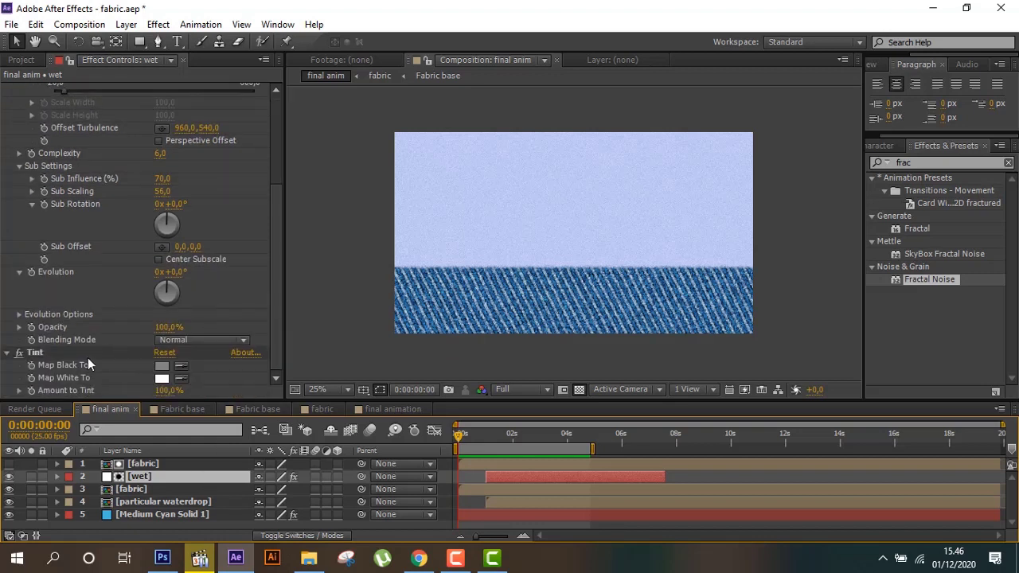
left_click(88, 360)
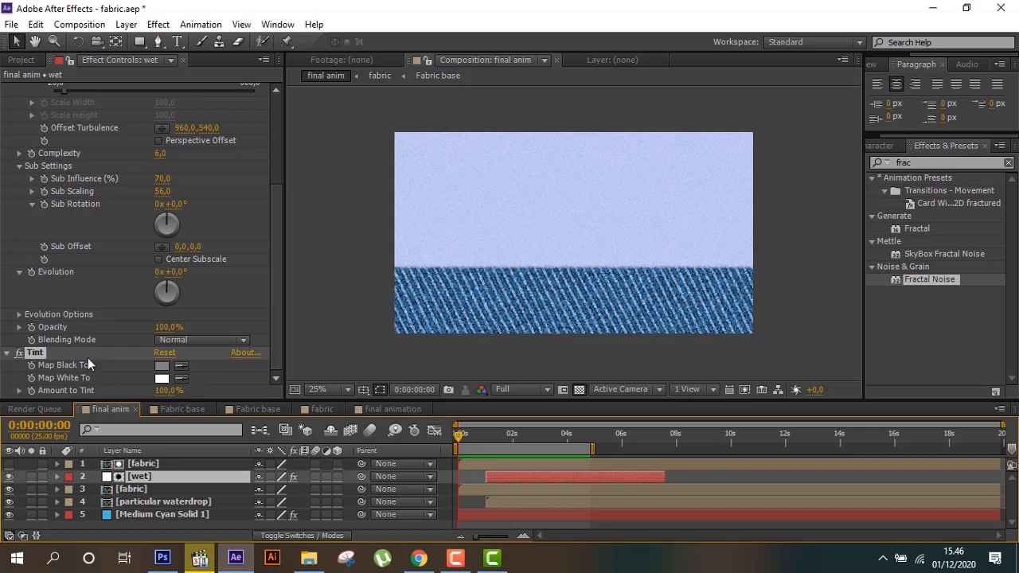
left_click(363, 407)
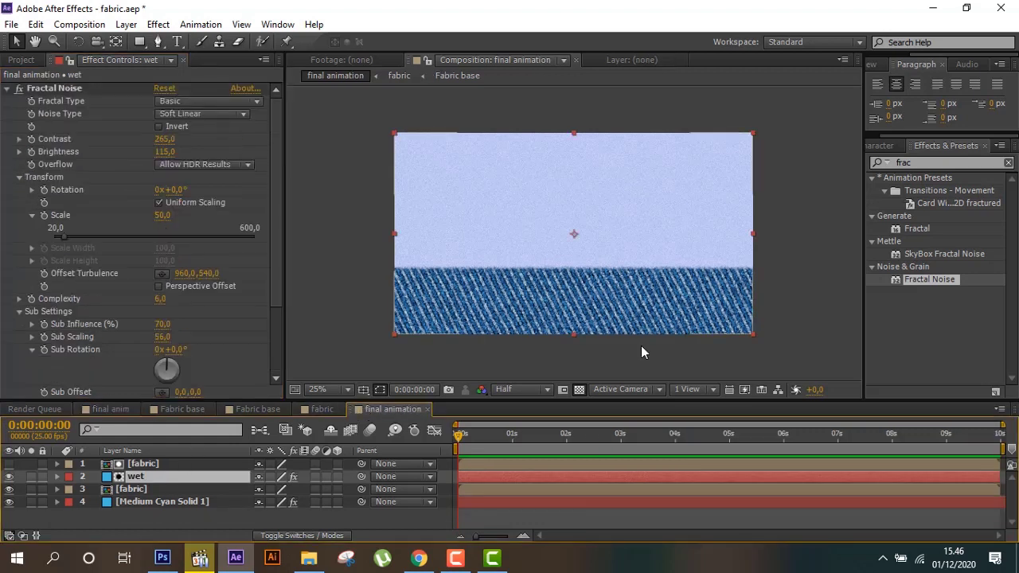
left_click(947, 163)
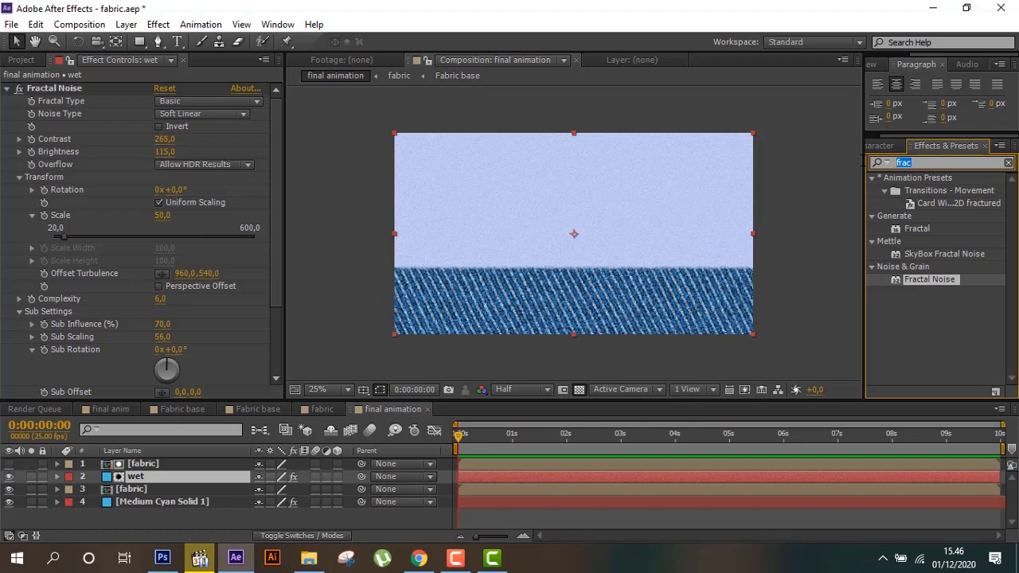
type("tint")
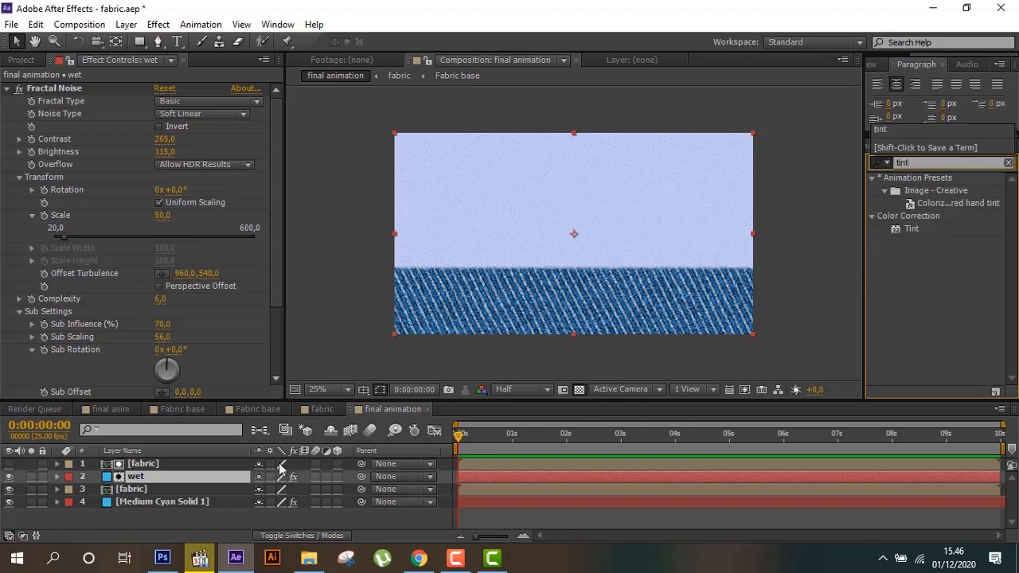
left_click(196, 478)
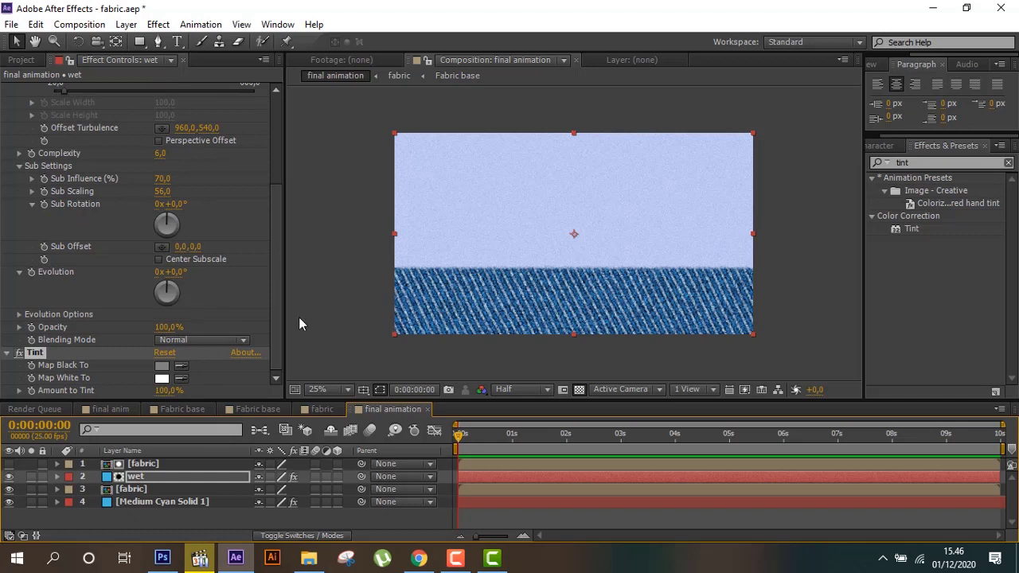
left_click(491, 450)
left_click_drag(492, 450, 458, 447)
- In final anim, check the wet layer's track matte setting without changing it
left_click(112, 409)
left_click(332, 536)
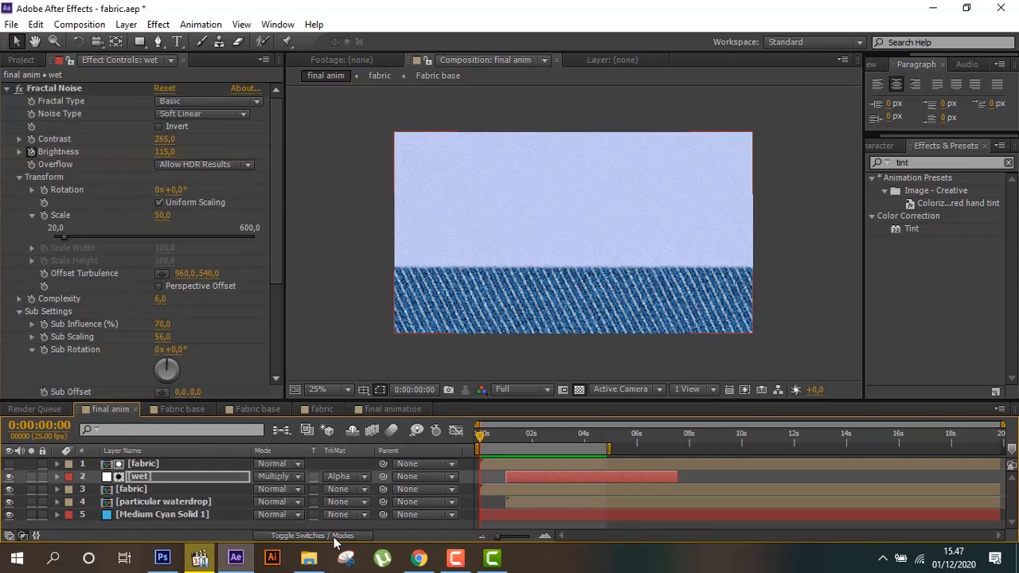
left_click(348, 475)
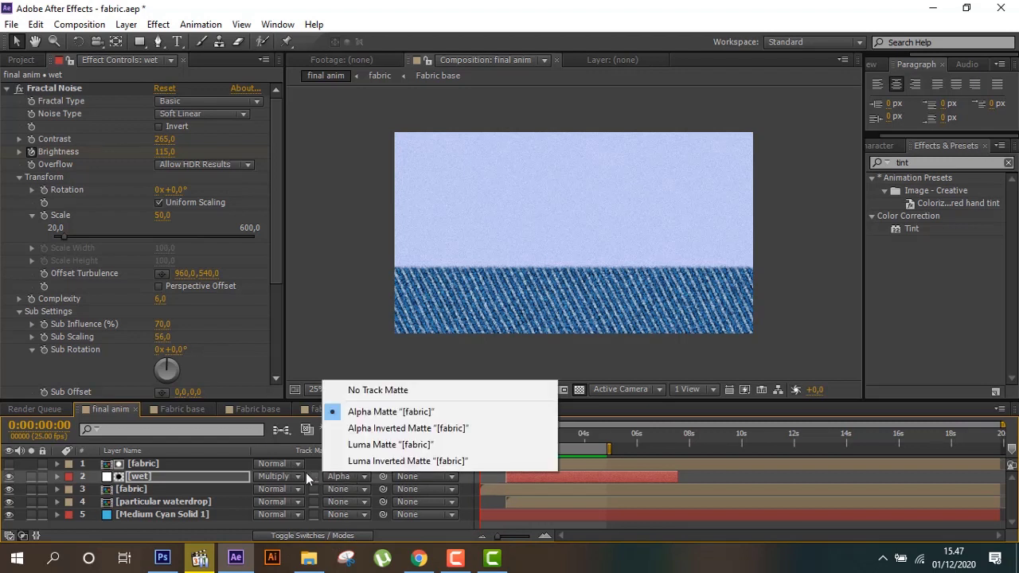
left_click(168, 478)
- Review the wet layer's Mask 1 path keyframes at 2:21, then return to final animation and commit the name 'wet'
left_click(555, 434)
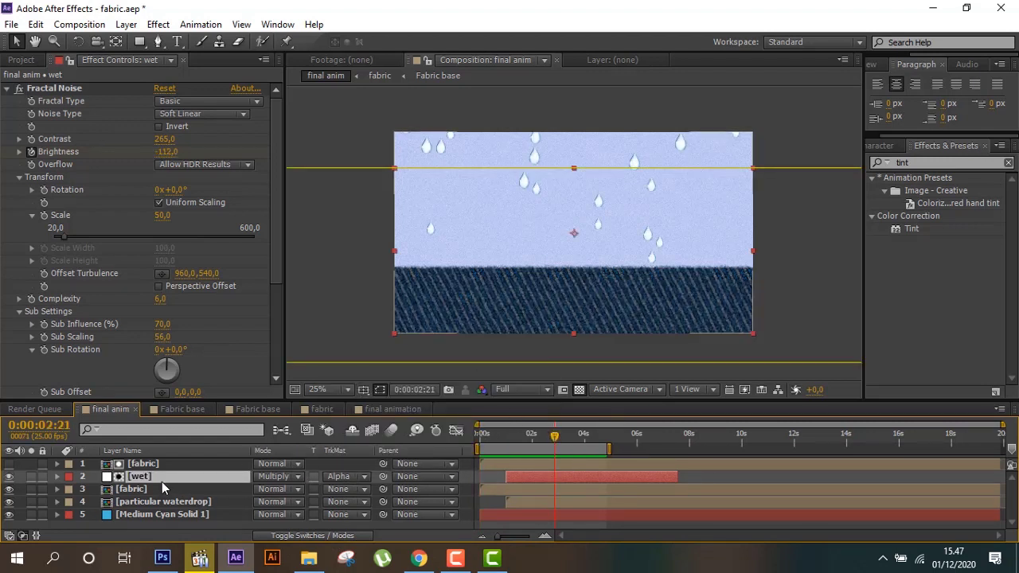
key("comma")
key("comma")
key("comma")
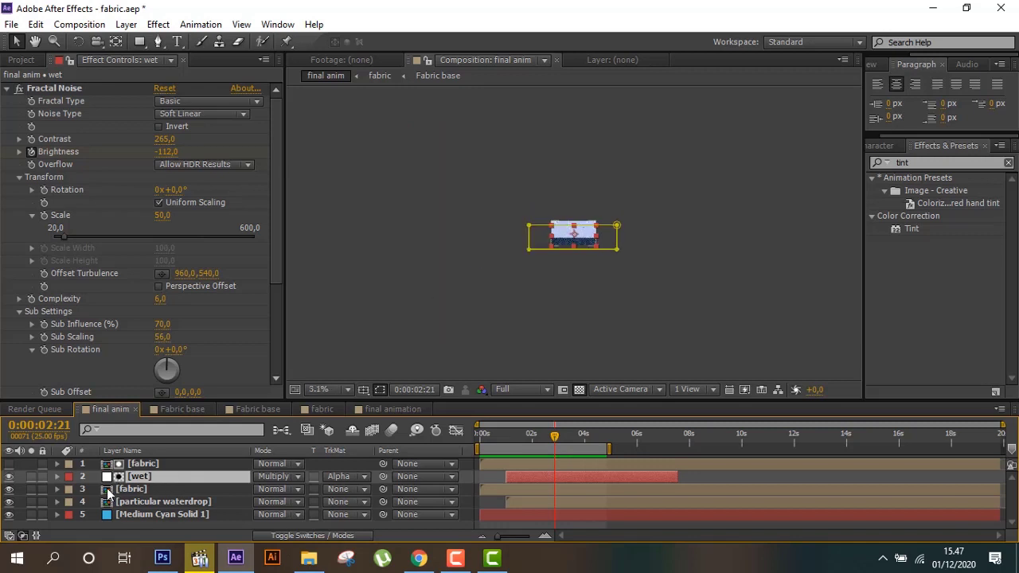
key("m")
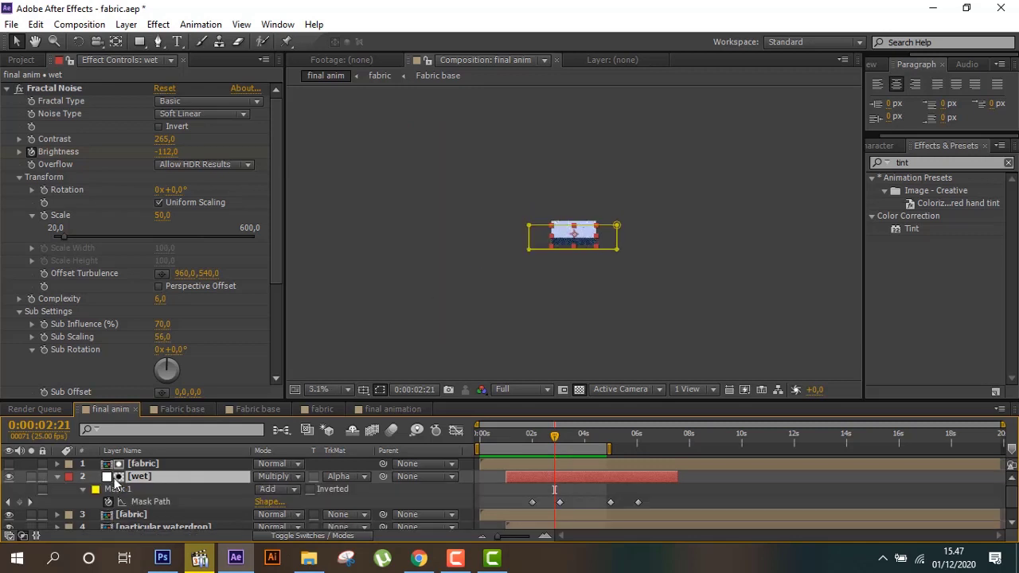
key("j")
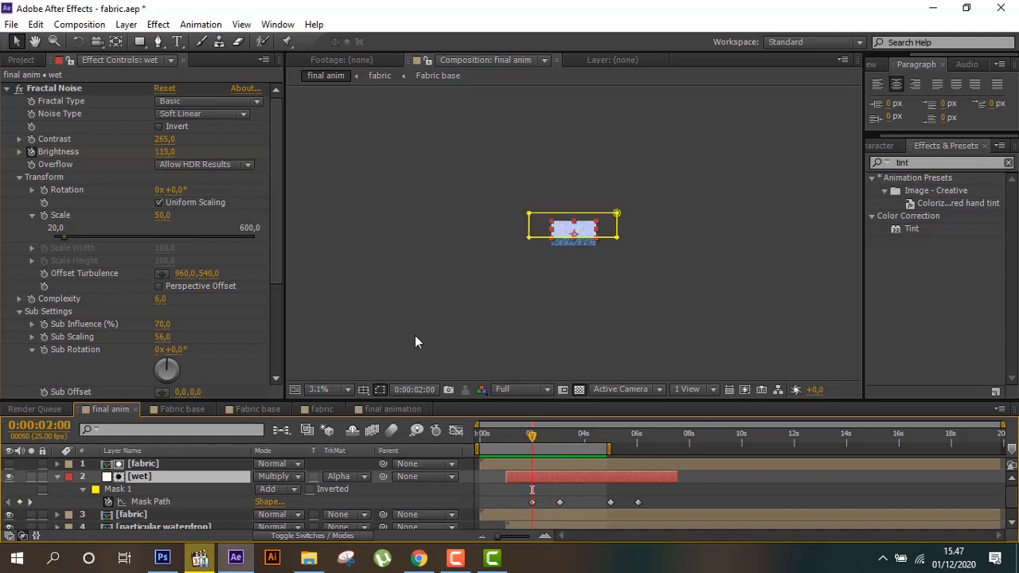
key("period")
key("period")
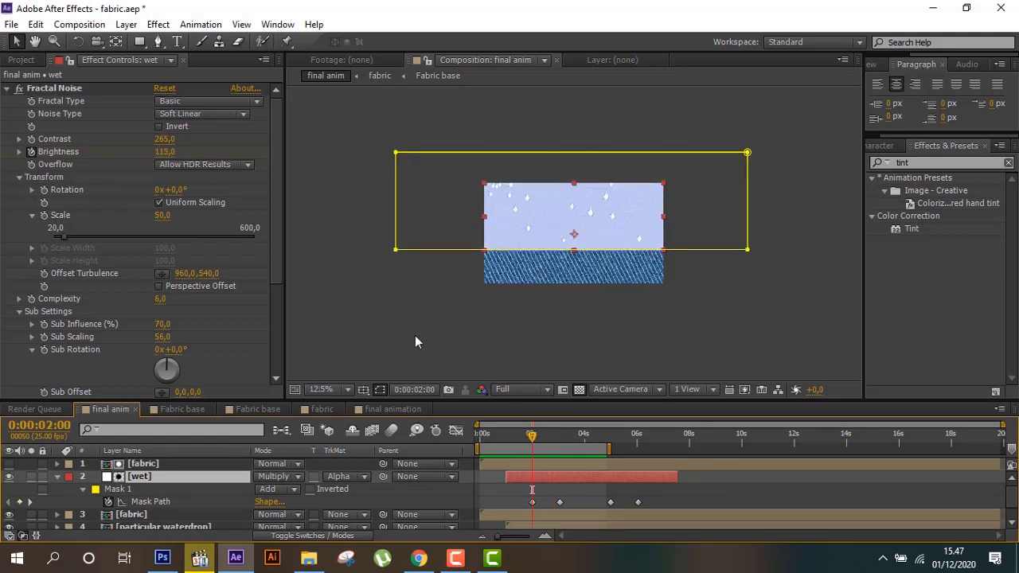
left_click(398, 409)
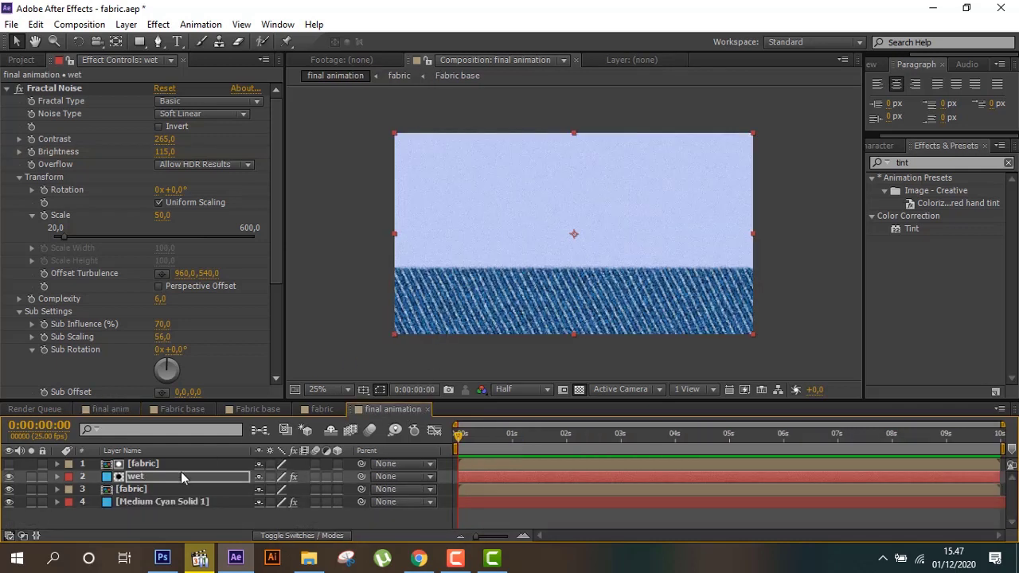
key("Return")
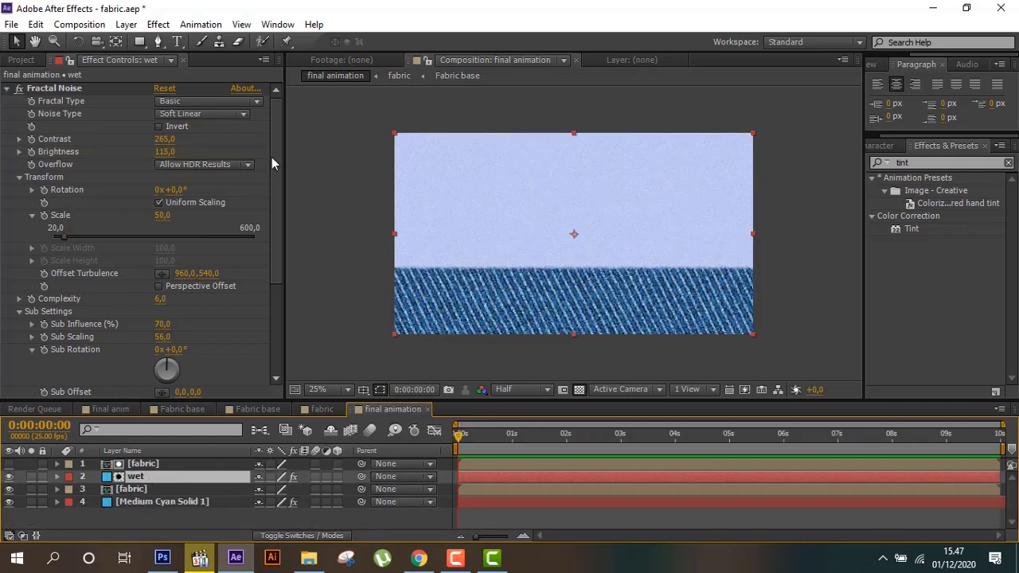
- Draw a rectangular mask across the top of the wet layer and expand its mask properties
left_click(137, 43)
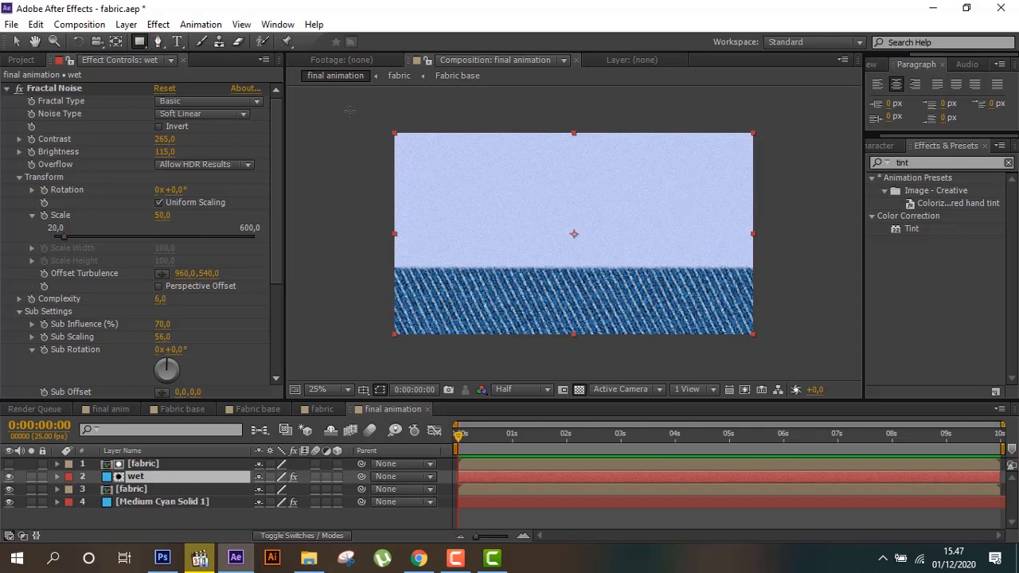
left_click_drag(344, 112, 778, 263)
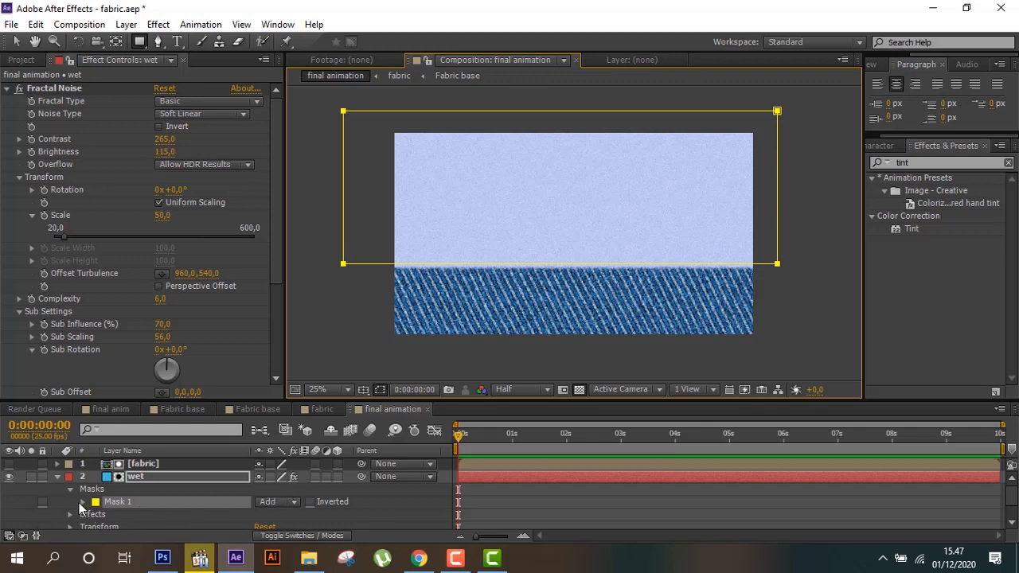
left_click(79, 507)
left_click(83, 502)
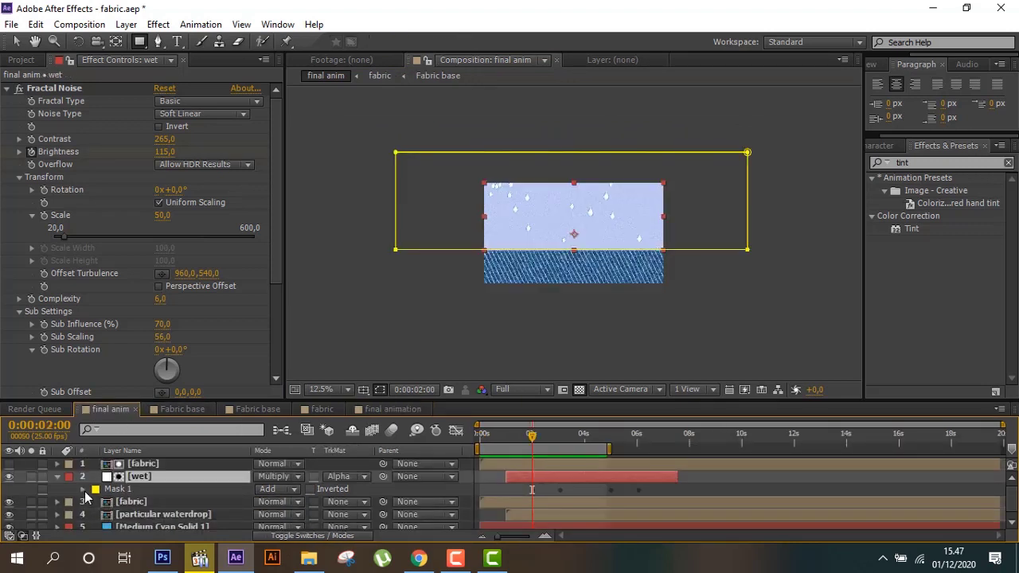
left_click(83, 489)
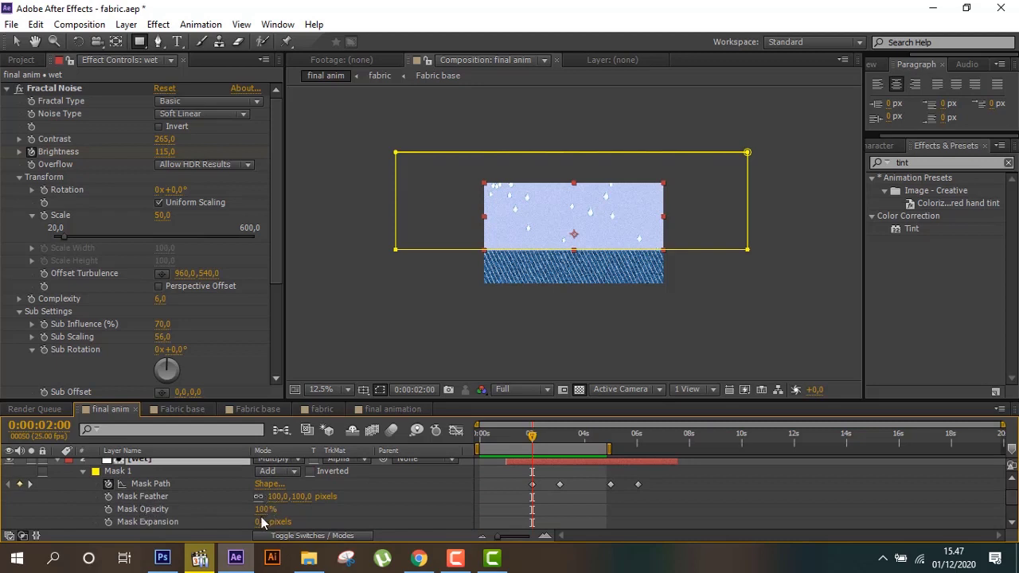
scroll(215, 499, "down", 2)
scroll(214, 499, "up", 2)
- Set the wet layer's Mask Feather to 100 pixels, comparing against the final anim reference
left_click(390, 410)
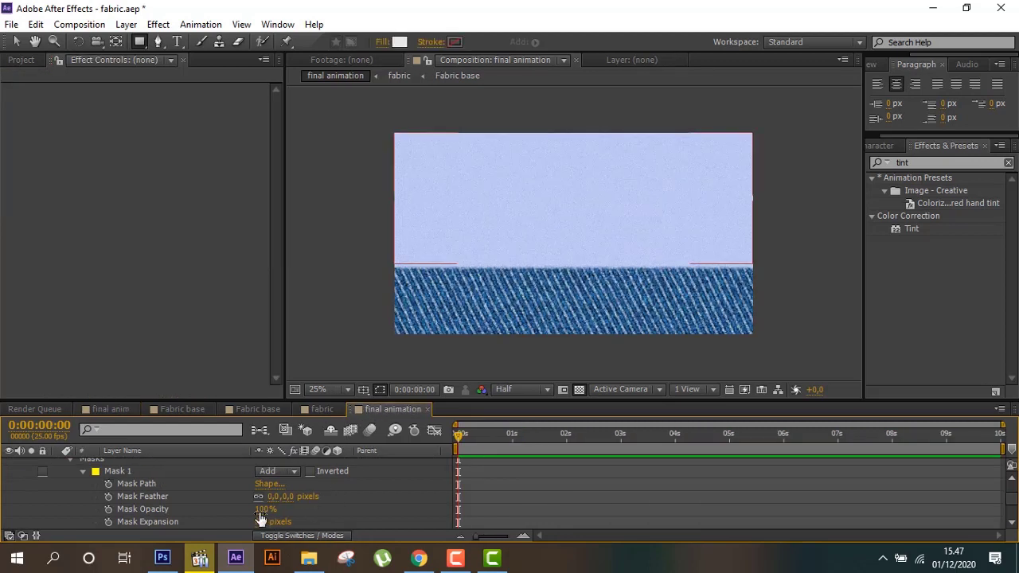
left_click(115, 409)
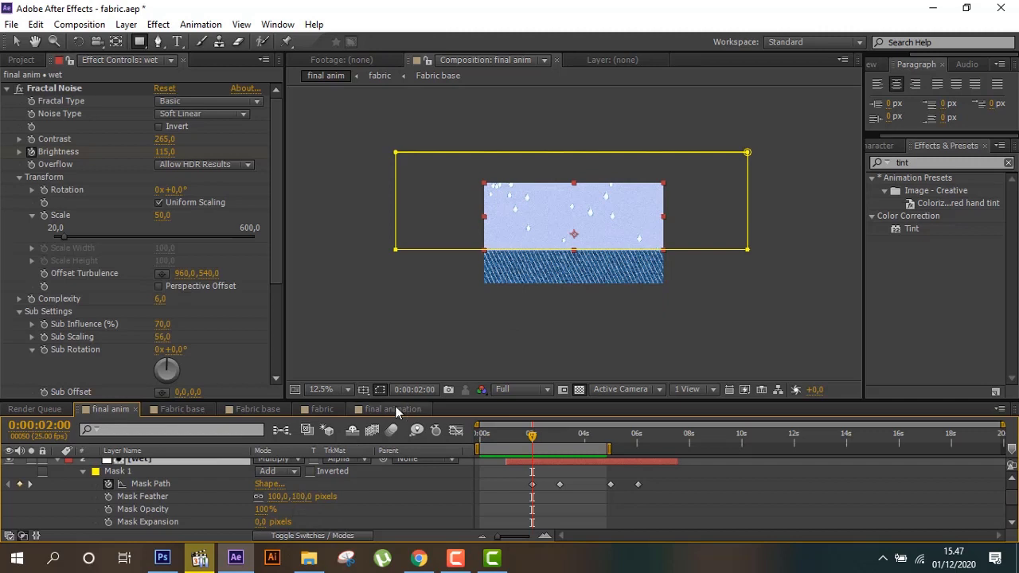
left_click(403, 409)
left_click(285, 497)
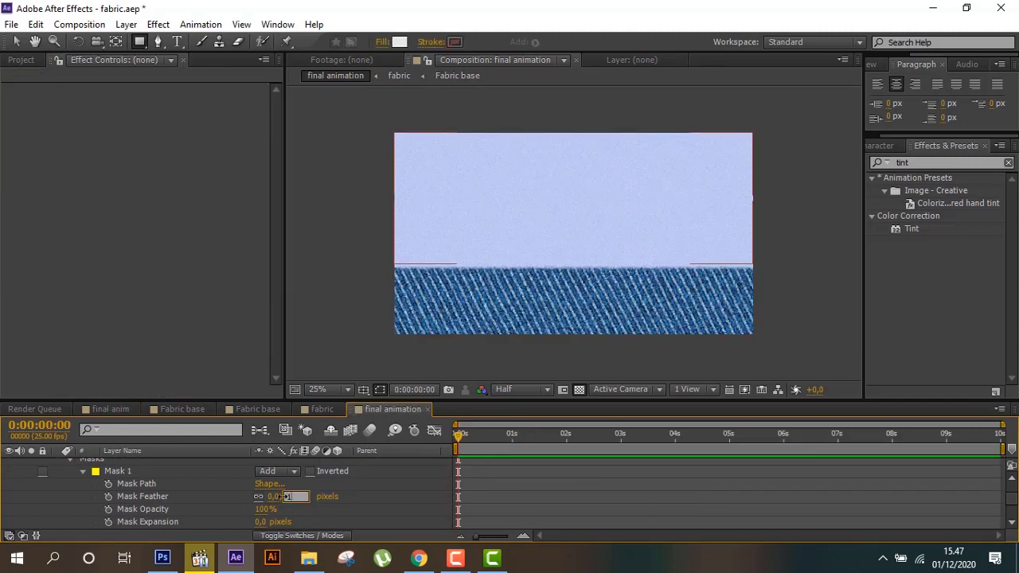
type("100")
key("Return")
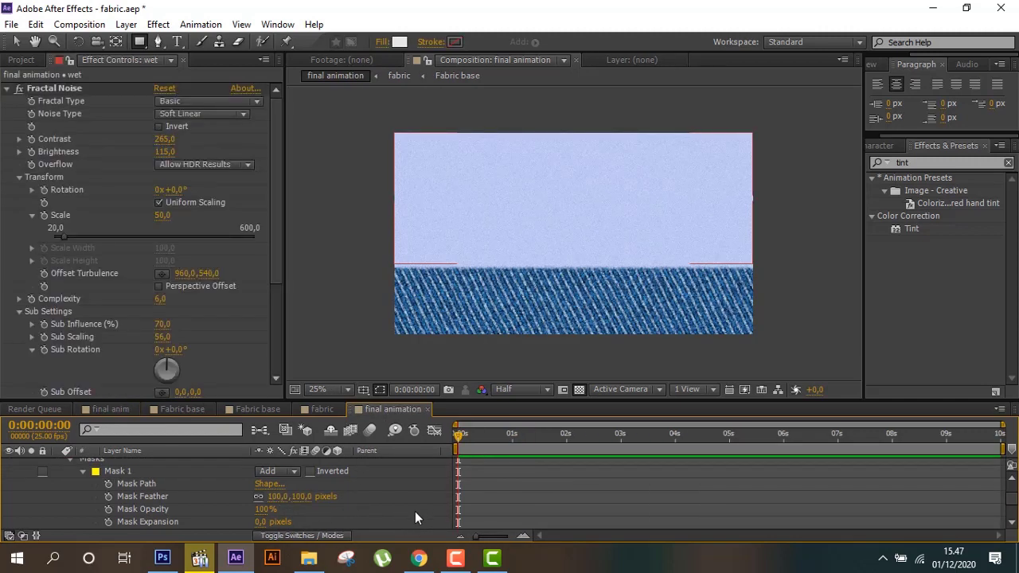
- In final anim, step through the Mask Path keyframes from 0:00:02:11 to 0:00:05:18 as the mask descends
left_click(118, 414)
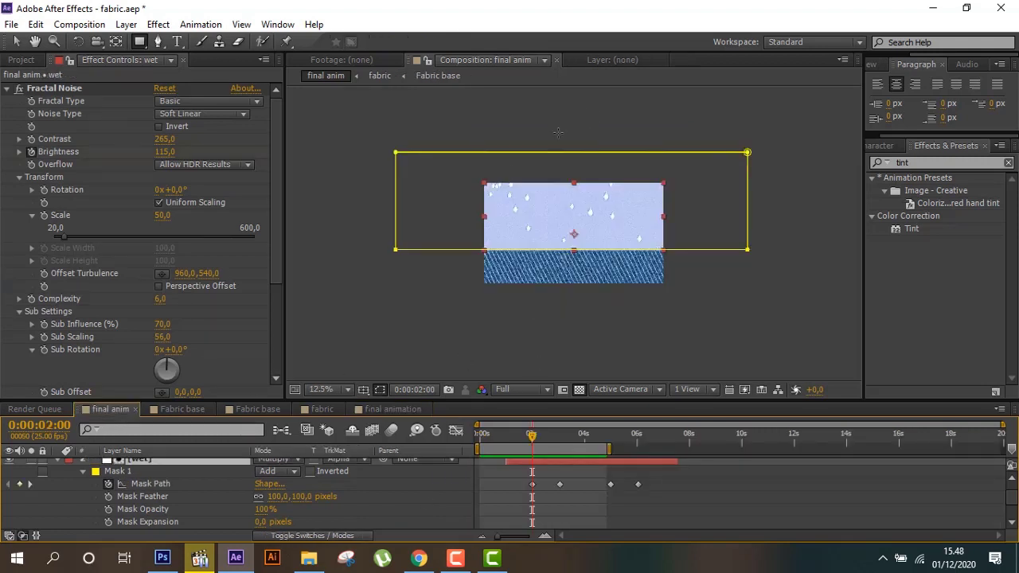
left_click(167, 484)
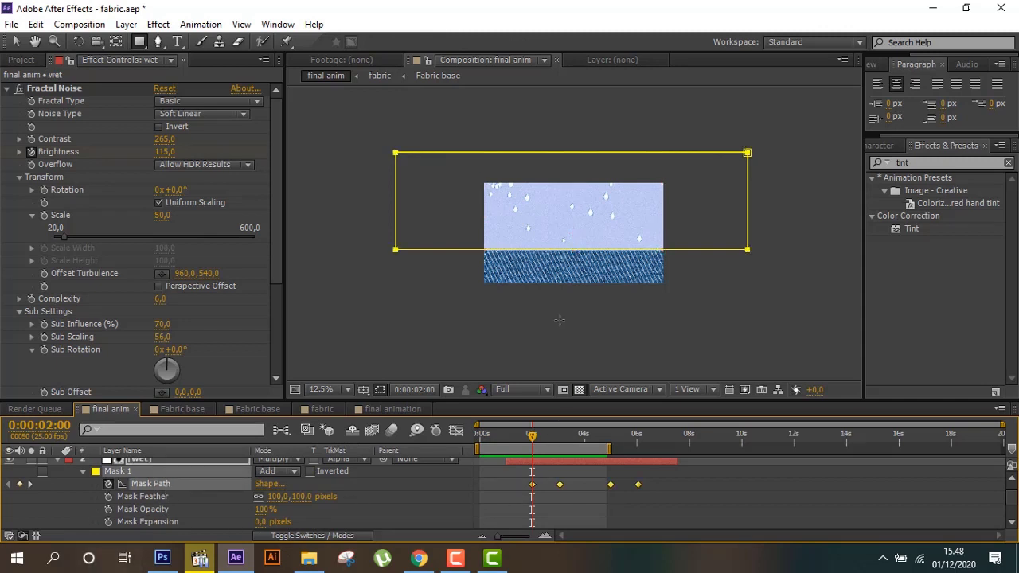
key("k")
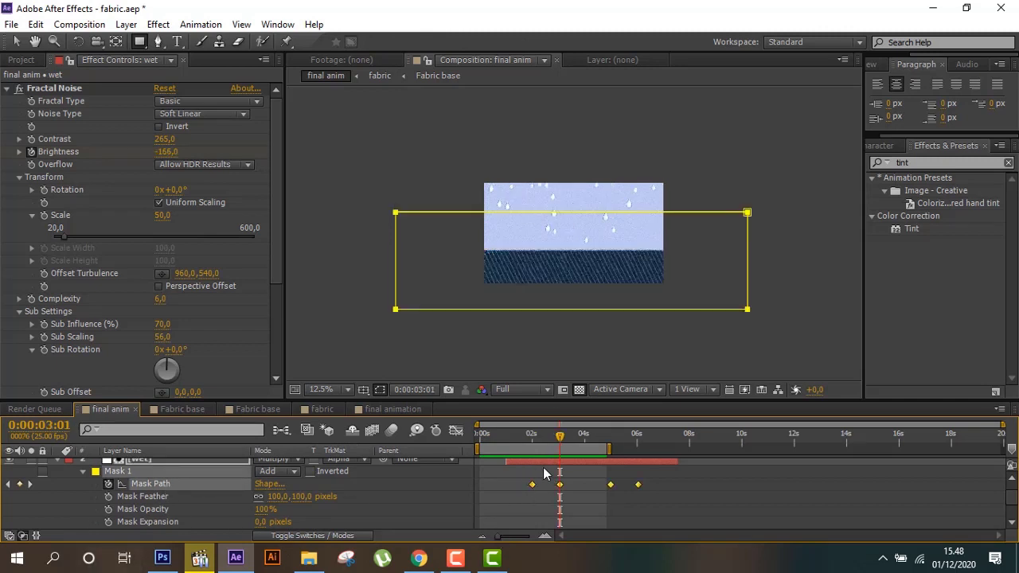
key("j")
left_click(545, 437)
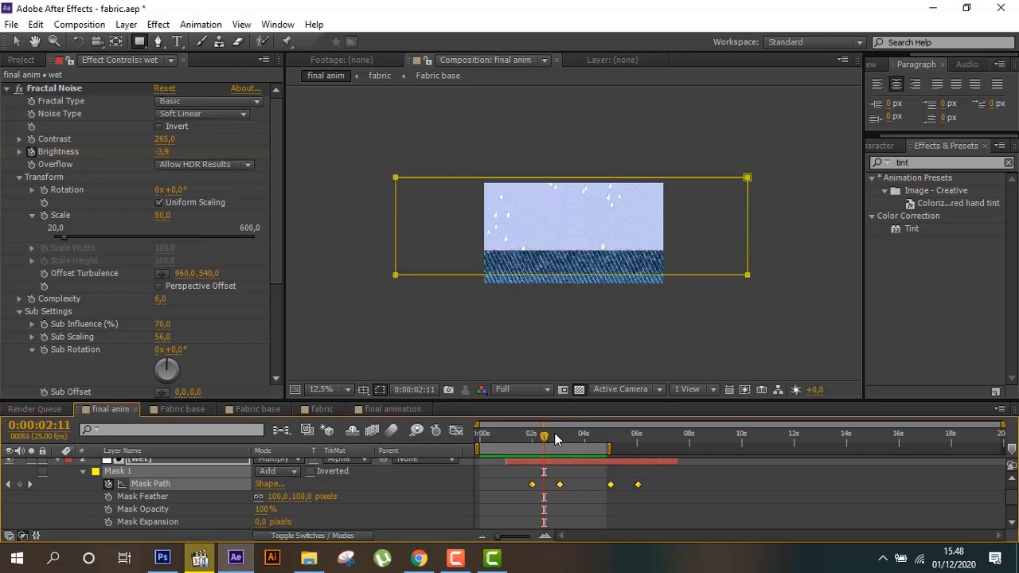
left_click_drag(556, 439, 560, 437)
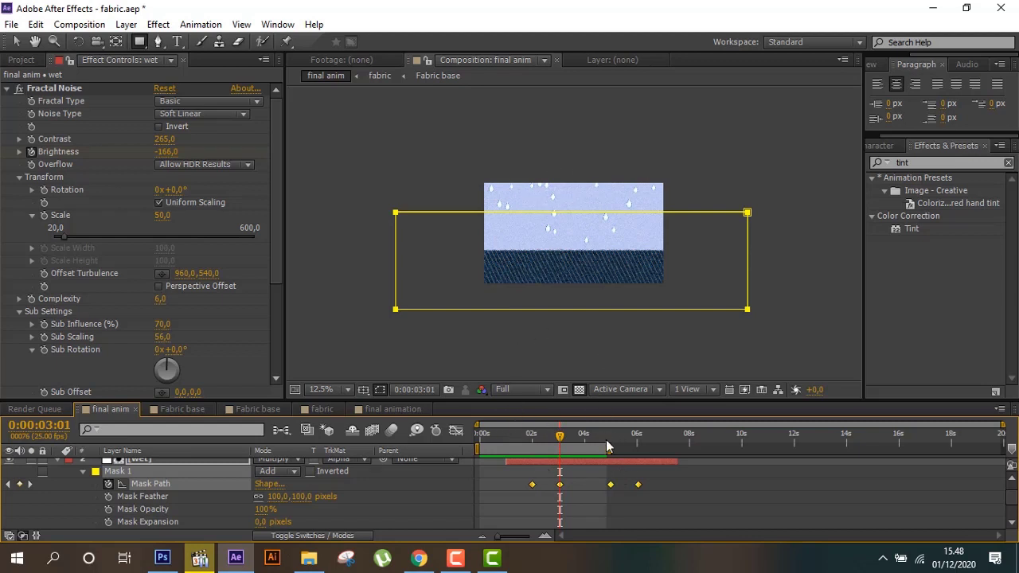
left_click_drag(607, 443, 630, 436)
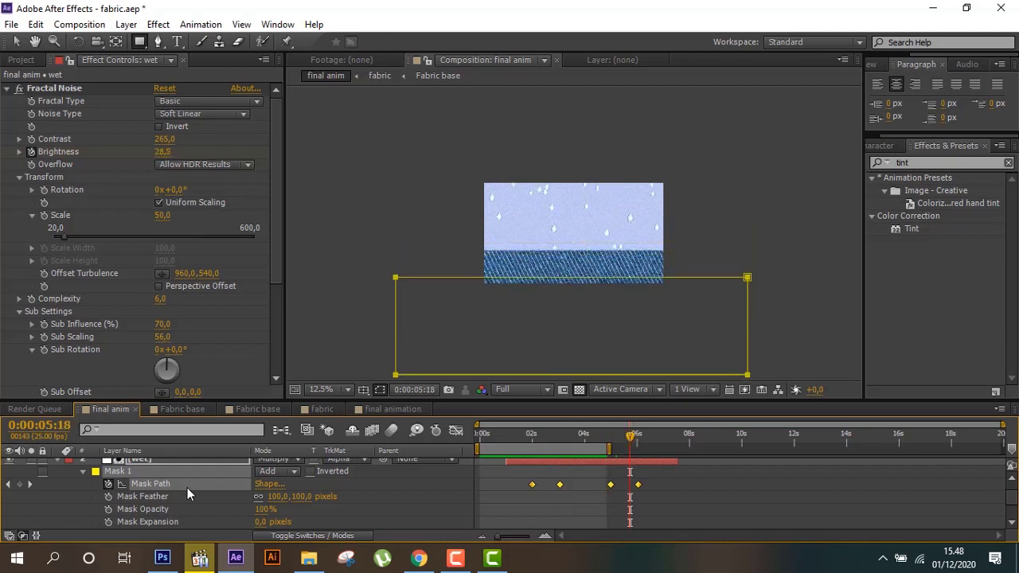
scroll(166, 489, "up", 1)
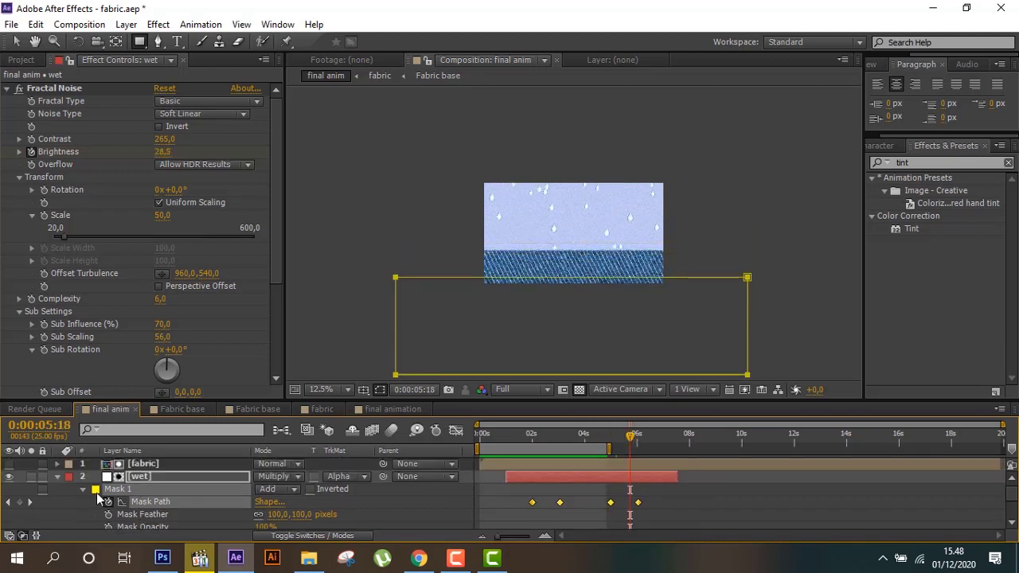
- Open the particular waterdrop precomp and scrub its timeline to 0:00:25:09
left_click(57, 478)
left_click(182, 503)
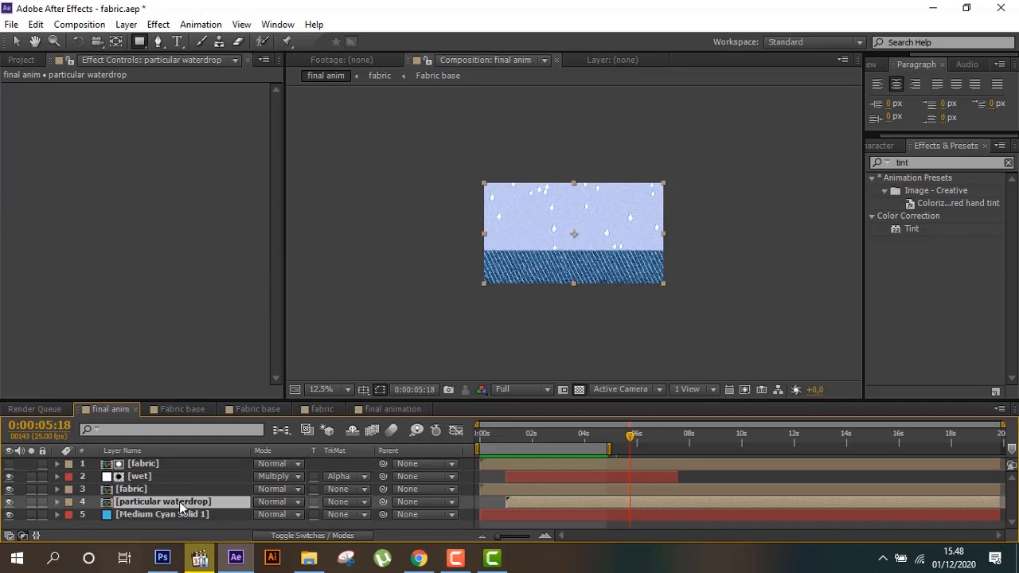
double_click(180, 503)
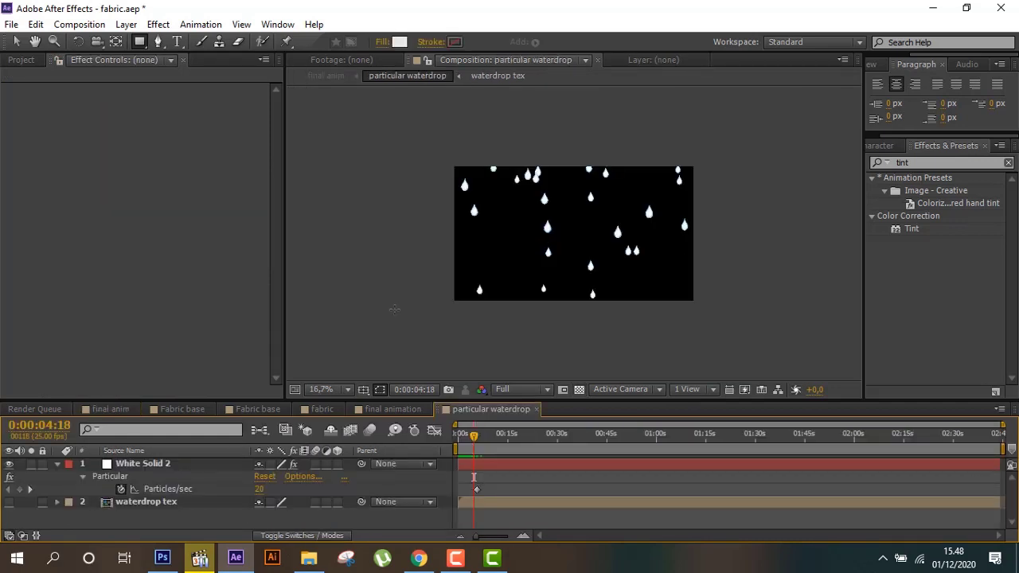
left_click(457, 456)
left_click_drag(457, 456, 542, 436)
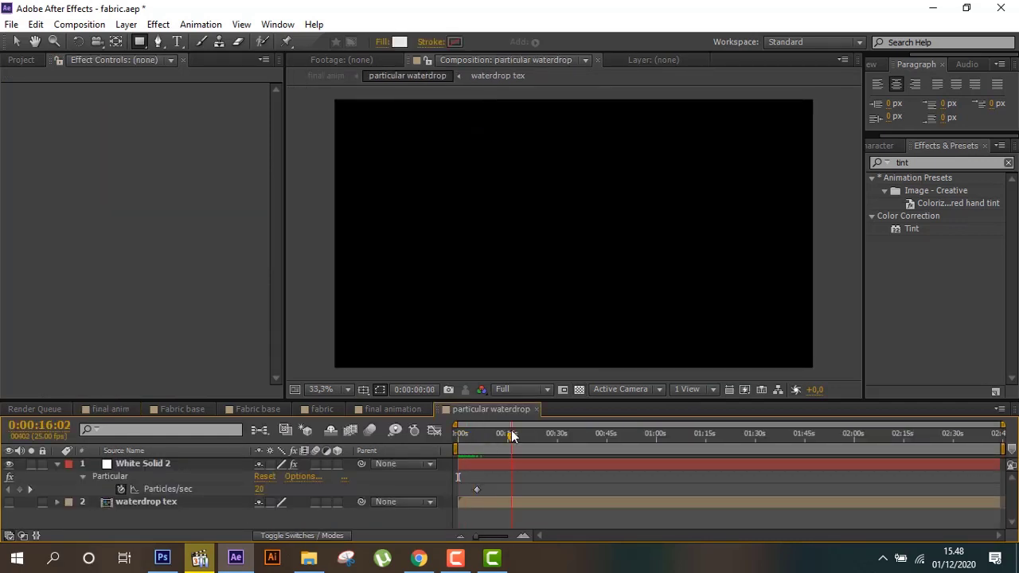
scroll(537, 318, "down", 1)
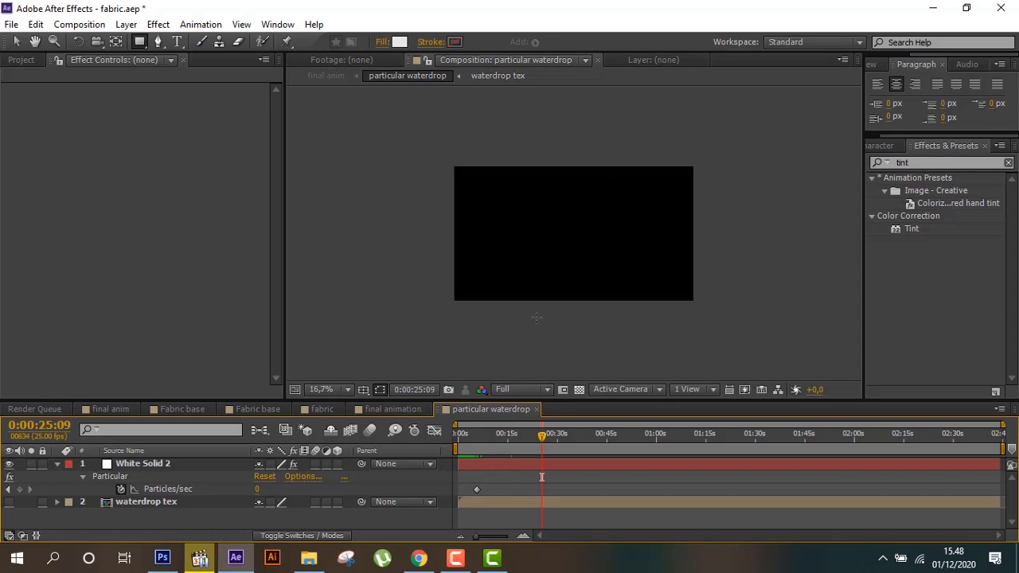
- Select White Solid 2, then open the waterdrop tex precomp holding WaterDrop.png
left_click(16, 42)
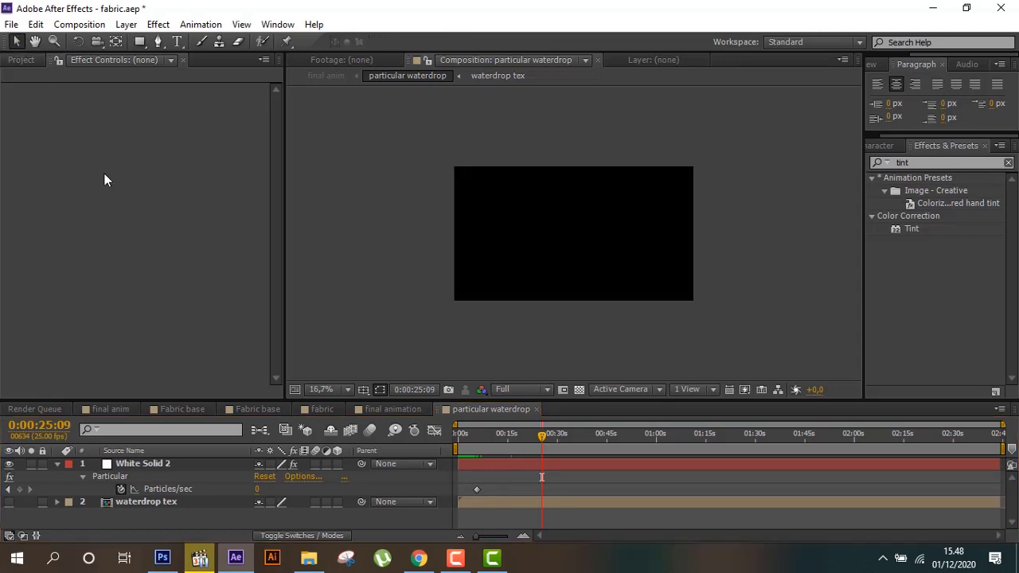
left_click(174, 463)
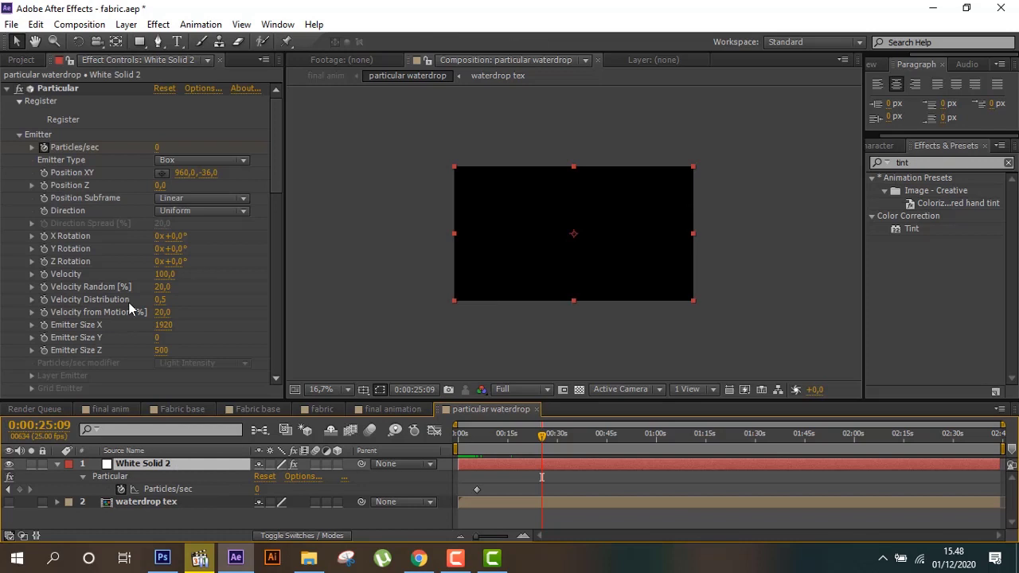
double_click(192, 503)
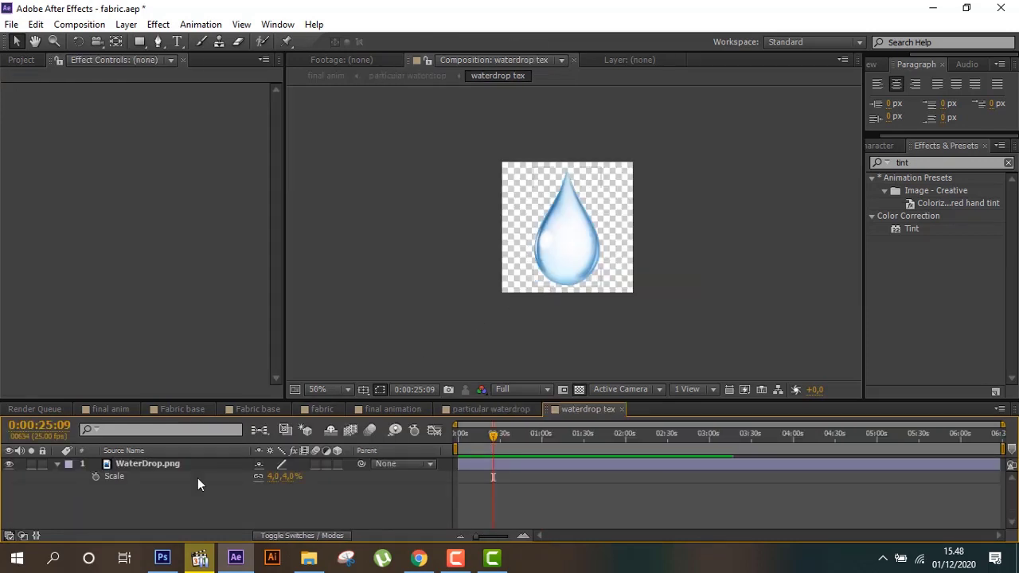
- Check the waterdrop tex comp settings (350×350 px), cancel, and close the waterdrop tex tab
left_click(176, 468)
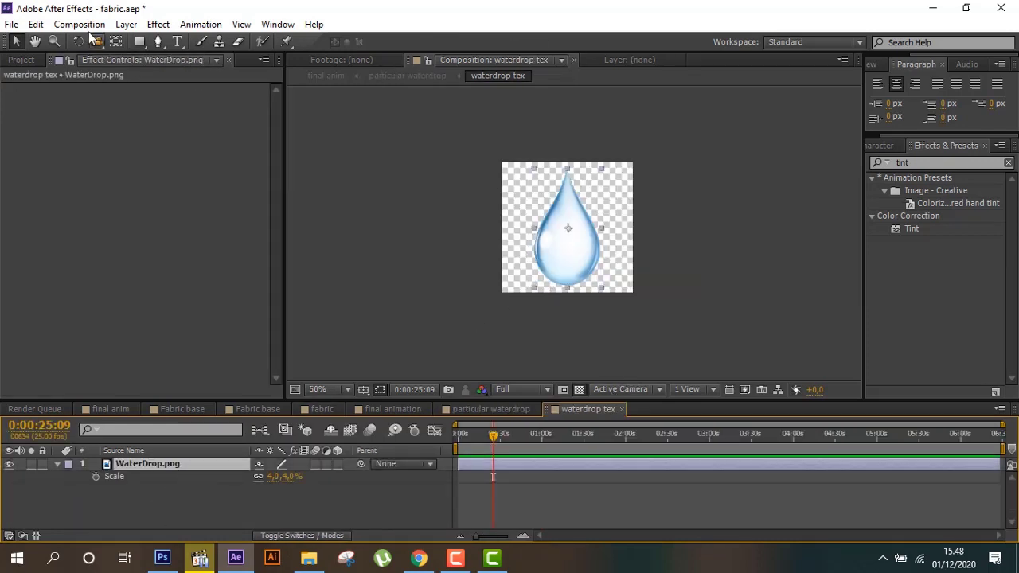
left_click(79, 23)
left_click(95, 61)
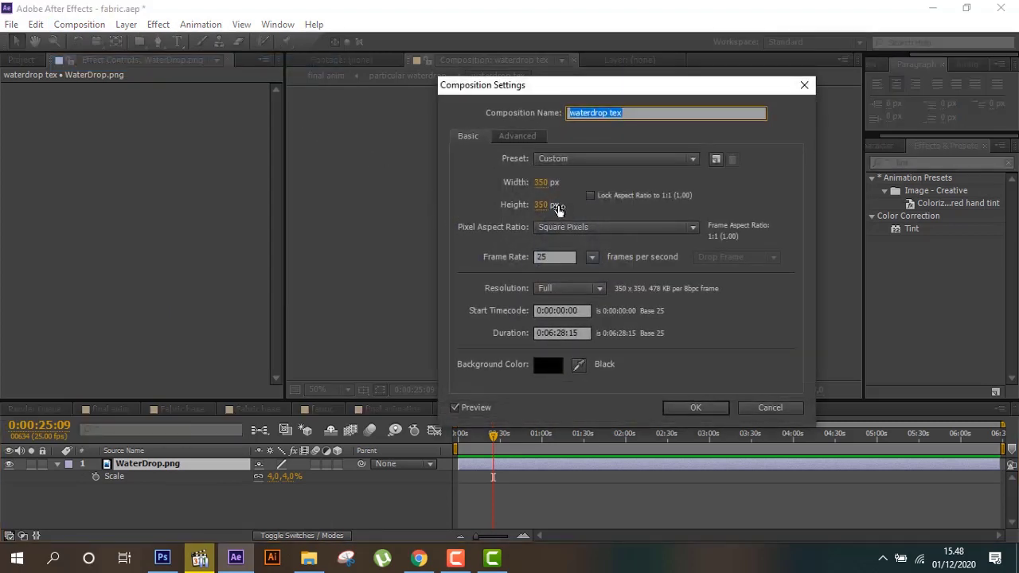
left_click(761, 409)
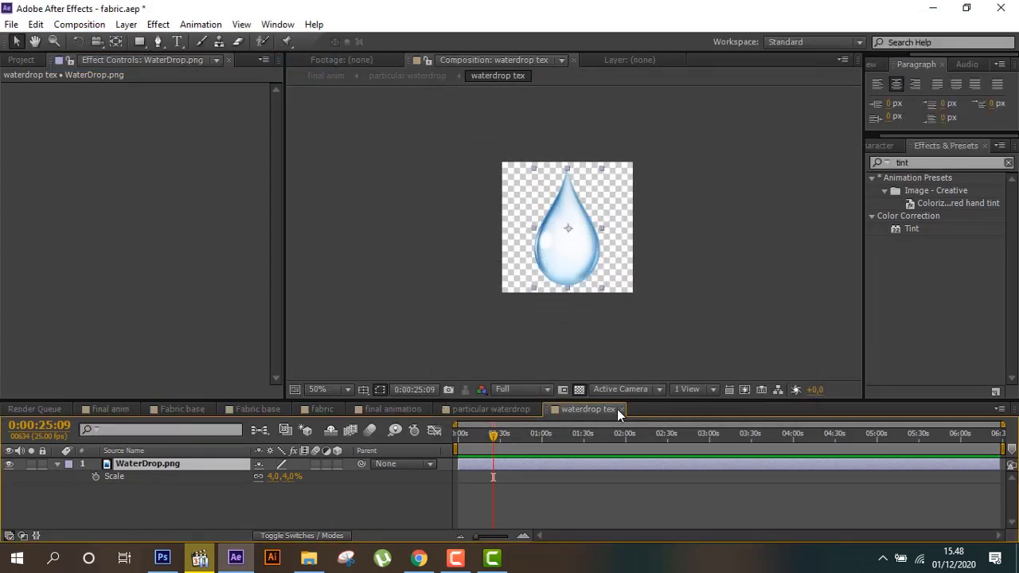
left_click(620, 409)
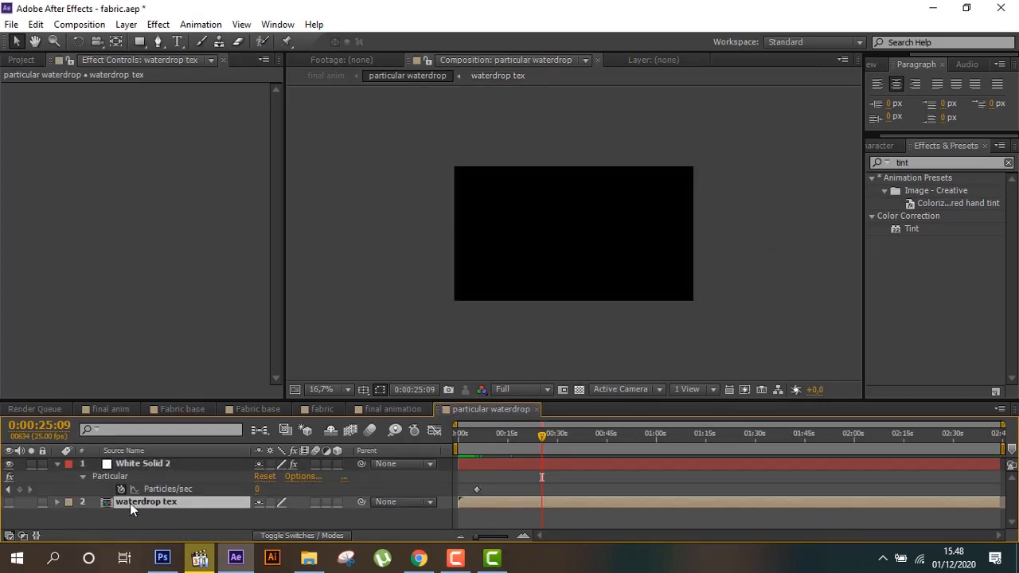
- Inspect White Solid 2's Particles/sec keyframes: 20 at 0:00:05:15, dropping to 0 at 0:00:05:16
left_click(172, 461)
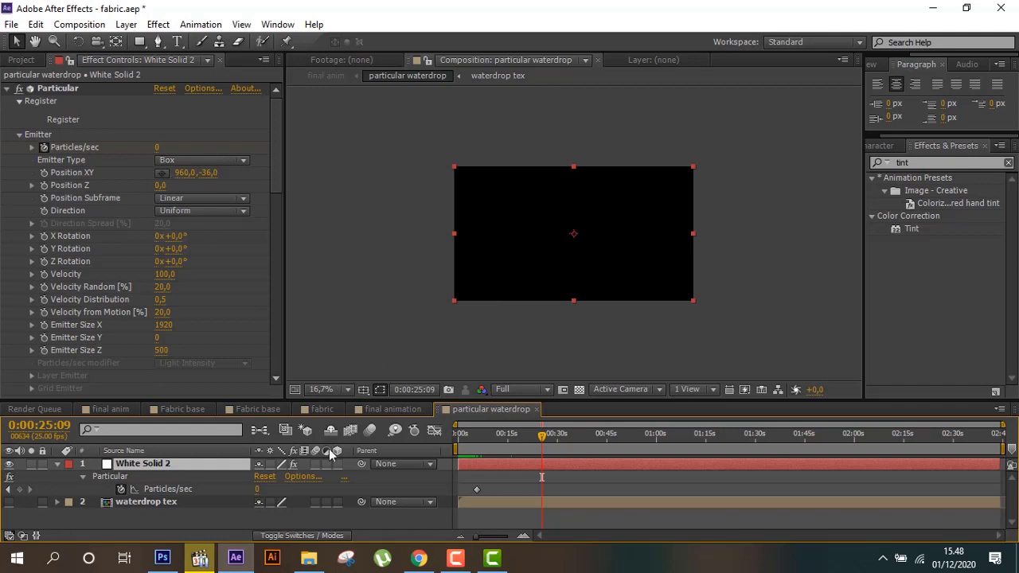
key("u")
key("u")
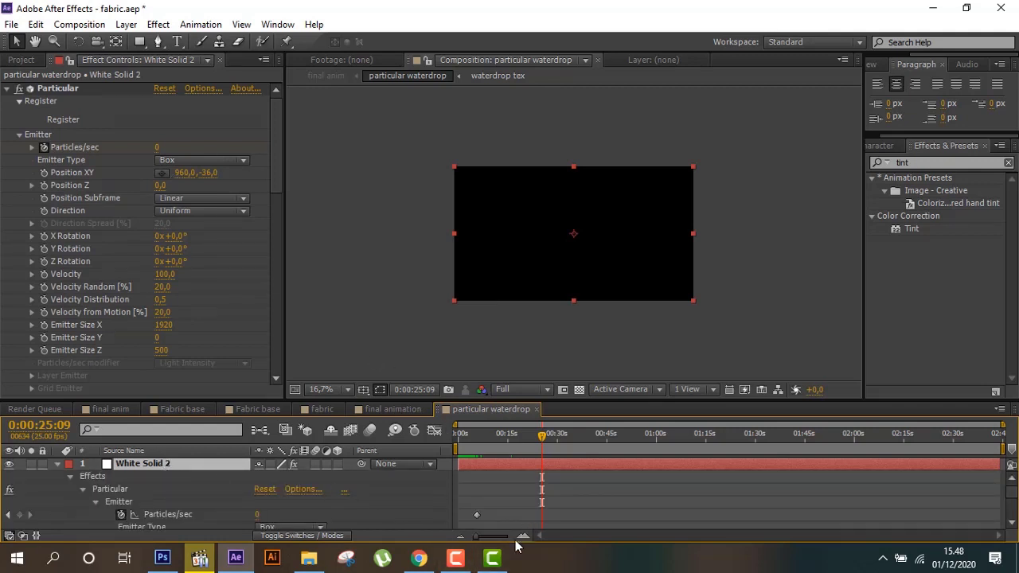
mouse_move(515, 539)
left_mouse_down()
mouse_move(603, 538)
mouse_move(580, 533)
left_mouse_up()
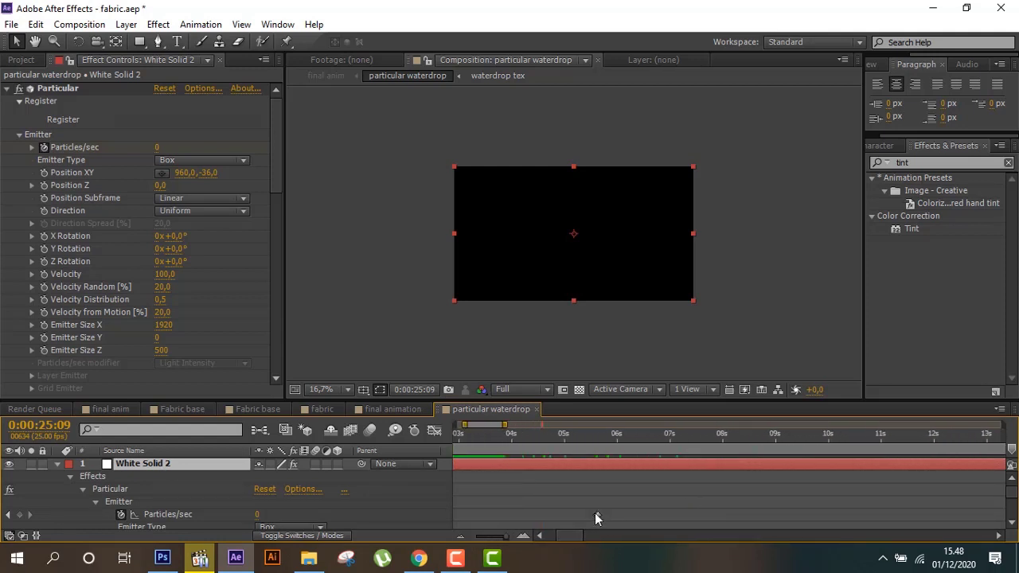
left_click(595, 513)
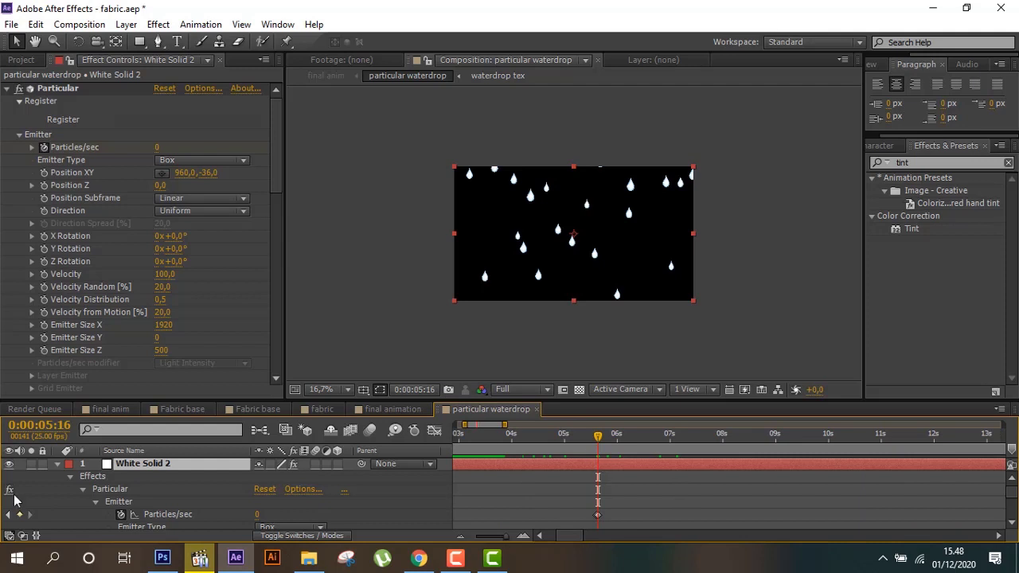
key("Page_Up")
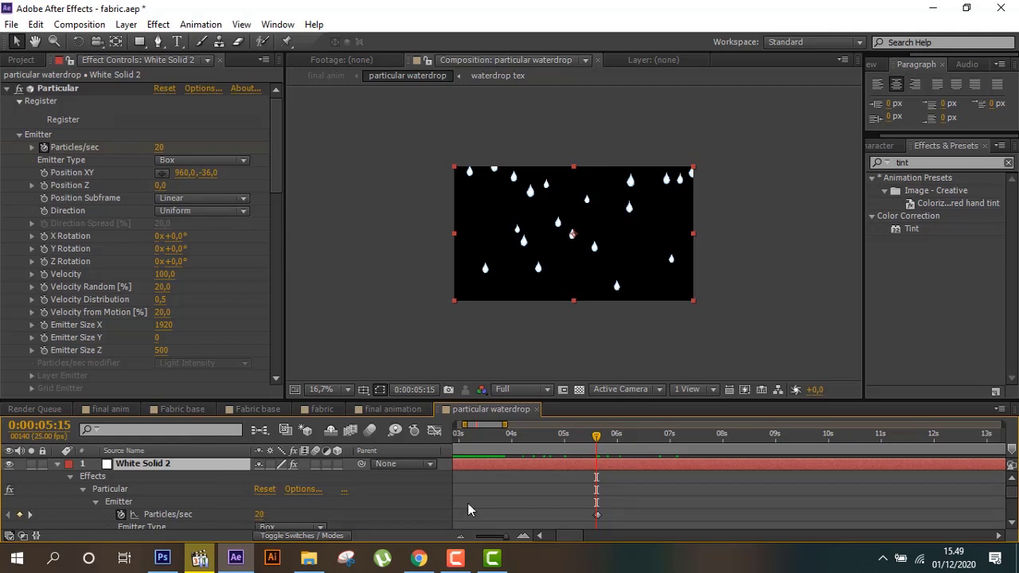
key("Page_Down")
left_click_drag(275, 516, 258, 519)
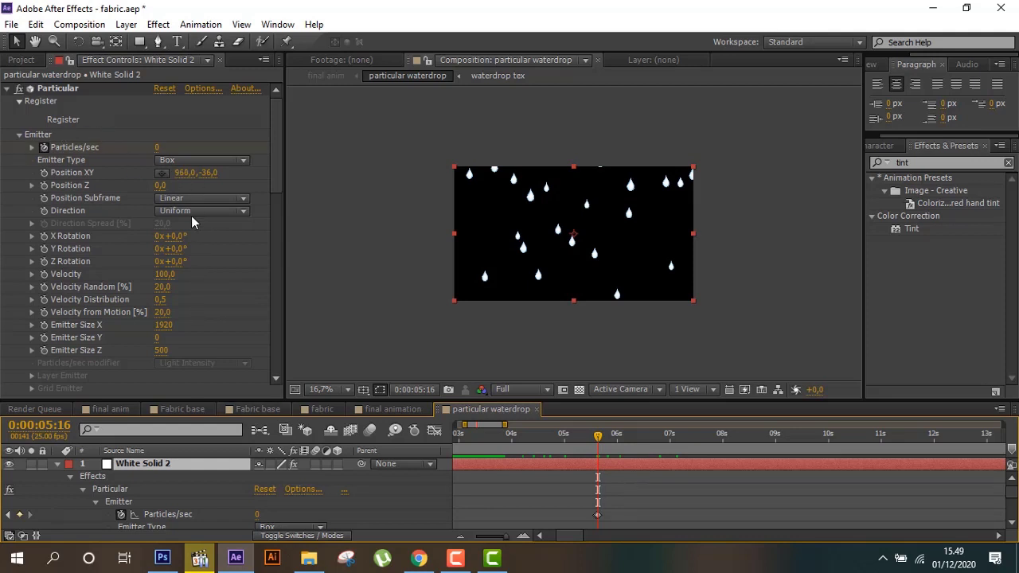
- Expand Particular's Particle Texture settings and confirm they use the waterdrop tex layer
scroll(182, 227, "down", 2)
scroll(181, 226, "down", 1)
scroll(180, 226, "down", 2)
scroll(181, 226, "up", 4)
scroll(181, 222, "up", 2)
scroll(117, 314, "down", 4)
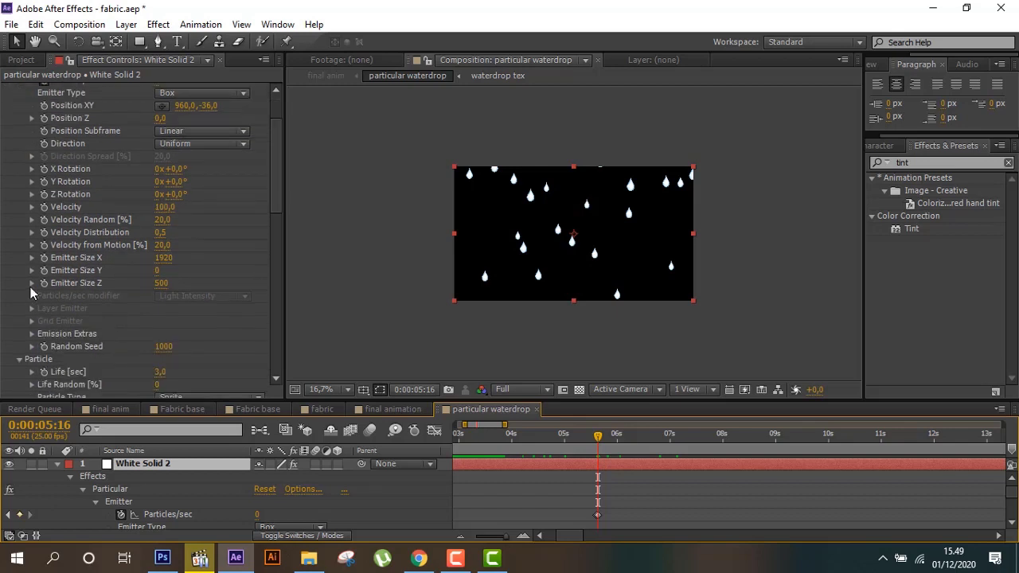
scroll(36, 366, "down", 2)
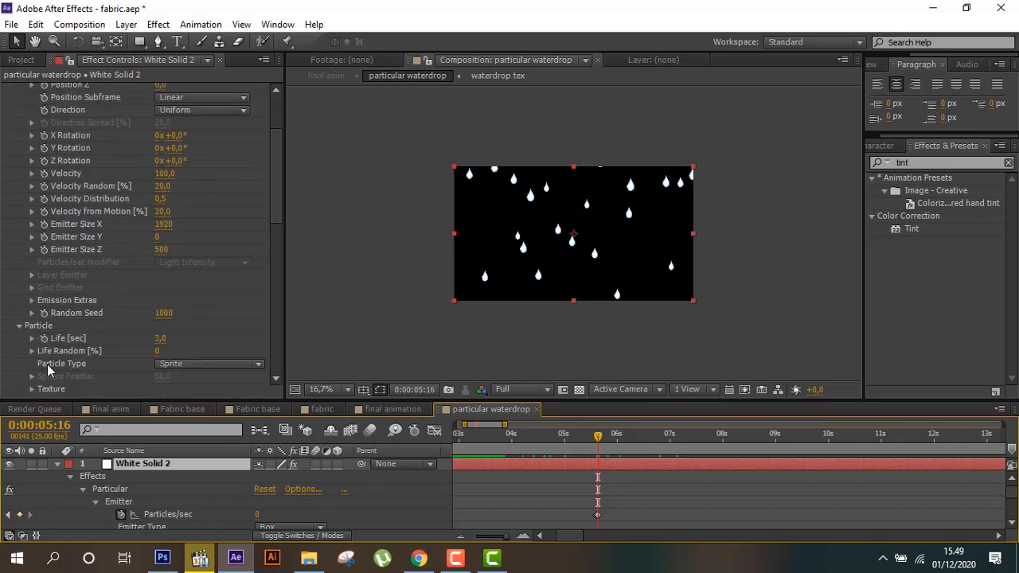
scroll(48, 369, "down", 4)
left_click(32, 322)
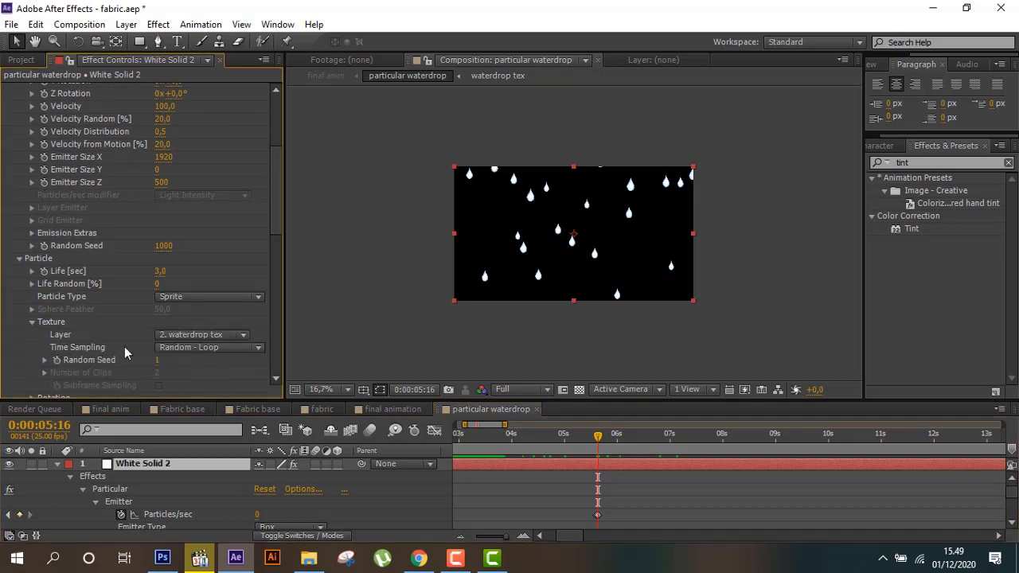
scroll(156, 480, "down", 5)
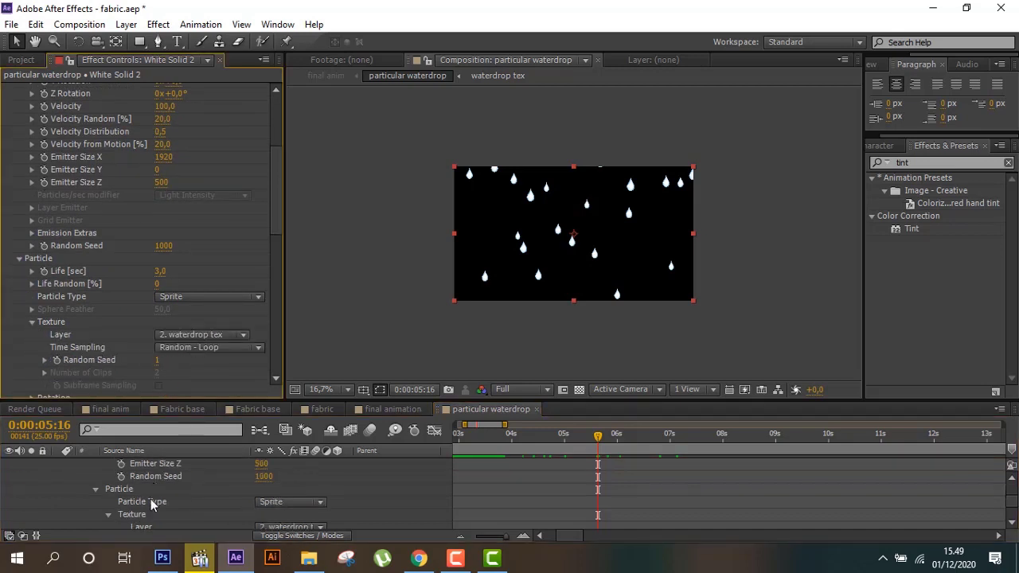
scroll(152, 506, "down", 5)
left_click(160, 523)
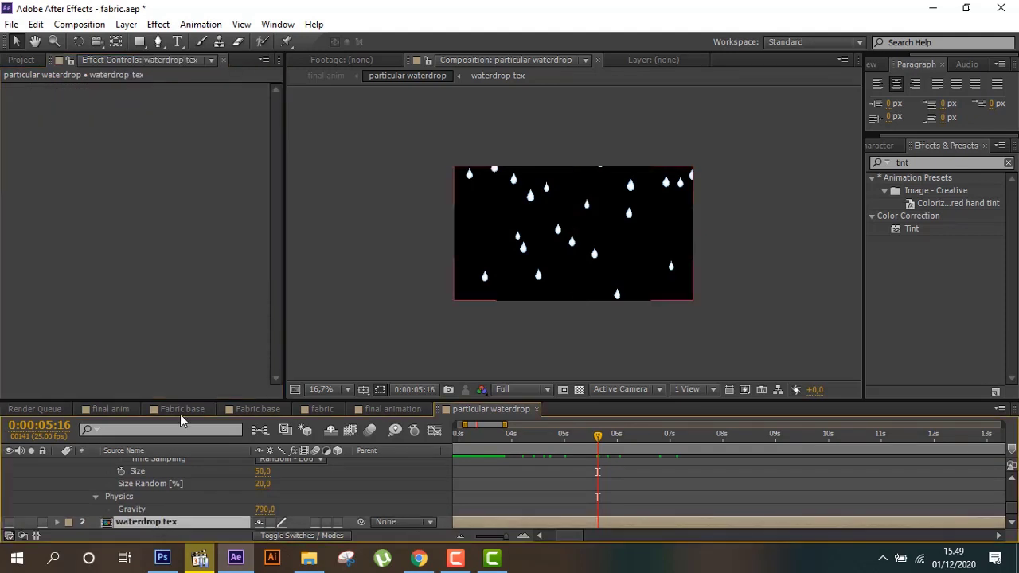
scroll(157, 477, "up", 3)
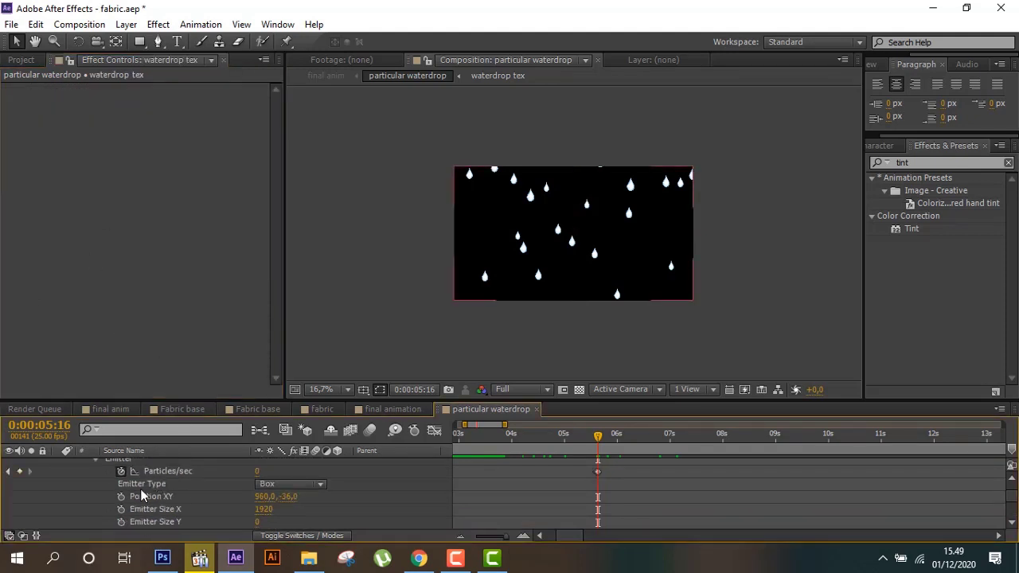
scroll(140, 489, "up", 3)
left_click(155, 466)
- Expand Particular's Physics Air settings and confirm Gravity is 790
scroll(194, 298, "down", 5)
scroll(193, 300, "down", 3)
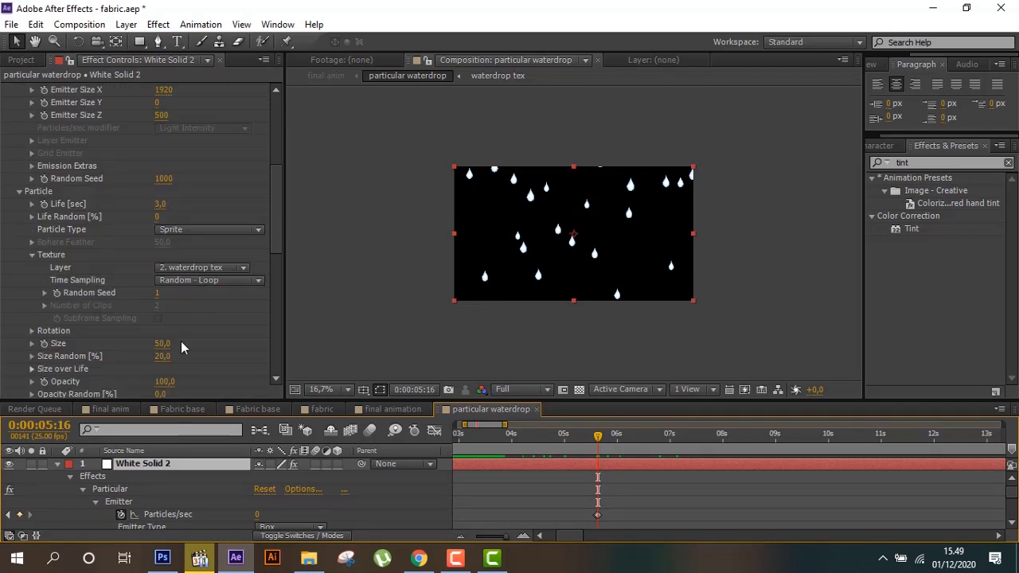
scroll(181, 341, "down", 3)
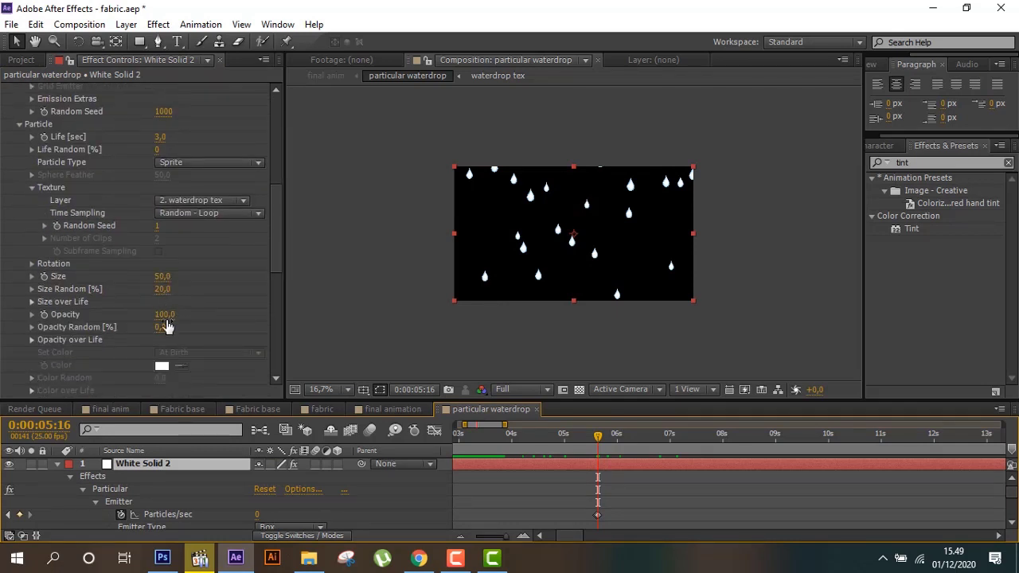
scroll(165, 326, "down", 6)
scroll(130, 340, "down", 6)
scroll(127, 351, "down", 3)
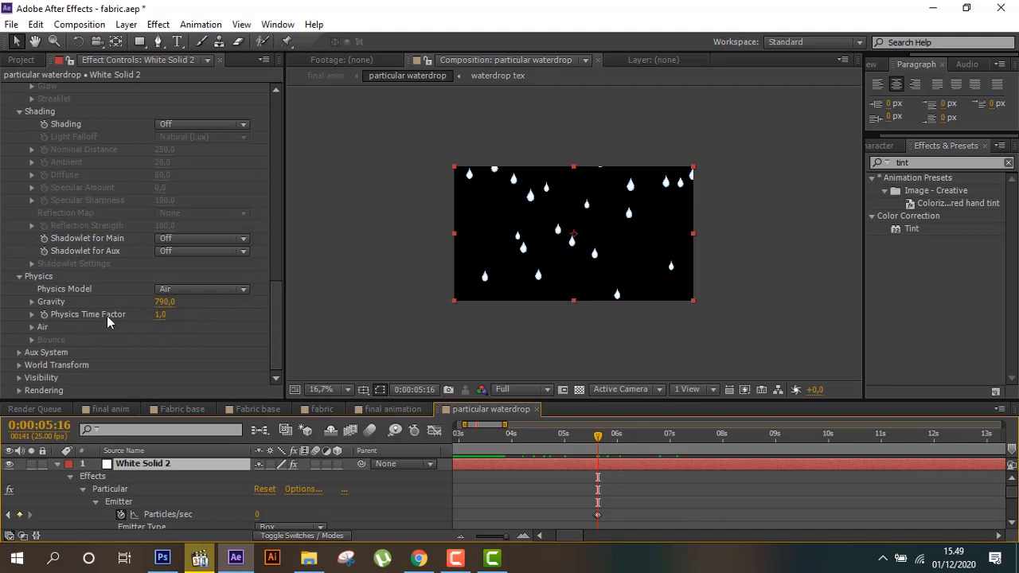
left_click(32, 327)
scroll(119, 362, "down", 2)
scroll(156, 355, "down", 2)
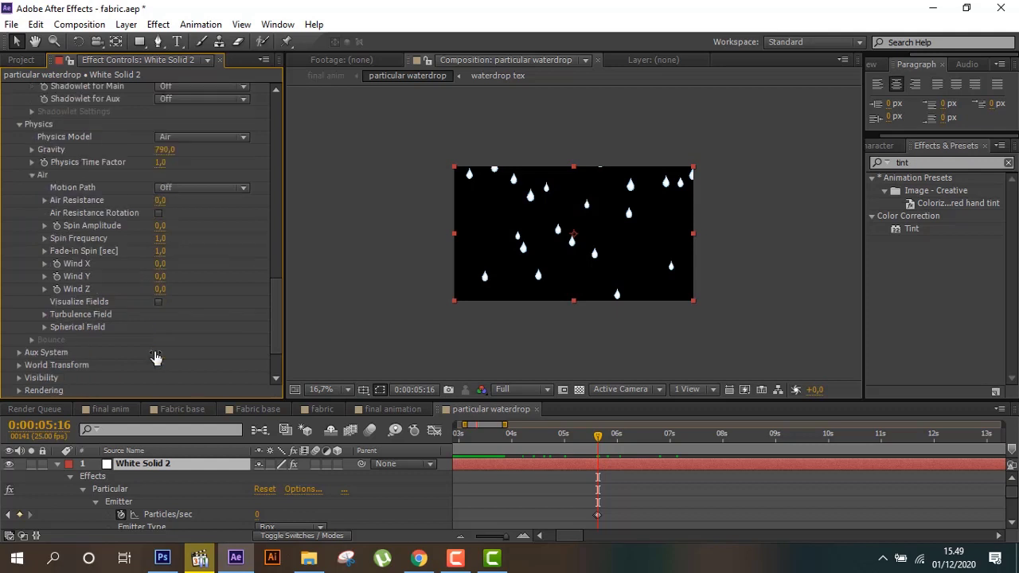
scroll(148, 348, "up", 5)
scroll(154, 348, "up", 3)
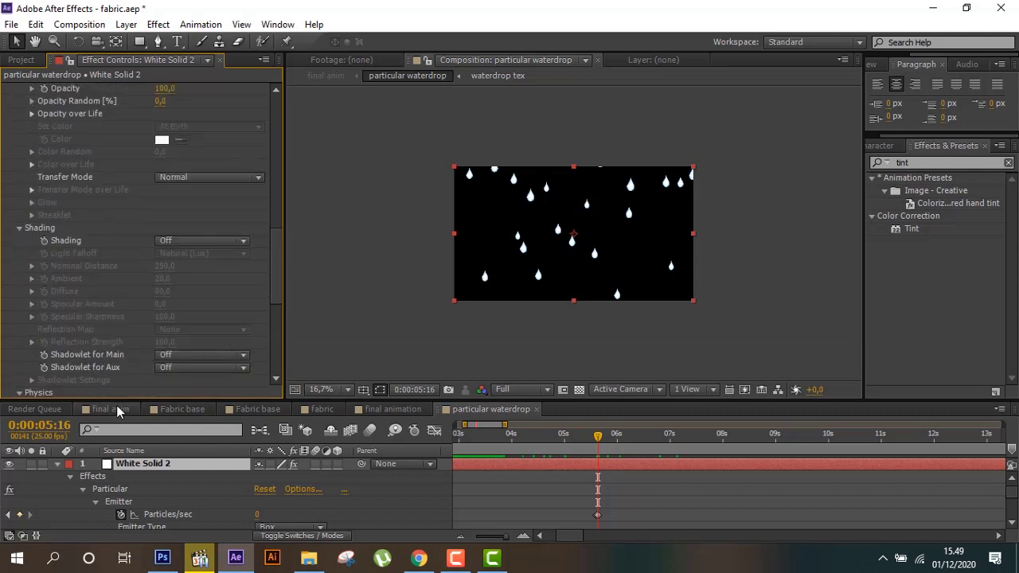
- Scrub final anim to about 3 seconds, then return to the particular waterdrop comp
left_click(118, 410)
mouse_move(533, 436)
left_mouse_down()
mouse_move(580, 436)
mouse_move(513, 437)
mouse_move(670, 435)
left_mouse_up()
left_click(501, 411)
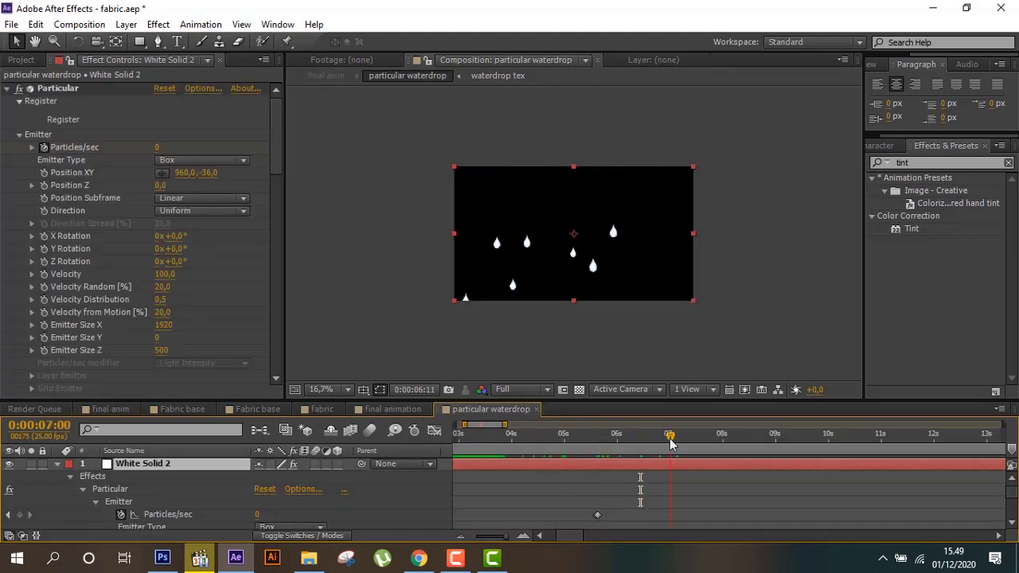
- Preview drops from 3:06 to 8:02: they fall until emission stops near 5 seconds and are gone by 8:02
scroll(196, 277, "down", 3)
scroll(197, 277, "up", 3)
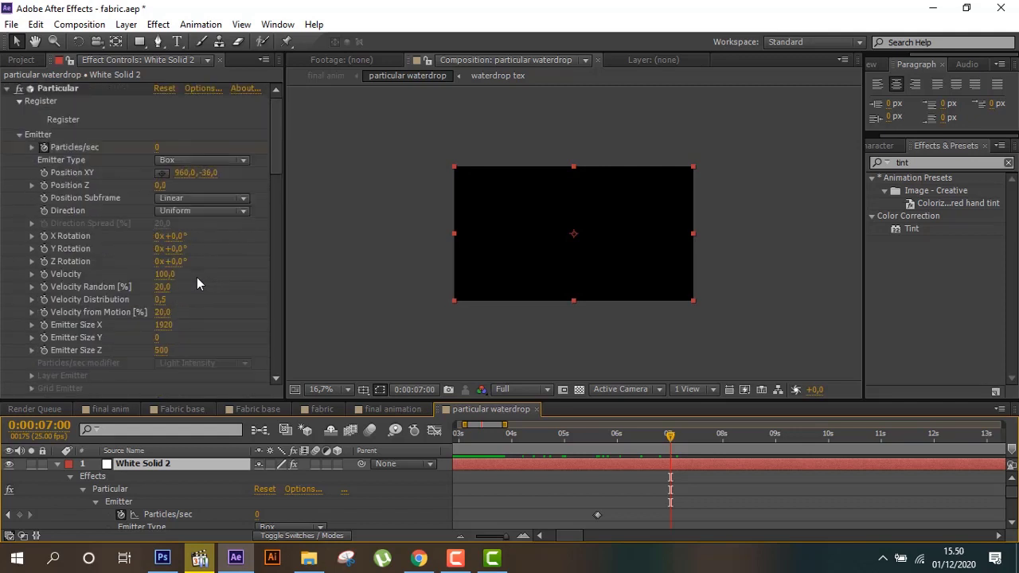
left_click_drag(575, 434, 592, 434)
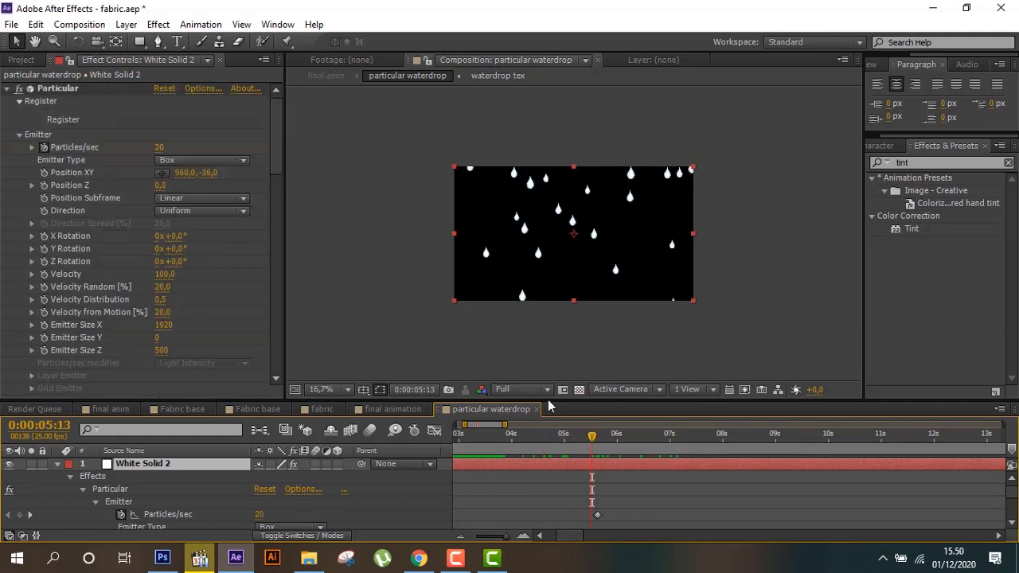
left_click(547, 443)
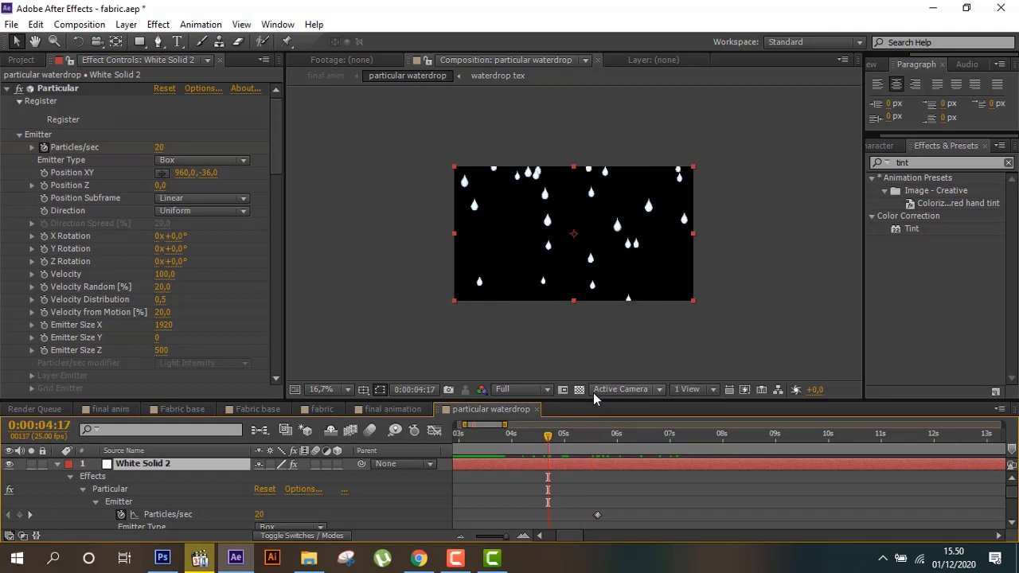
left_click(591, 436)
left_click(632, 439)
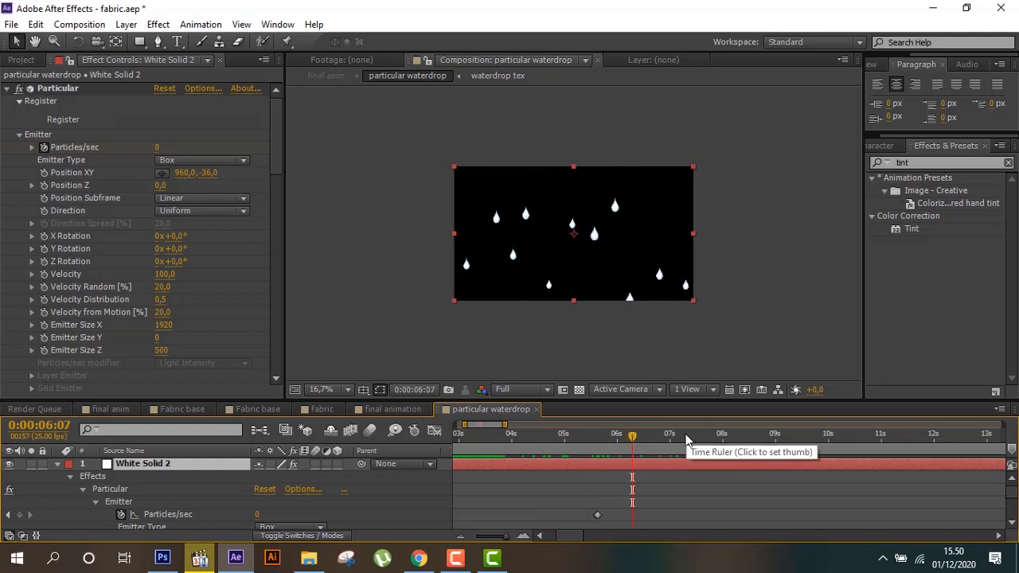
left_click(684, 436)
left_click(726, 437)
left_click(628, 436)
left_click(562, 437)
left_click(520, 436)
left_click(500, 441)
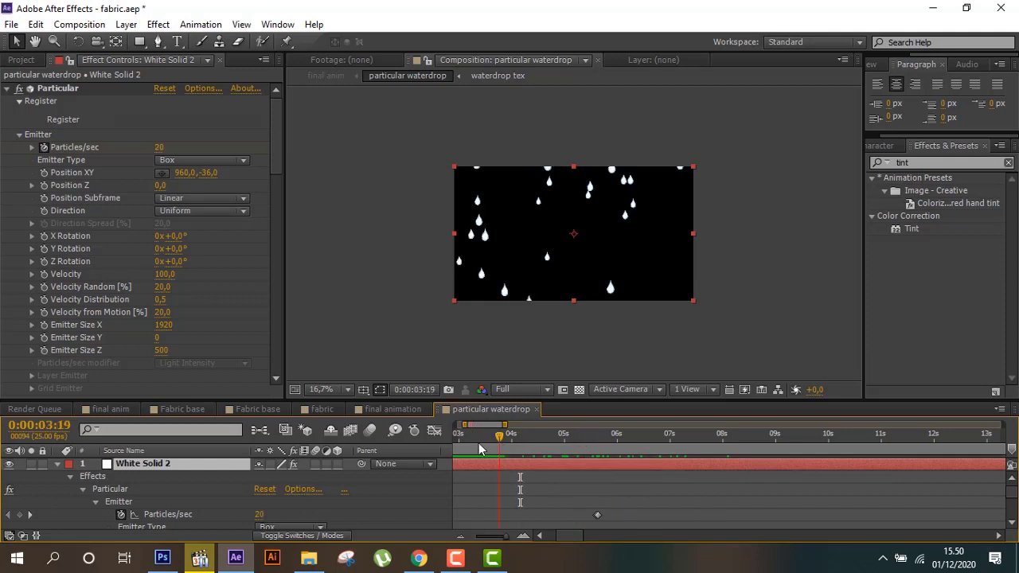
left_click(472, 440)
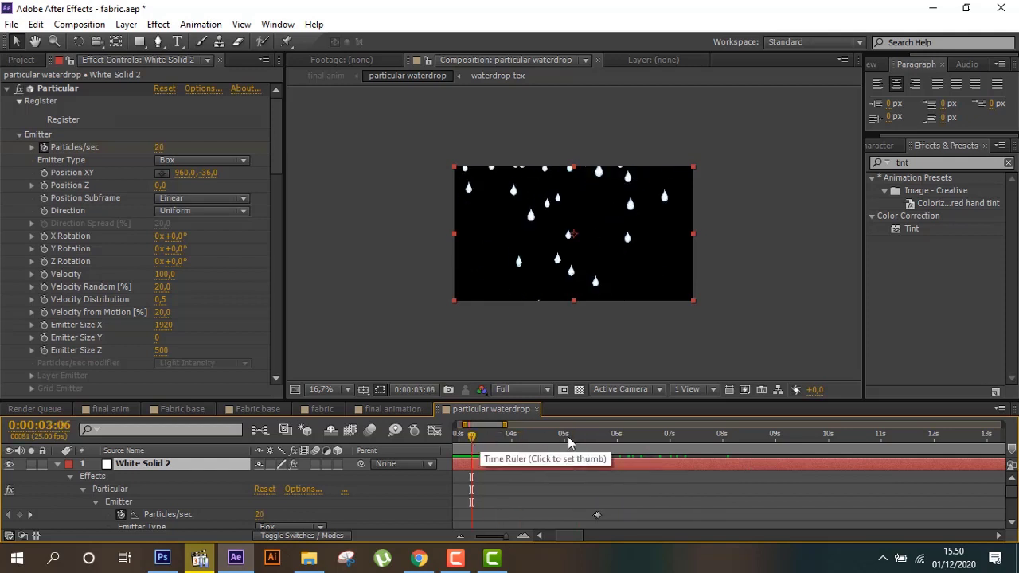